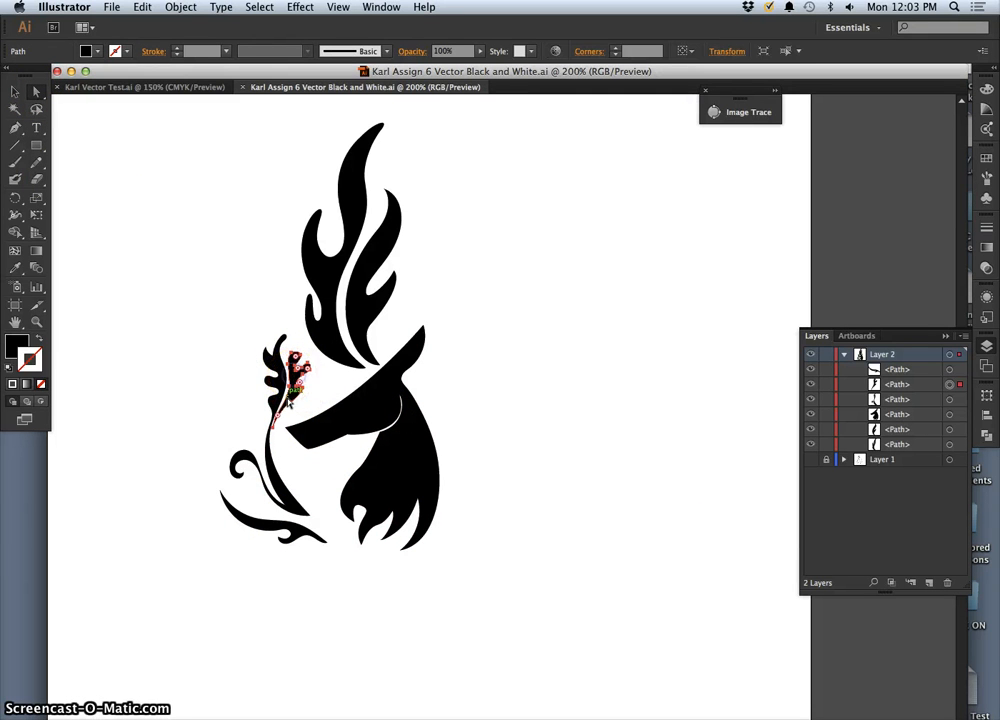
Select the three foliage paths in front of the deer's face and copy them
left_click(264, 358)
left_click(280, 415, "shift")
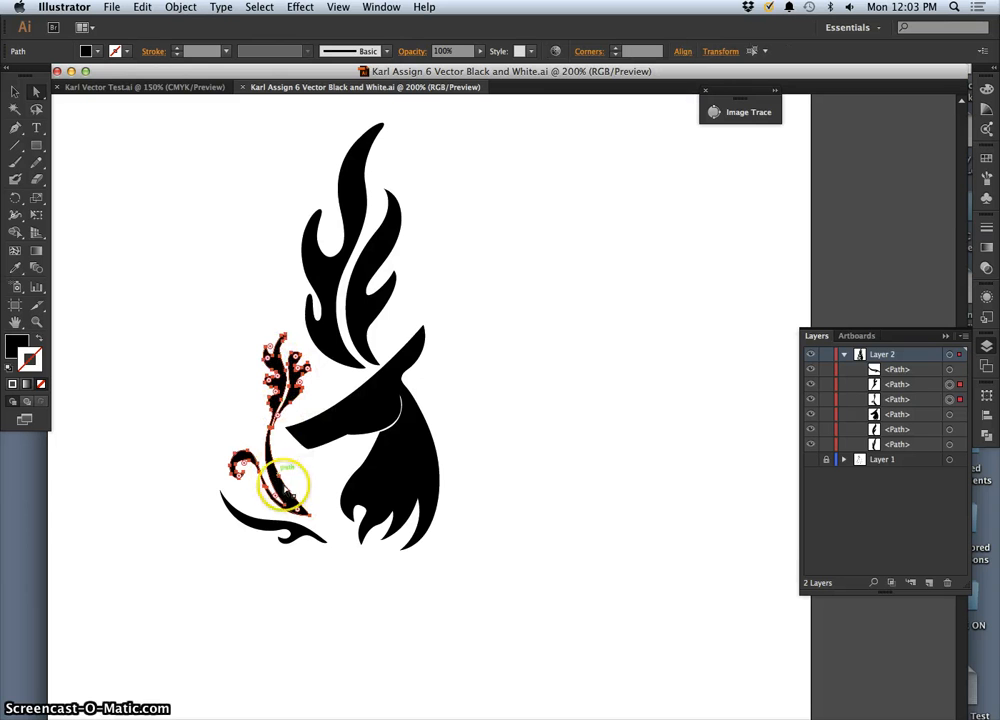
left_click(286, 531, "shift")
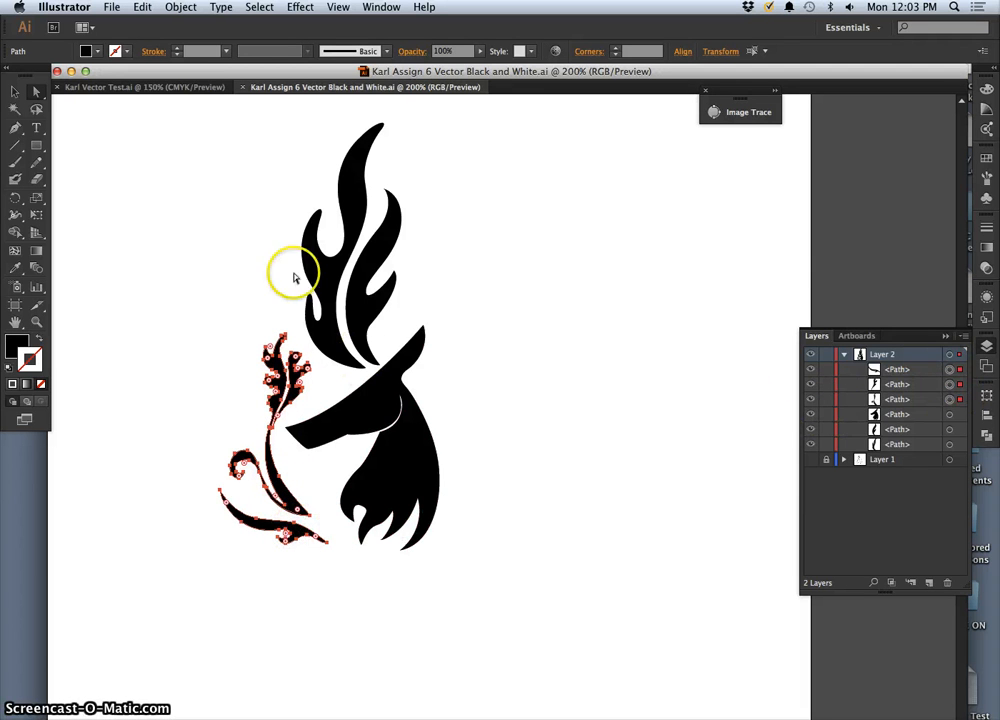
left_click(142, 8)
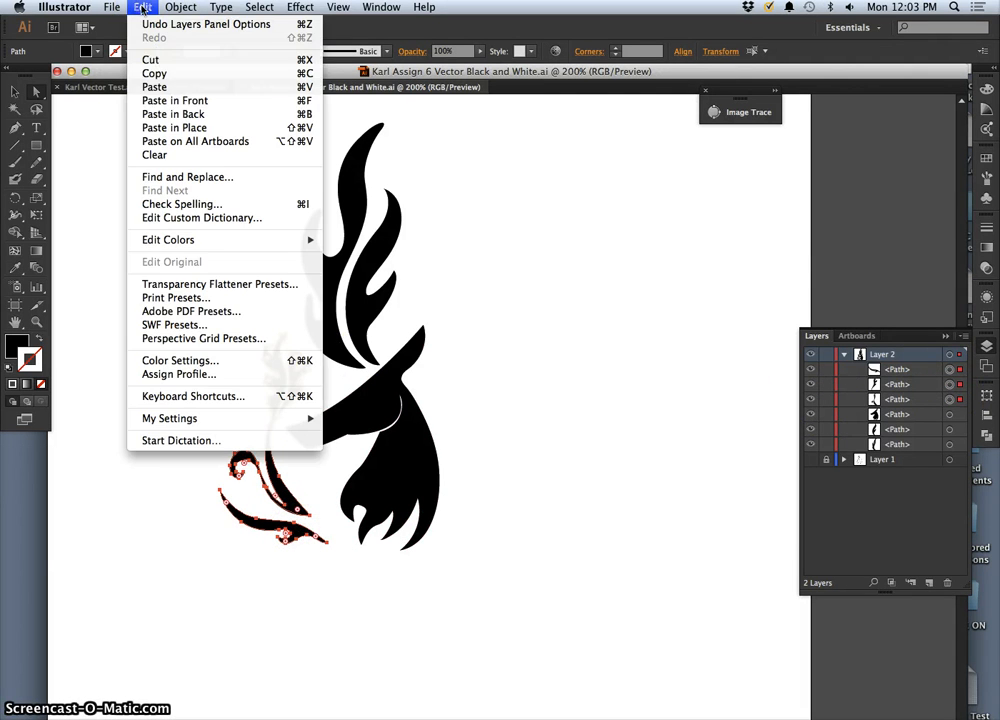
left_click(152, 74)
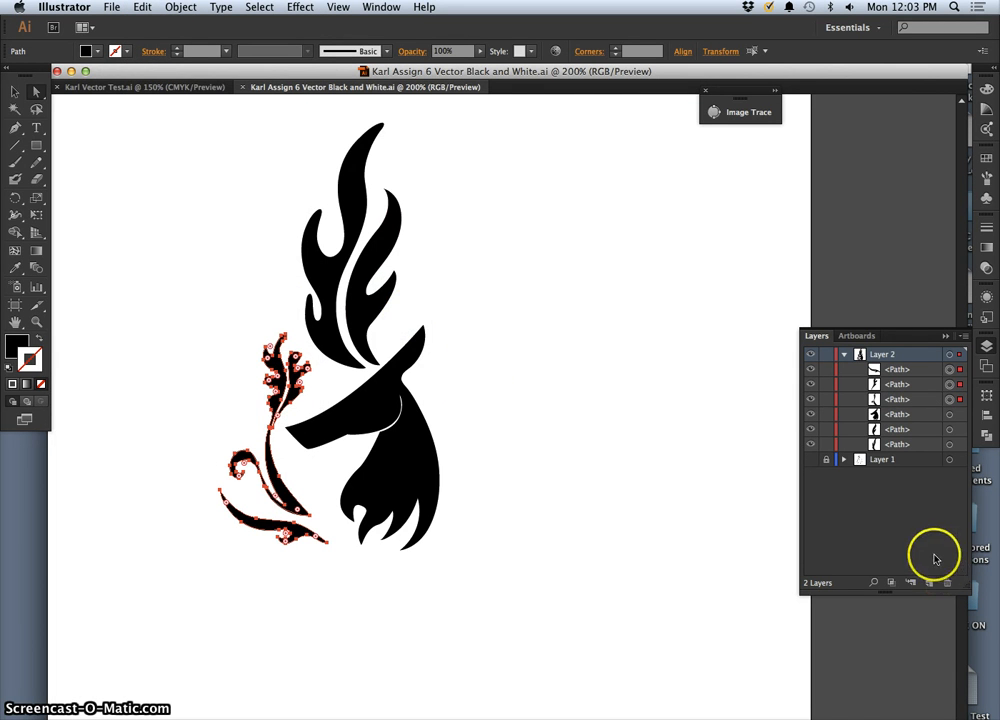
Create a new layer above Layer 2, paste the copied foliage in place on it, and expand the layer's contents
left_click(930, 584)
left_click(918, 353)
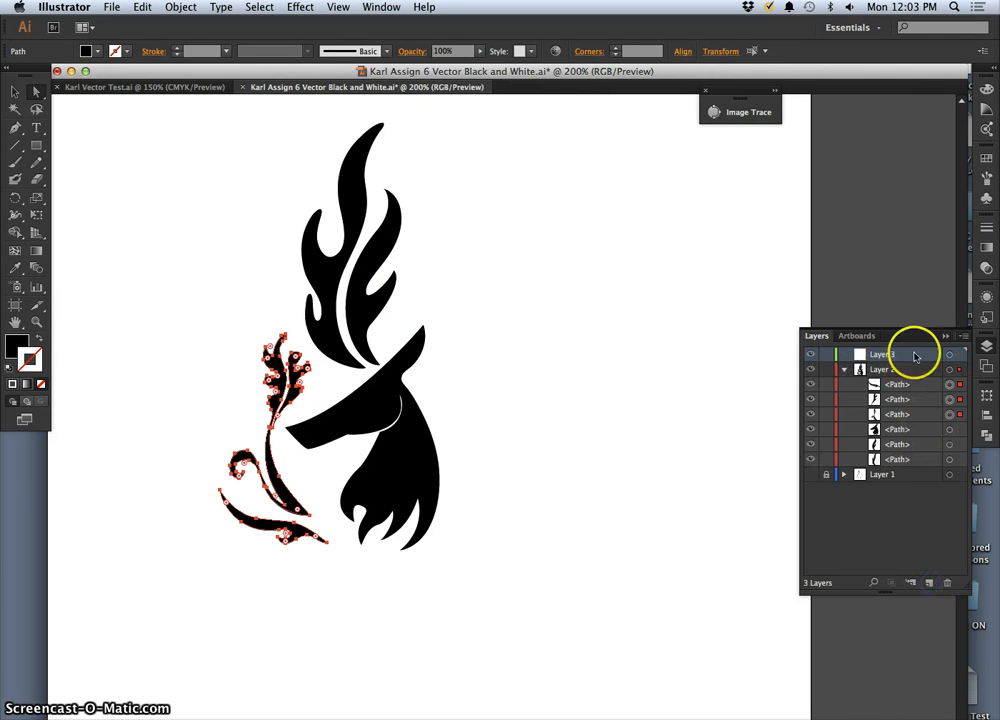
left_click(950, 355)
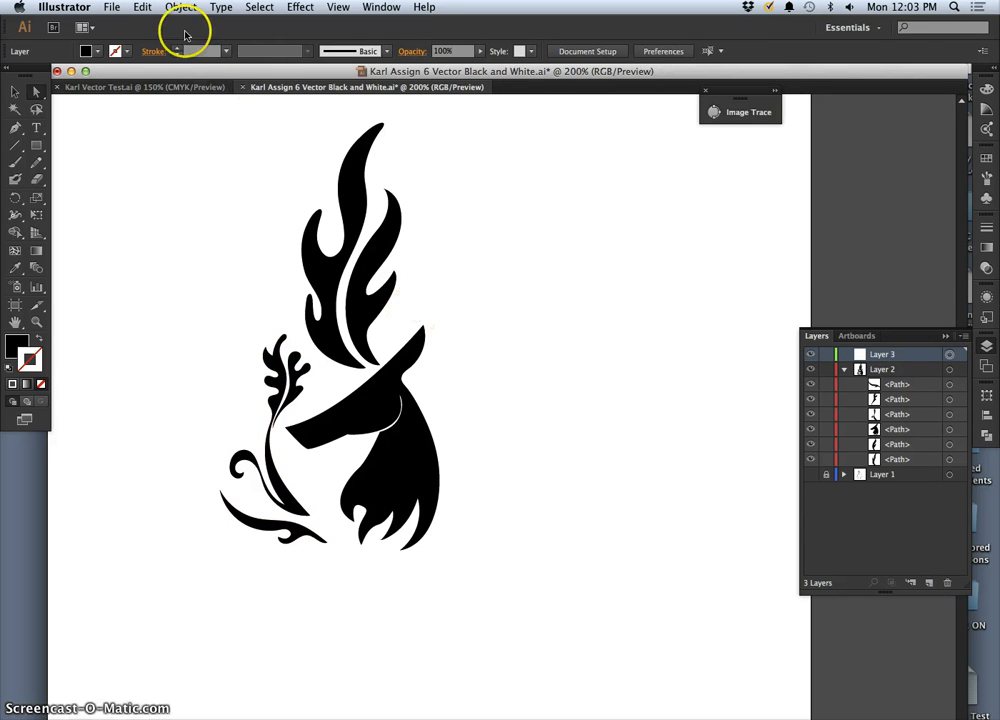
left_click(143, 7)
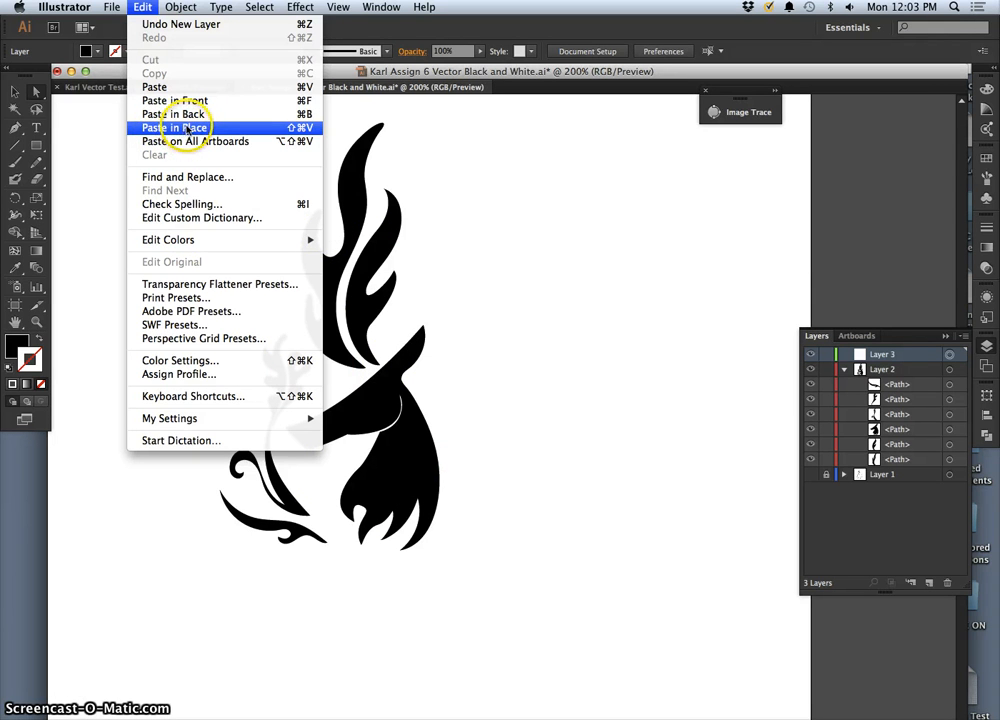
left_click(190, 128)
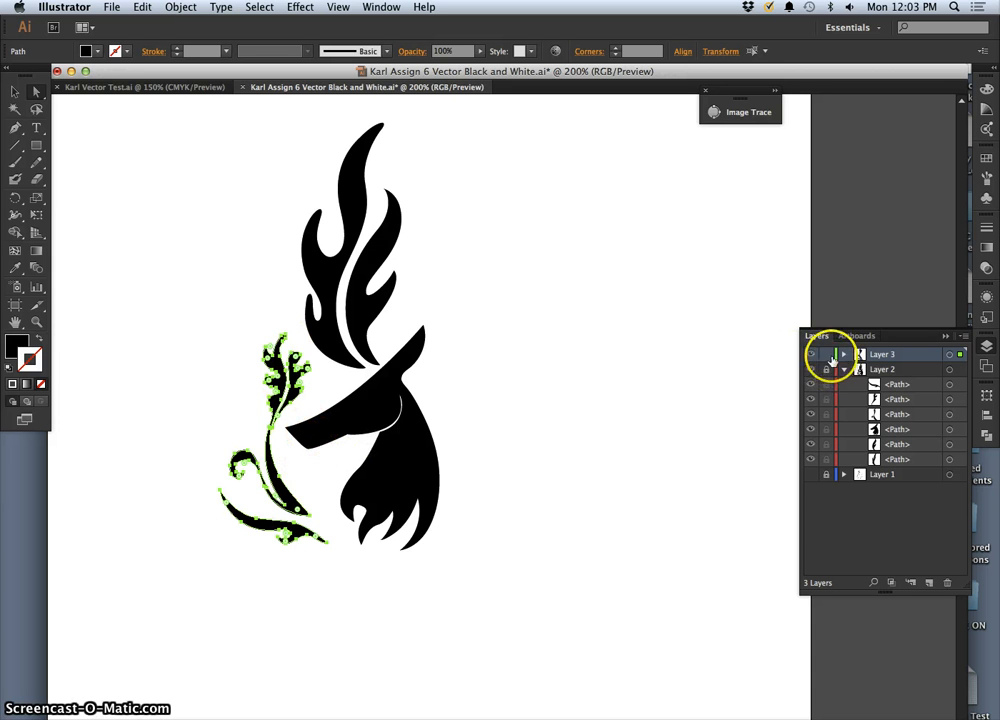
left_click(845, 356)
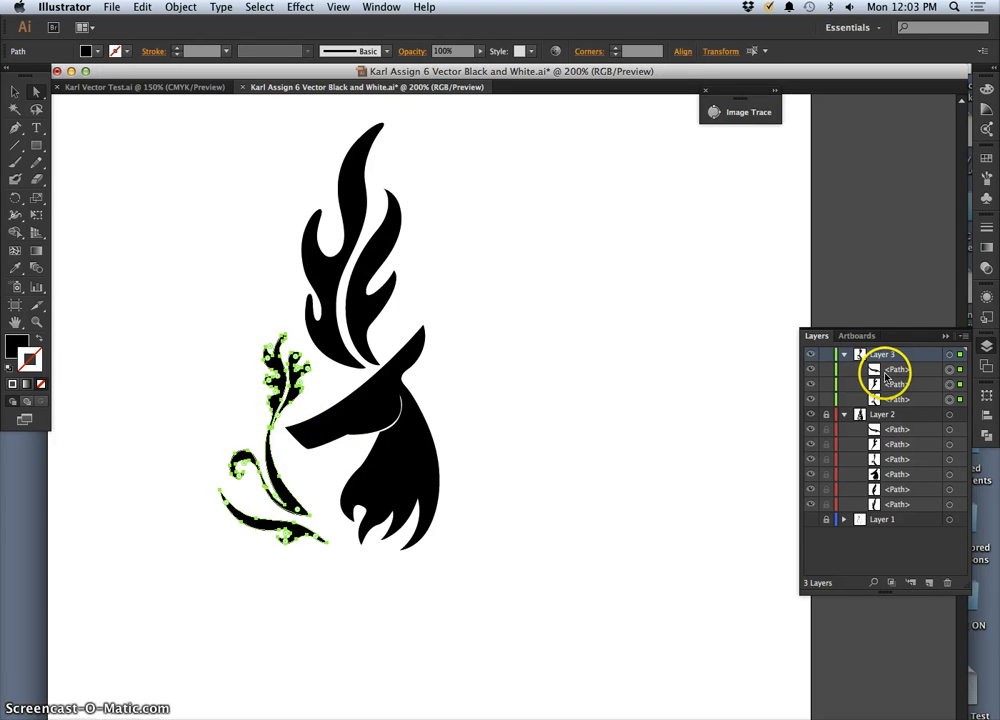
left_click(16, 93)
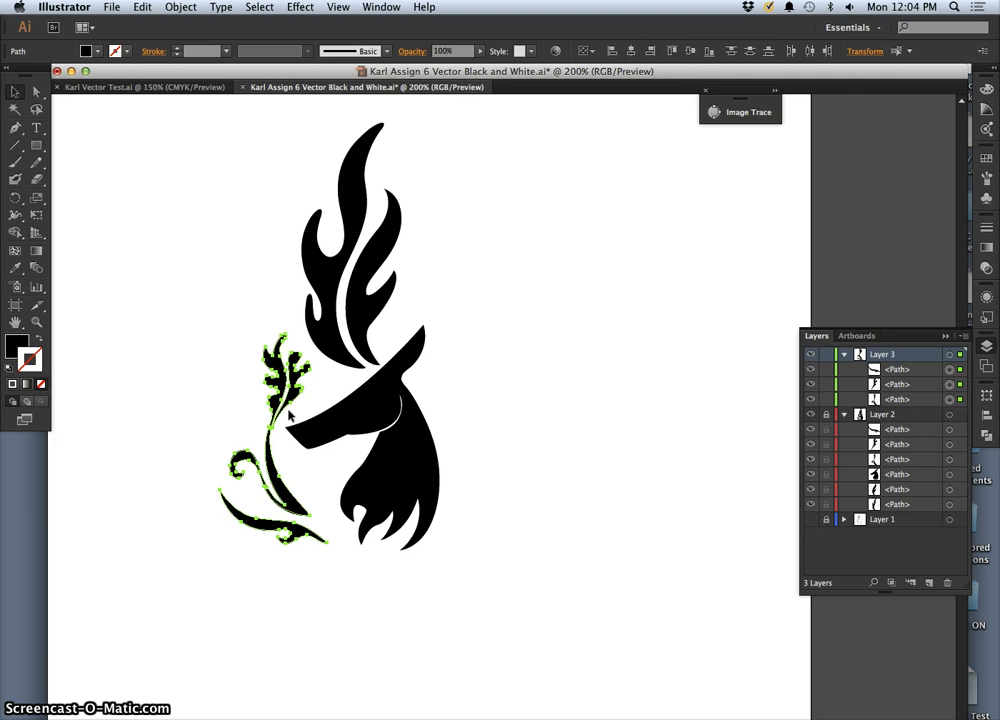
key("super+t")
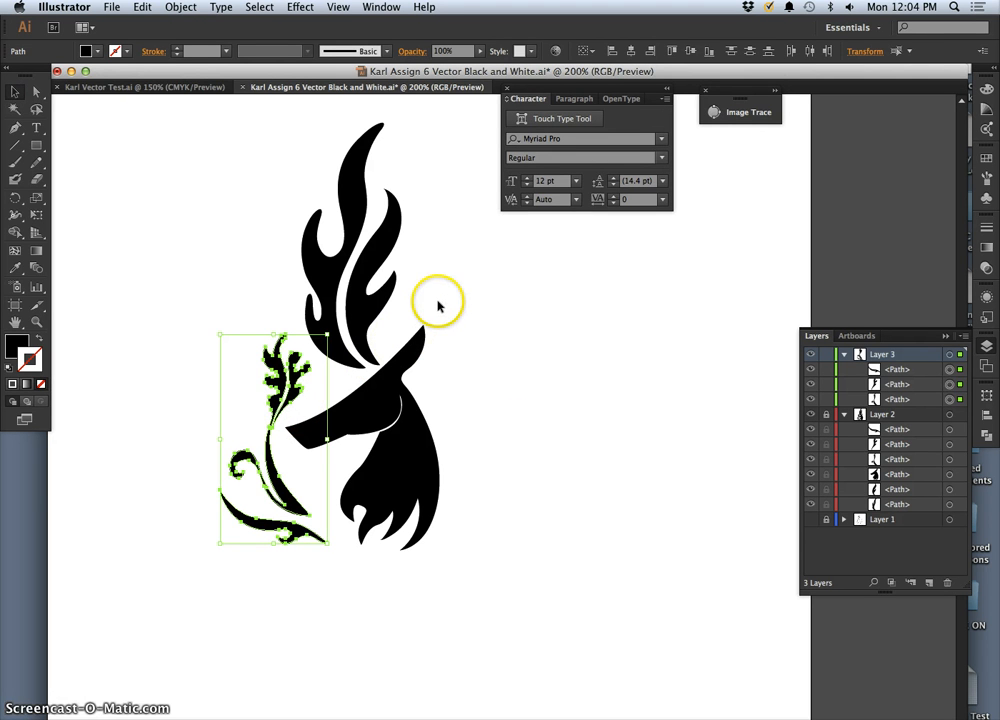
left_click(545, 386)
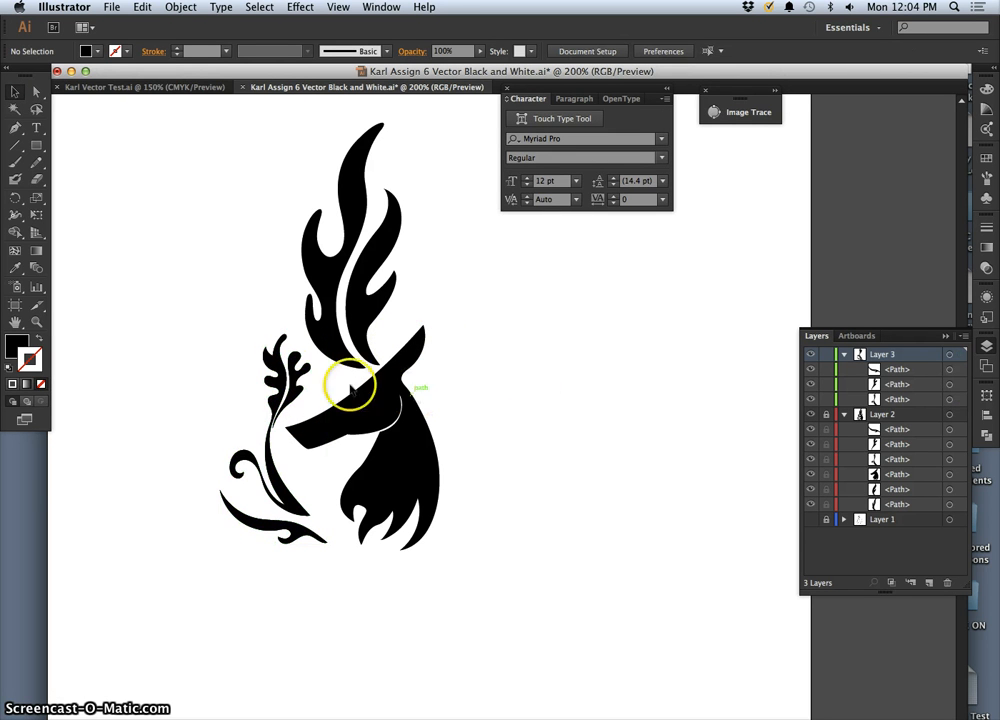
left_click(308, 378)
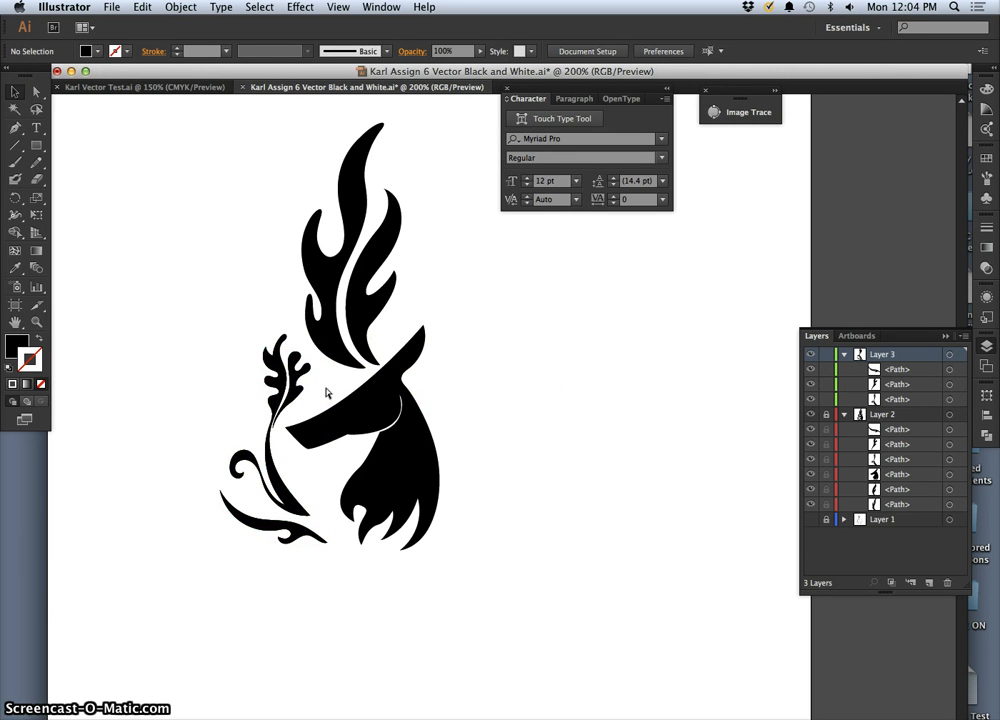
key("super+t")
key("super+t")
key("super+t")
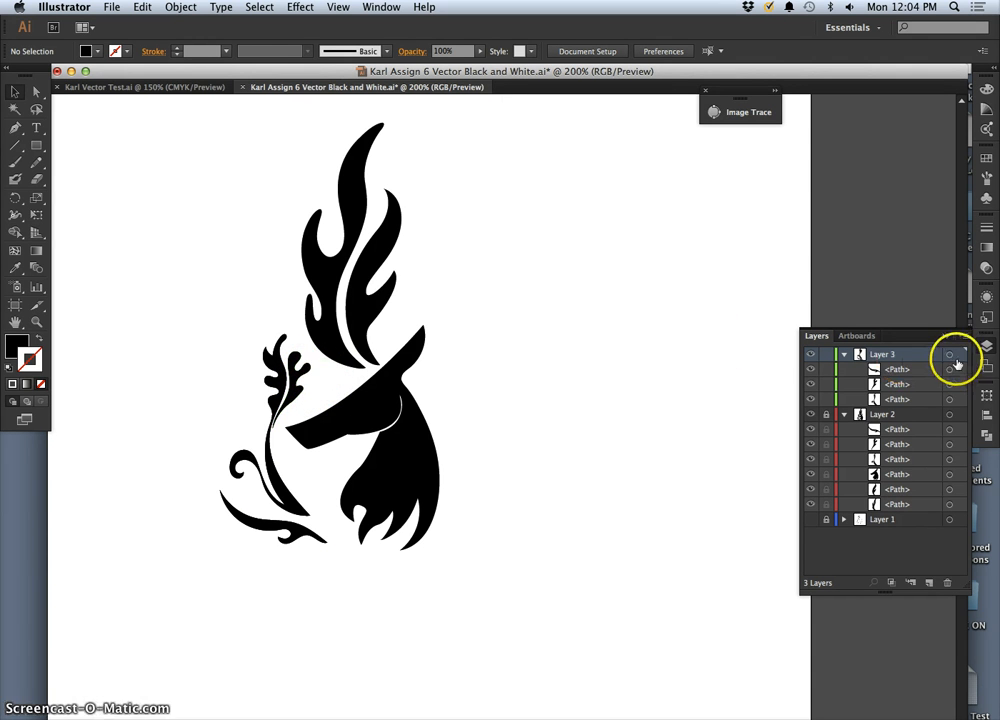
Select everything on Layer 3 and reflect it across the vertical axis
left_click(949, 355)
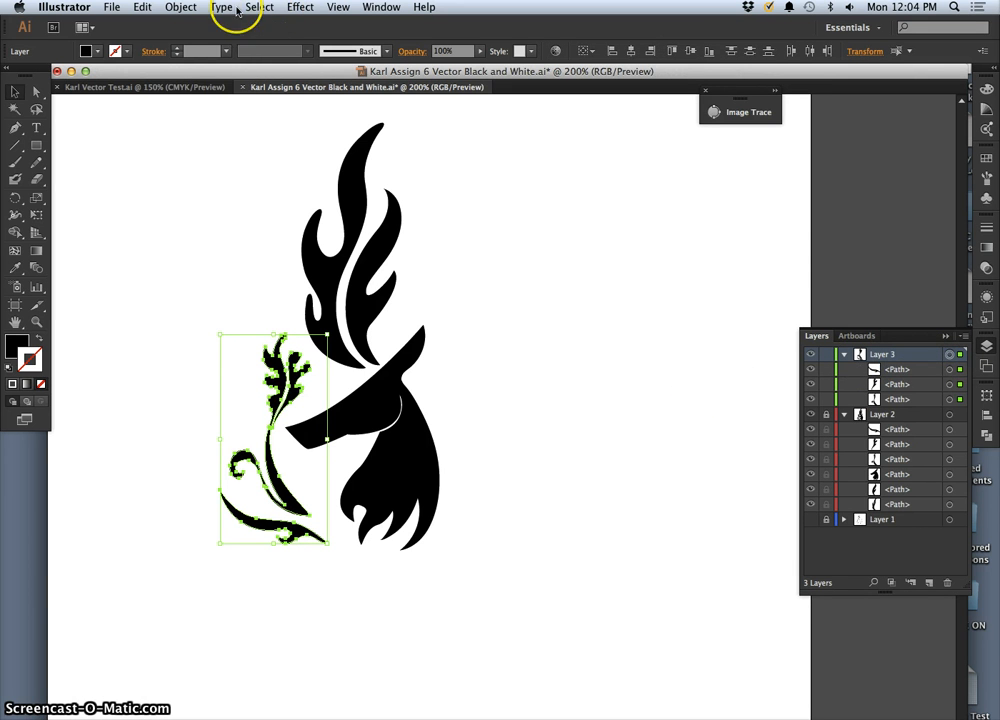
left_click(195, 8)
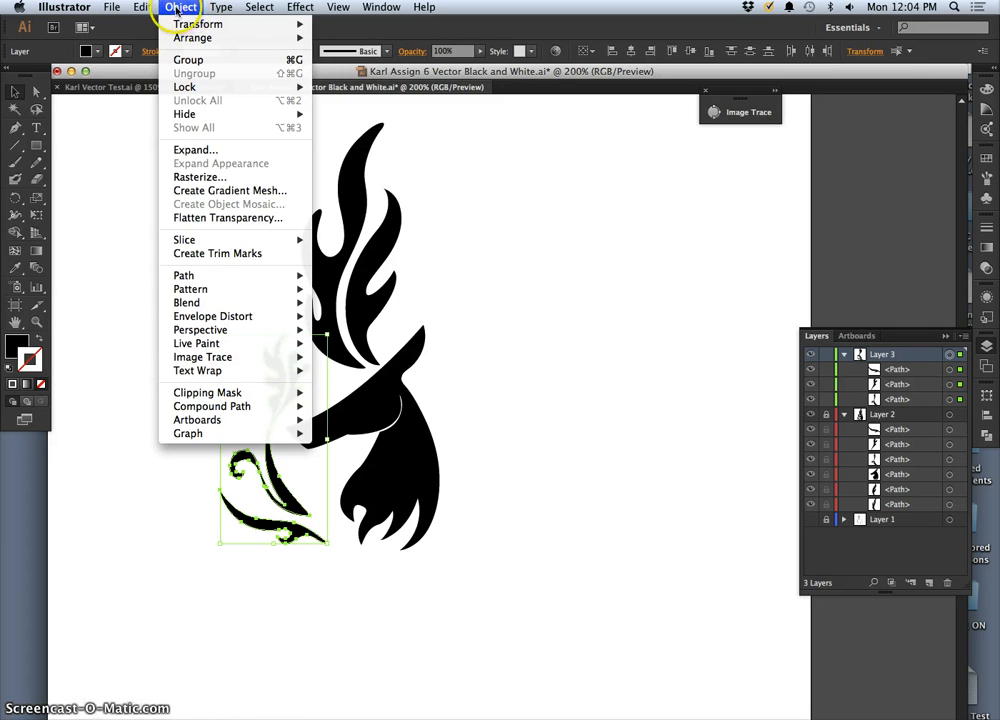
mouse_move(187, 24)
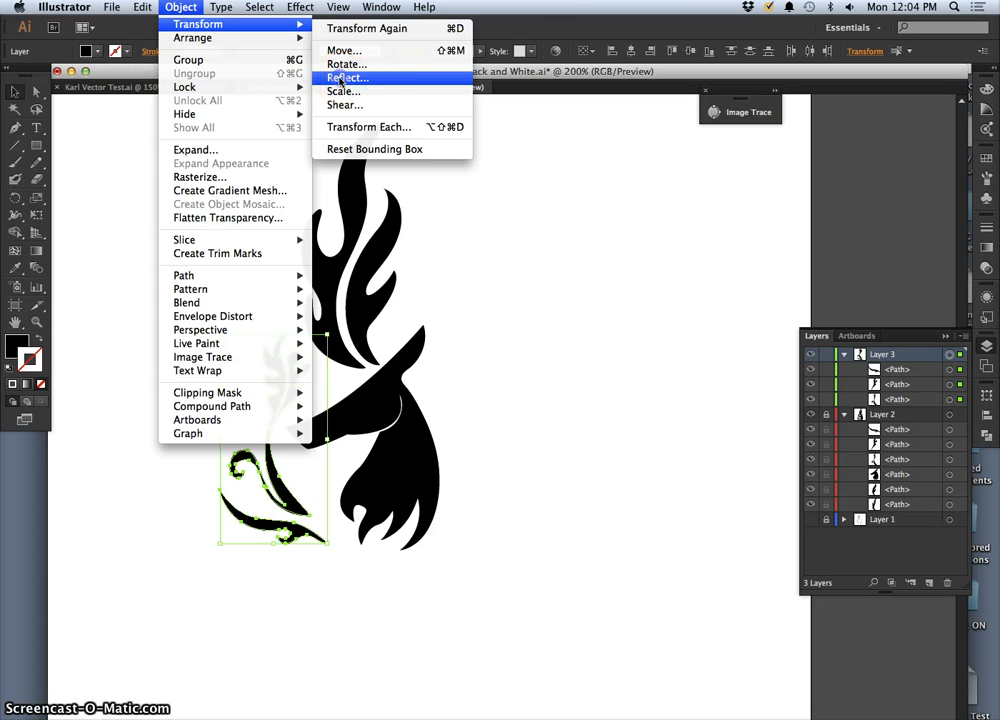
left_click(341, 78)
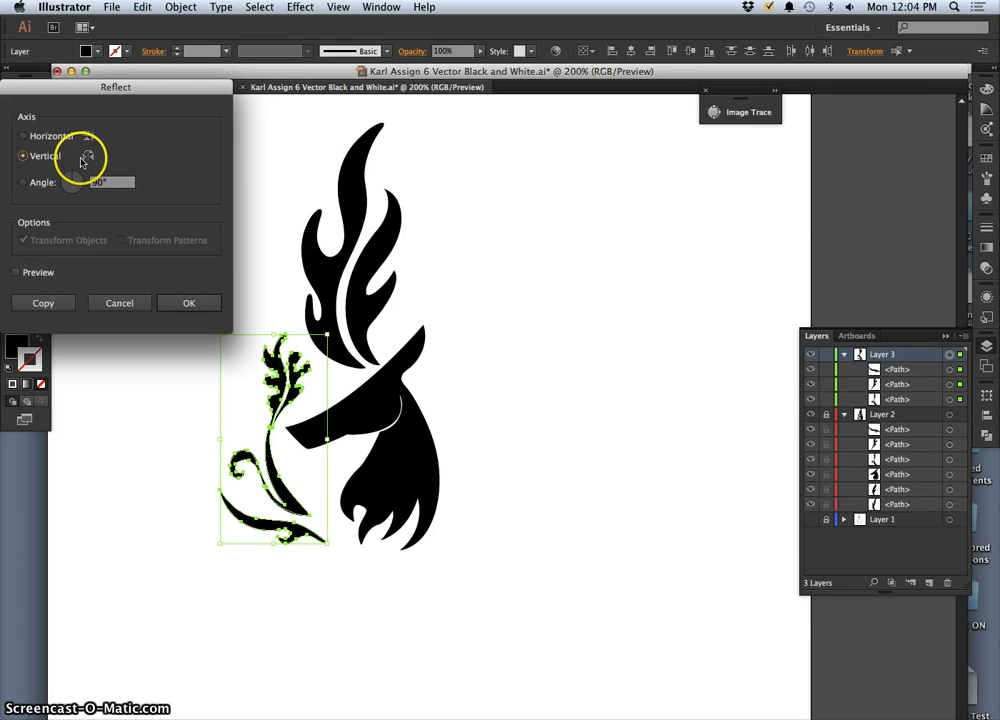
left_click(183, 305)
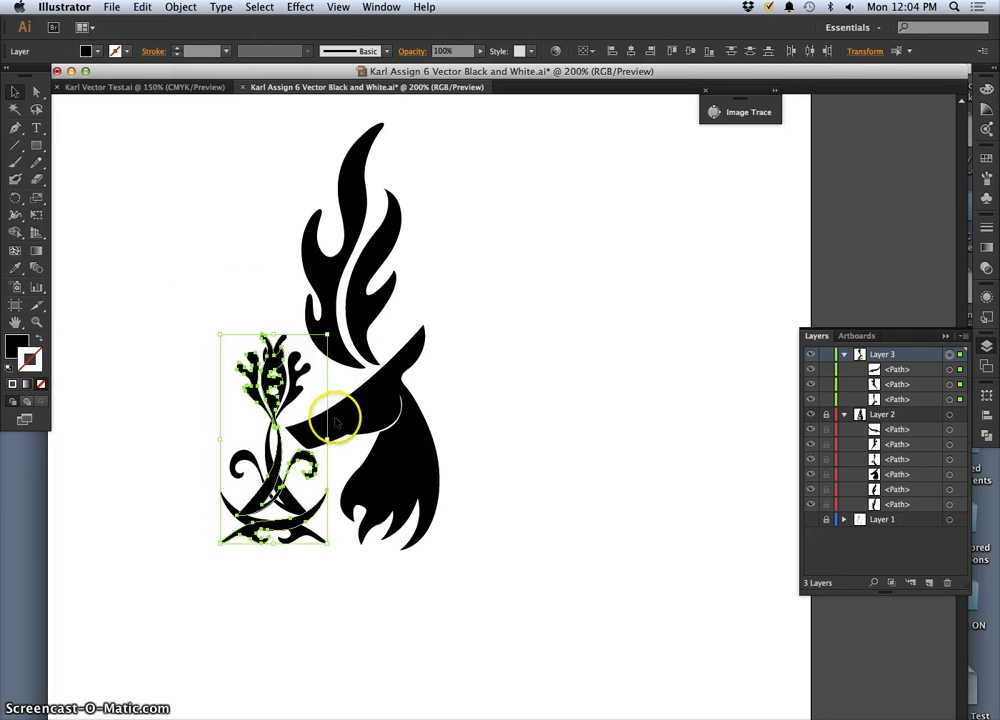
Nudge the mirrored foliage horizontally to the right until it stands just behind the deer's neck, then deselect it
left_click(15, 91)
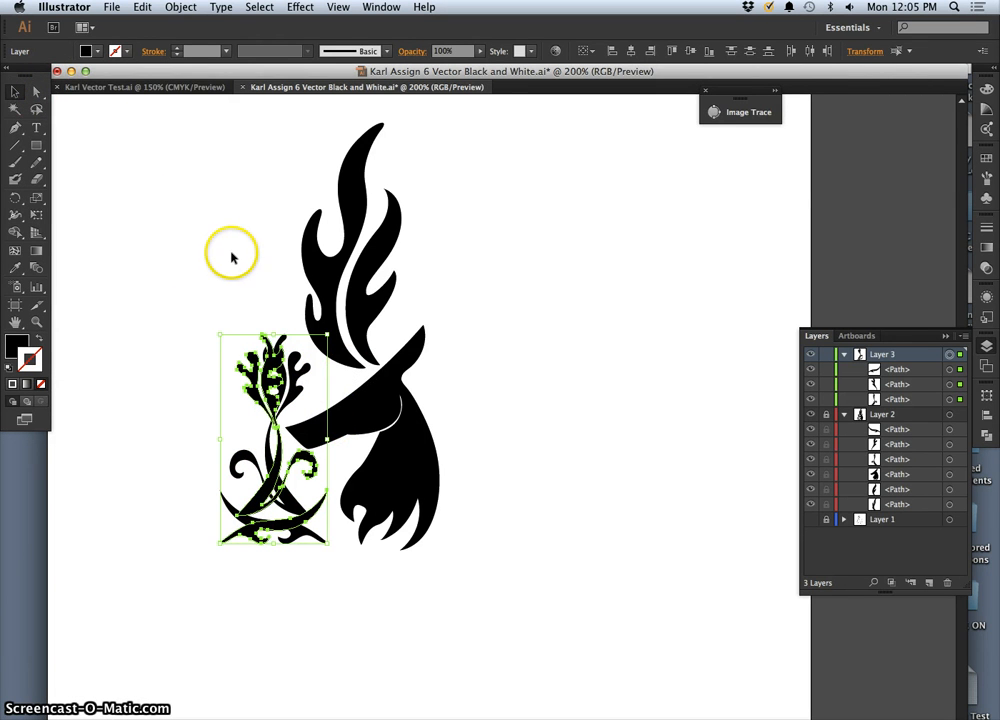
key("Right")
key("Right")
key("Right")
key("Right")
key("Right")
key("Right")
key("Right")
key("Right")
key("Right")
key("Right")
key("Right")
key("Right")
key("Right")
key("Right")
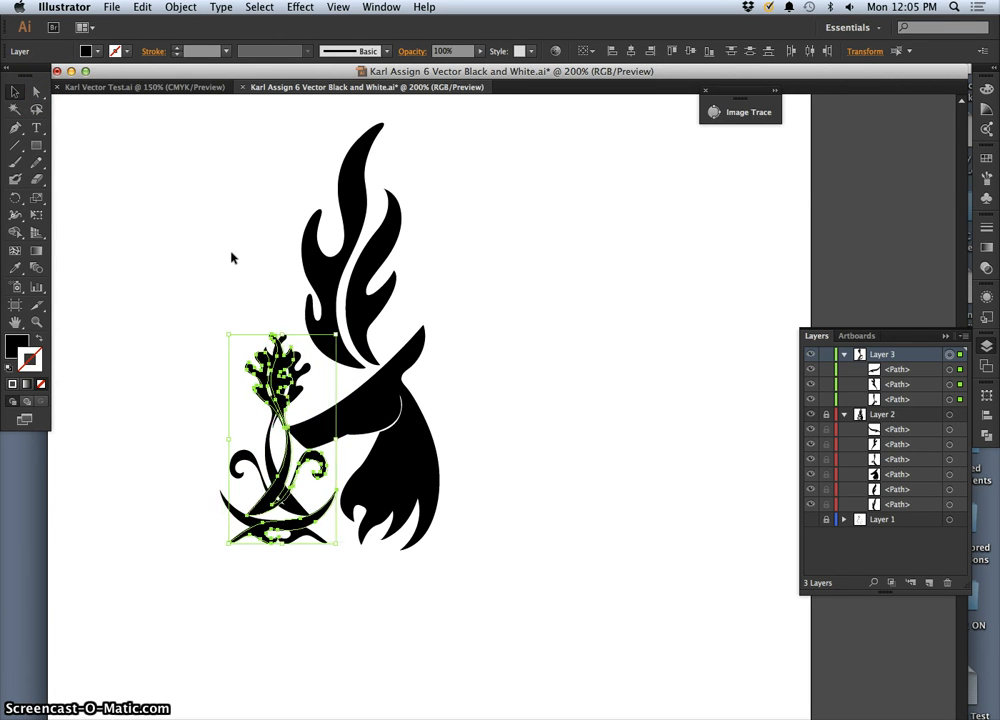
key("Right")
key("Right")
key("Right")
key("Right")
key("Right")
key("Right")
key("Right")
key("Right")
key("Right")
key("Right")
key("Right")
key("Right")
key("Right")
key("Right")
key("Right")
key("Right")
key("Right")
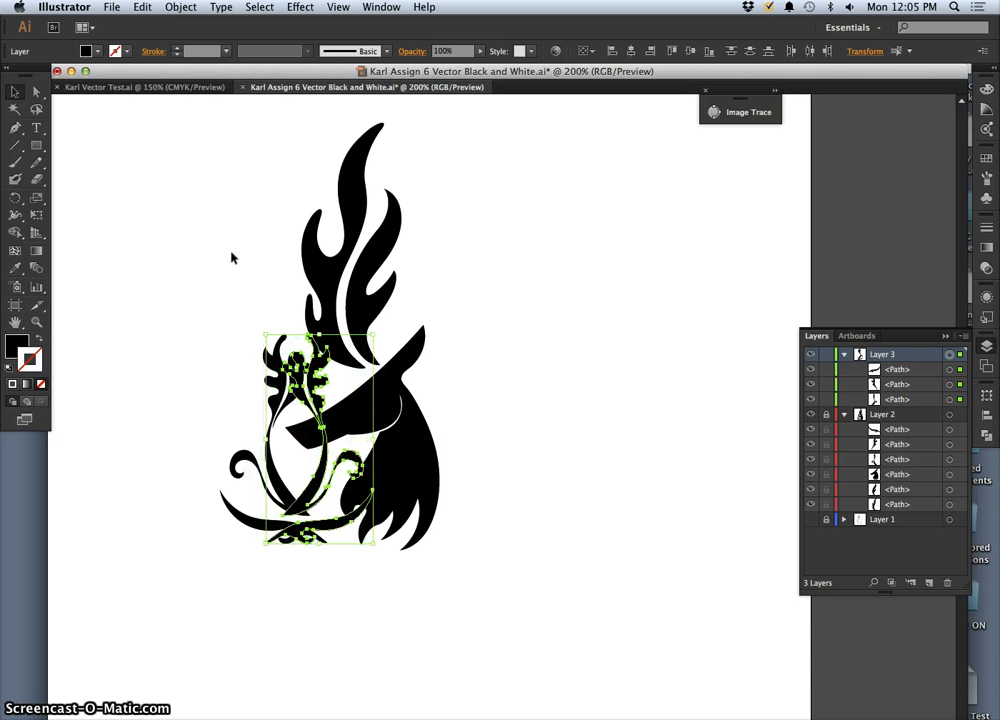
key("Right")
key("Right")
key("Right")
key("Right")
key("Right")
key("Right")
key("Right")
key("Right")
key("Right")
key("Right")
key("Right")
key("Right")
key("Right")
key("Right")
key("Right")
key("Right")
key("Right")
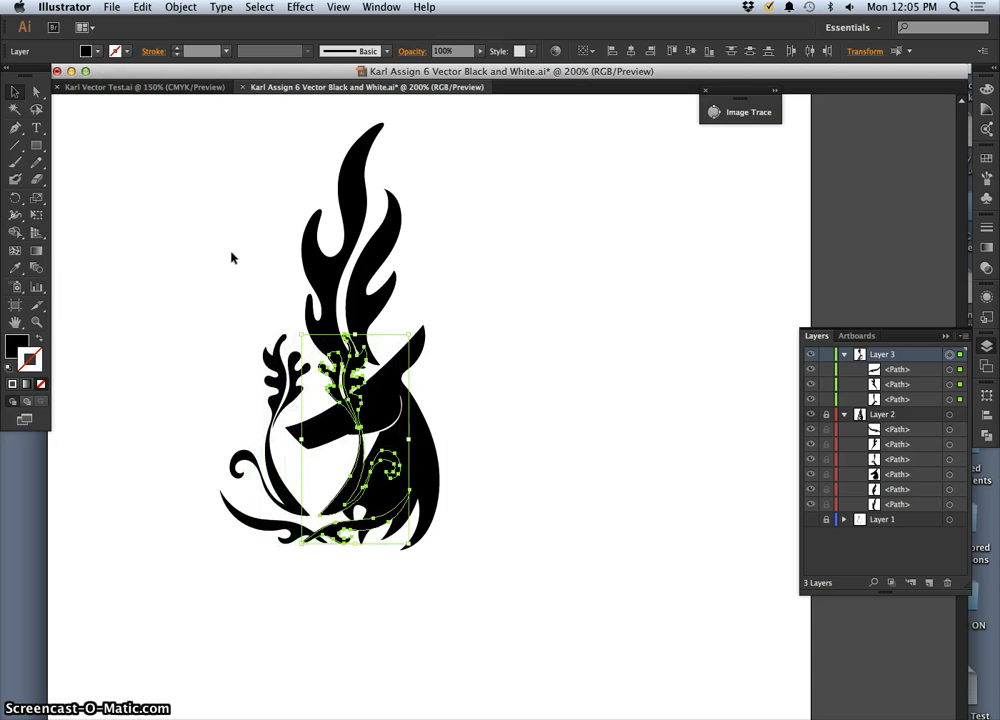
key("Right")
key("Right")
key("Right")
key("Right")
key("Right")
key("Right")
key("Right")
key("Right")
key("Right")
key("Right")
key("Right")
key("Right")
key("Right")
key("Right")
key("Right")
key("Right")
key("Right")
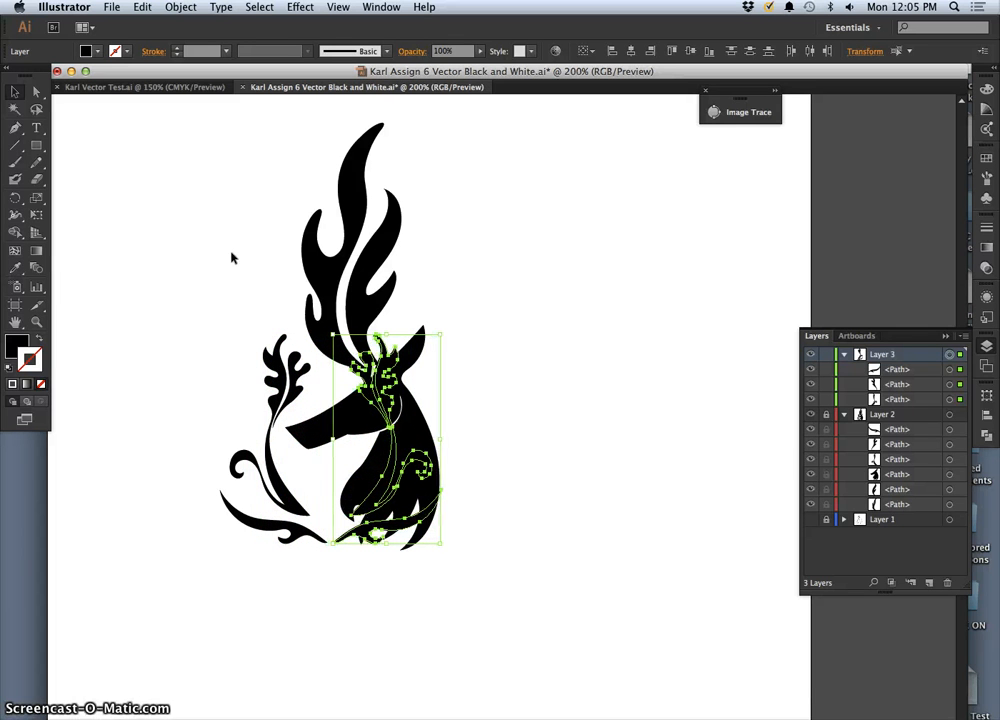
key("Right")
key("Right")
key("Right")
key("Right")
key("Right")
key("Right")
key("Right")
key("Right")
key("Right")
key("Right")
key("Right")
key("Right")
key("Right")
key("Right")
key("Right")
key("Right")
key("Right")
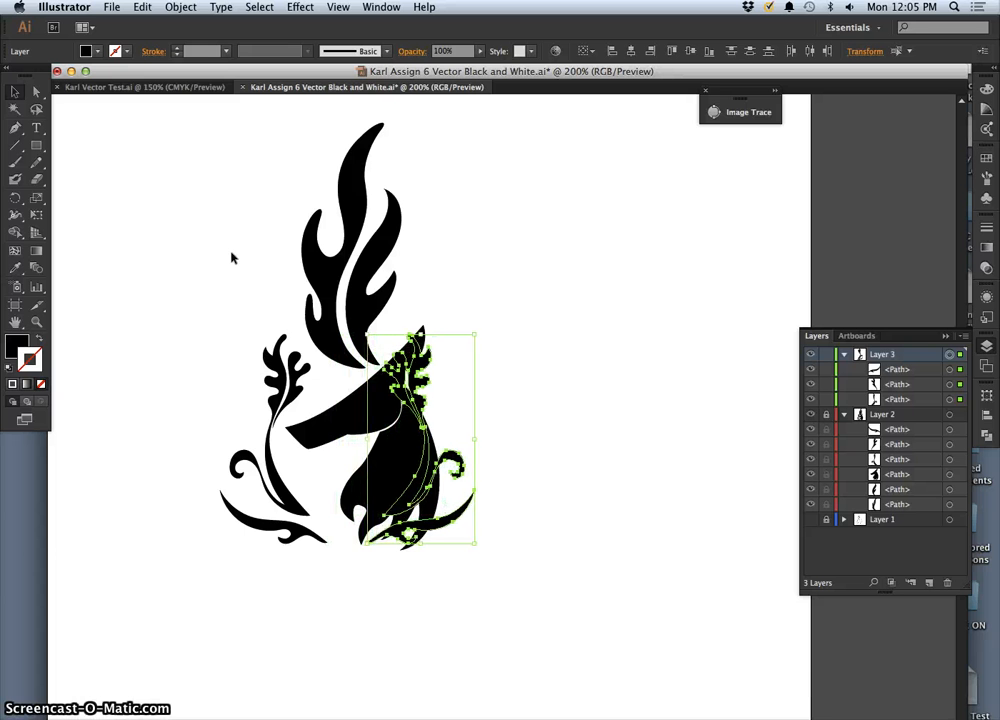
key("Right")
key("Right")
key("Right")
key("Right")
key("Right")
key("Right")
key("Right")
key("Right")
key("Right")
key("Right")
key("Right")
key("Right")
key("Right")
key("Right")
key("Right")
key("Right")
key("Right")
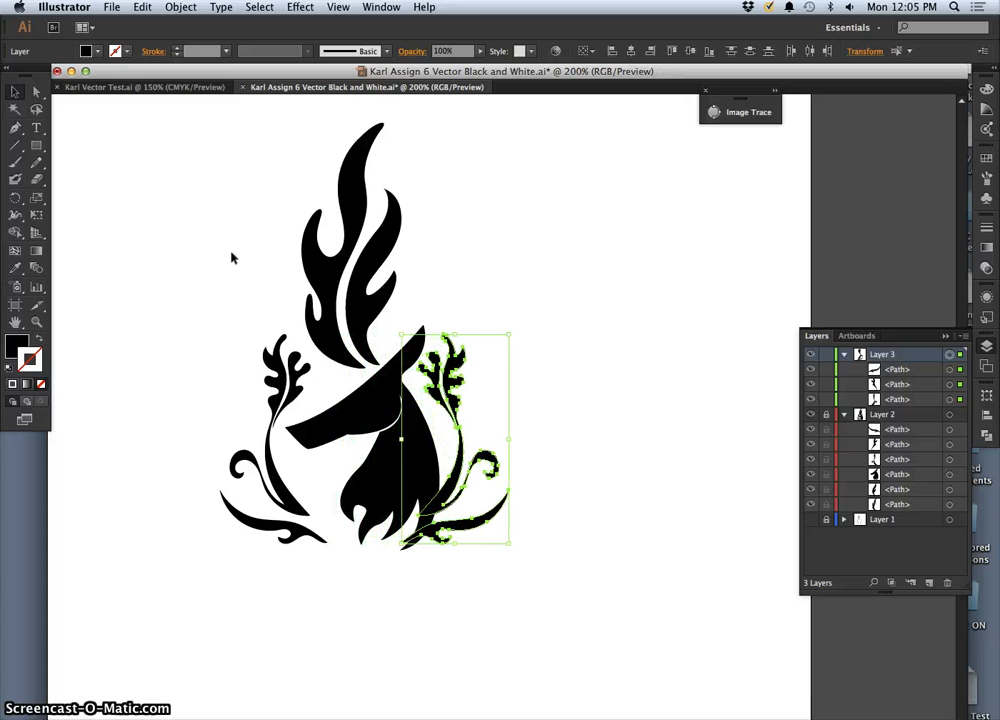
key("Right")
key("Right")
key("Right")
key("Right")
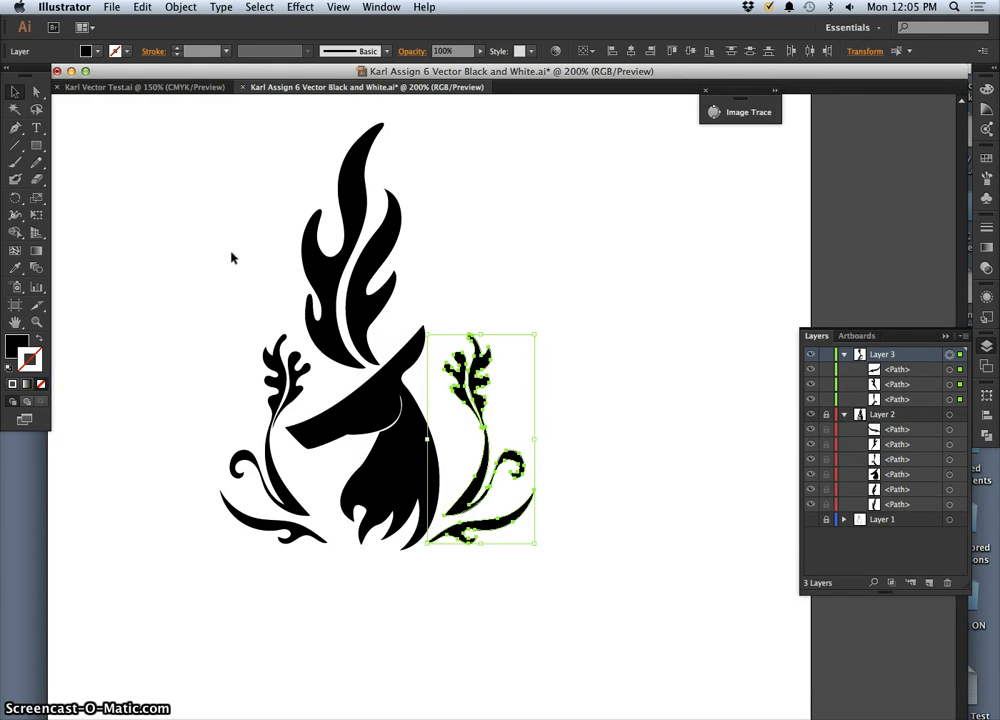
key("Right")
key("Right")
key("Right")
key("Right")
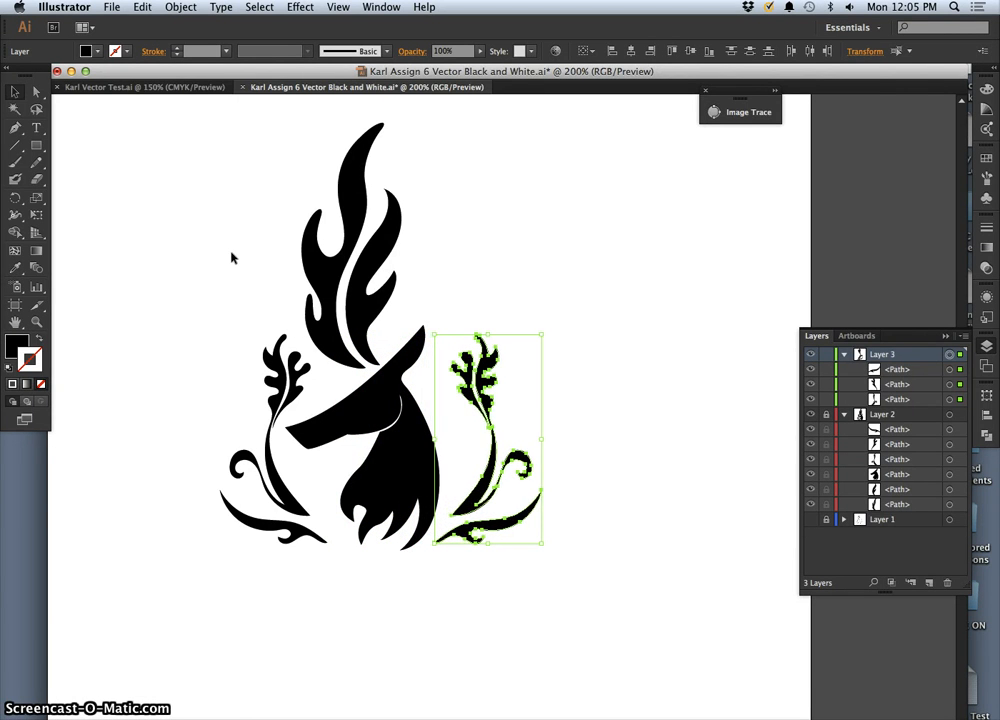
left_click(567, 257)
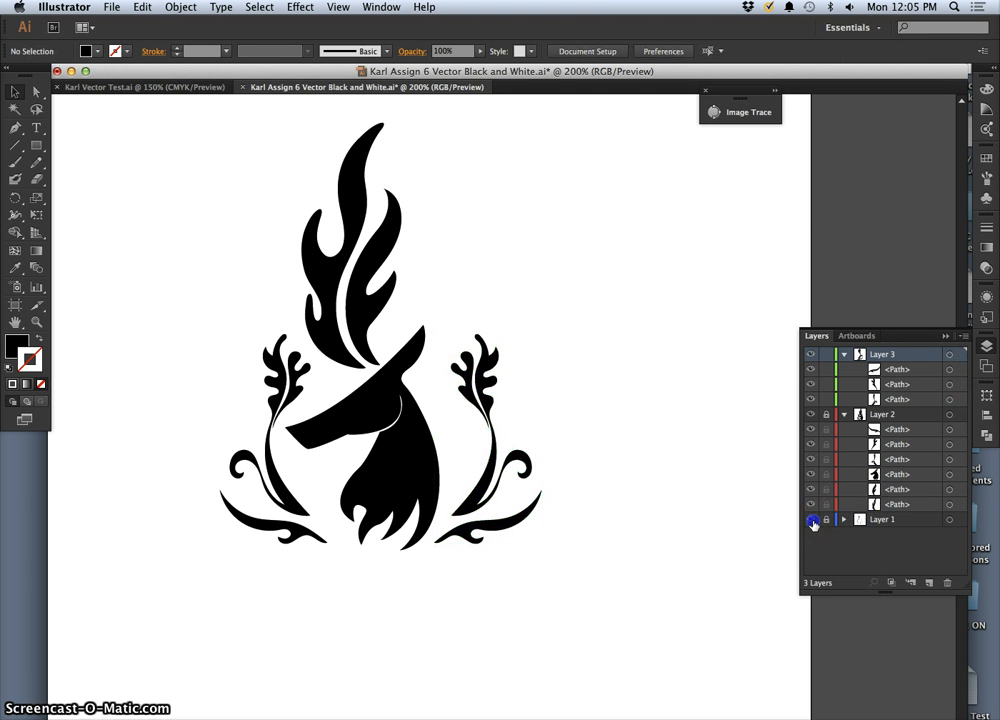
Show the Layer 1 sketch and nudge the Layer 3 foliage slightly left to line up with the drawn outline
left_click(812, 521)
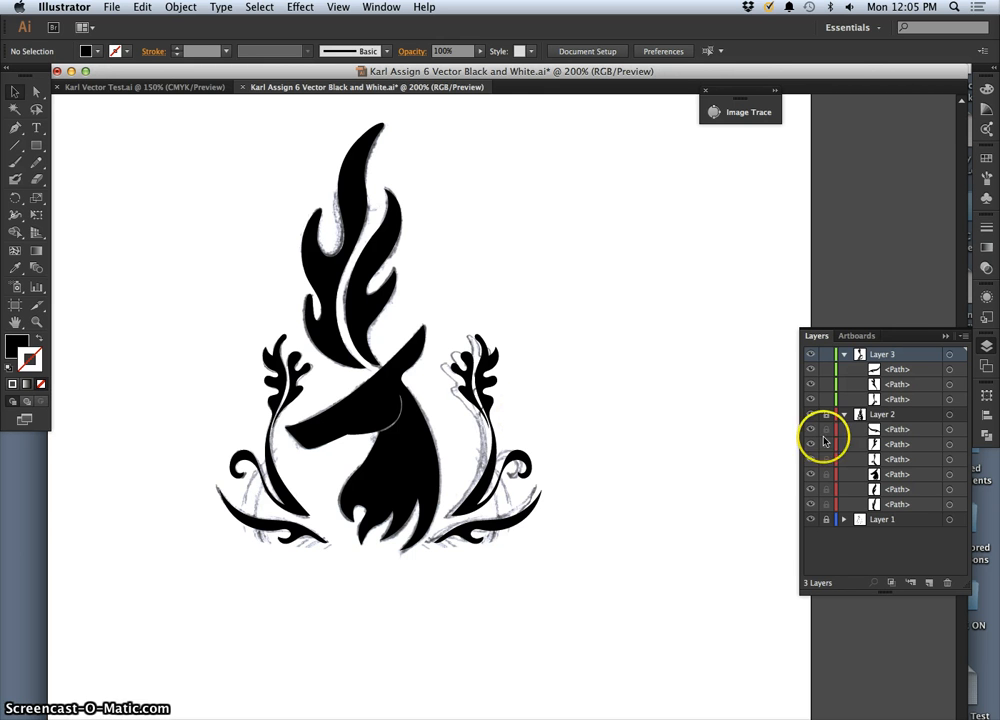
left_click(811, 520)
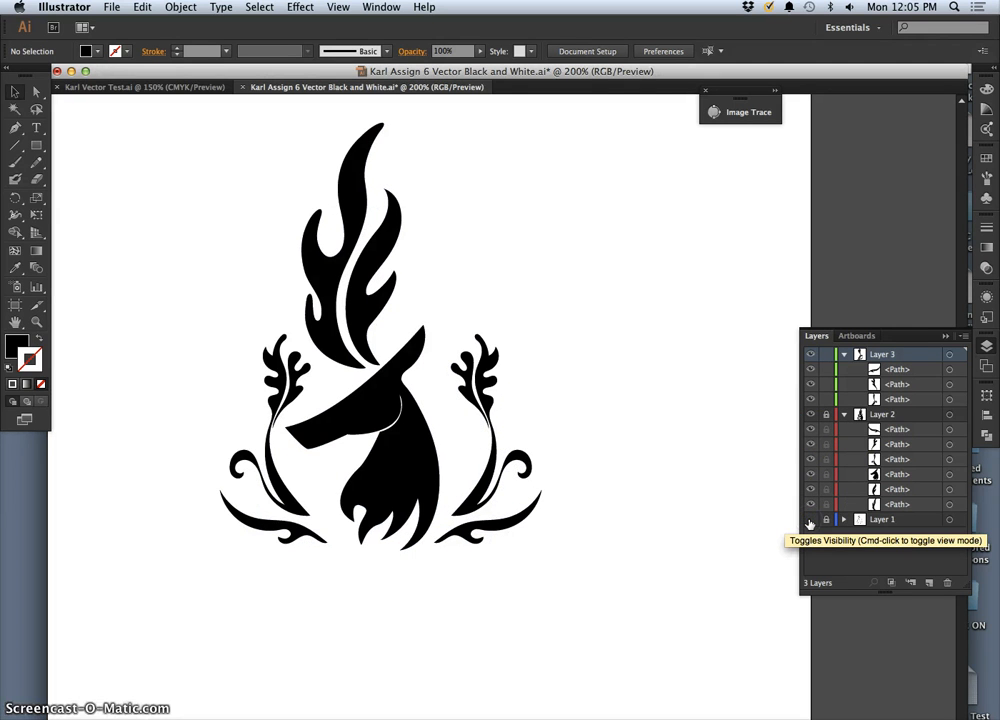
left_click(811, 520)
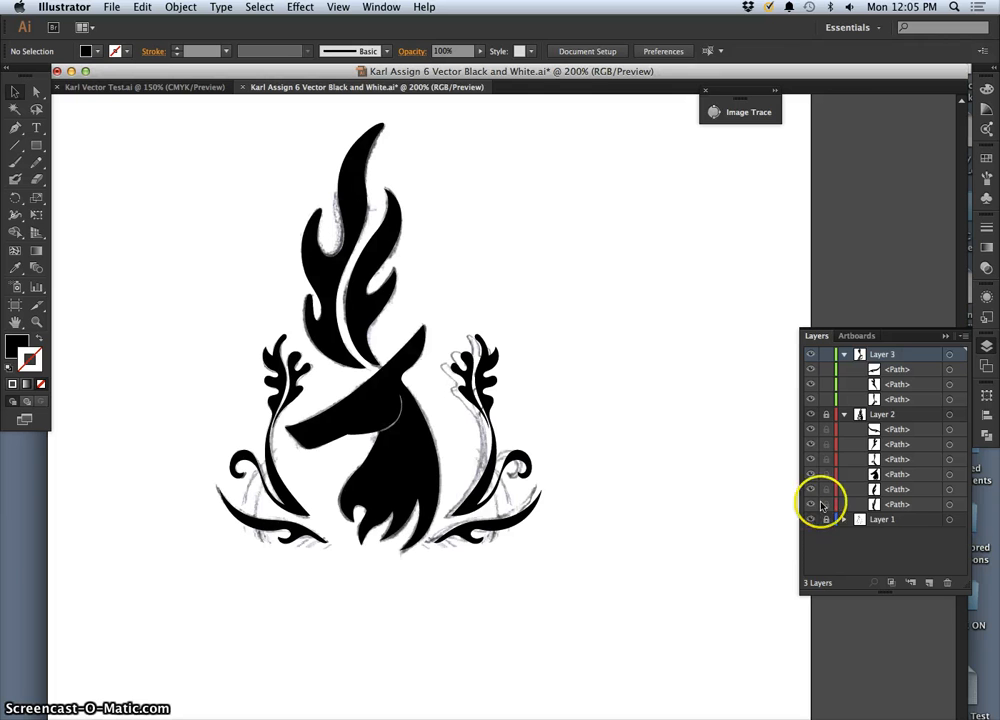
left_click(948, 355)
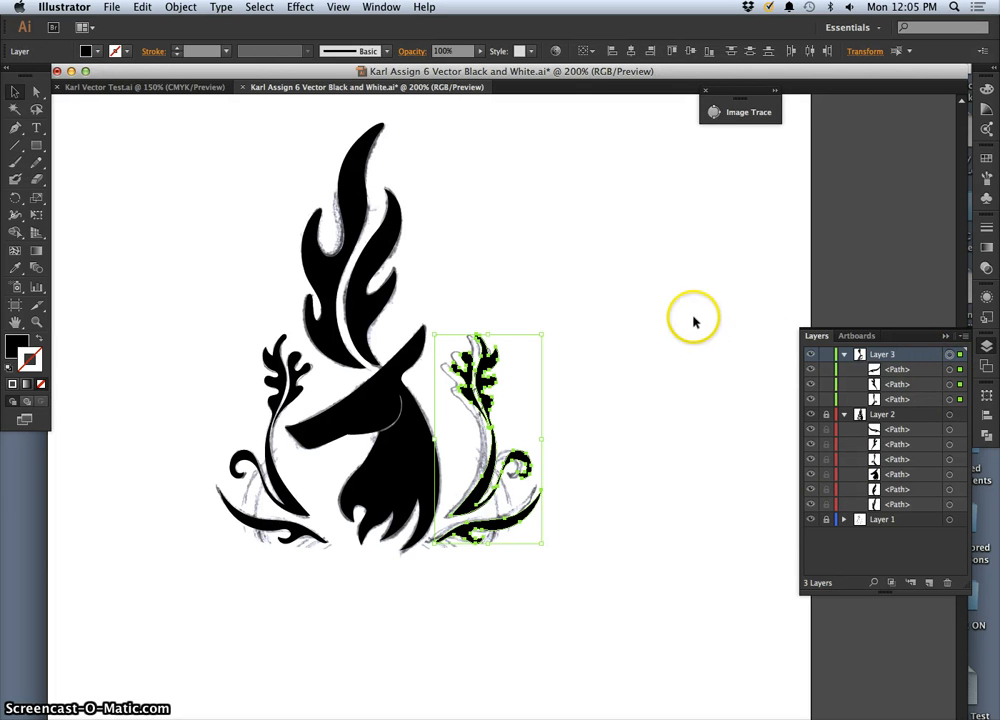
key("Left")
key("Left")
key("Left")
key("Left")
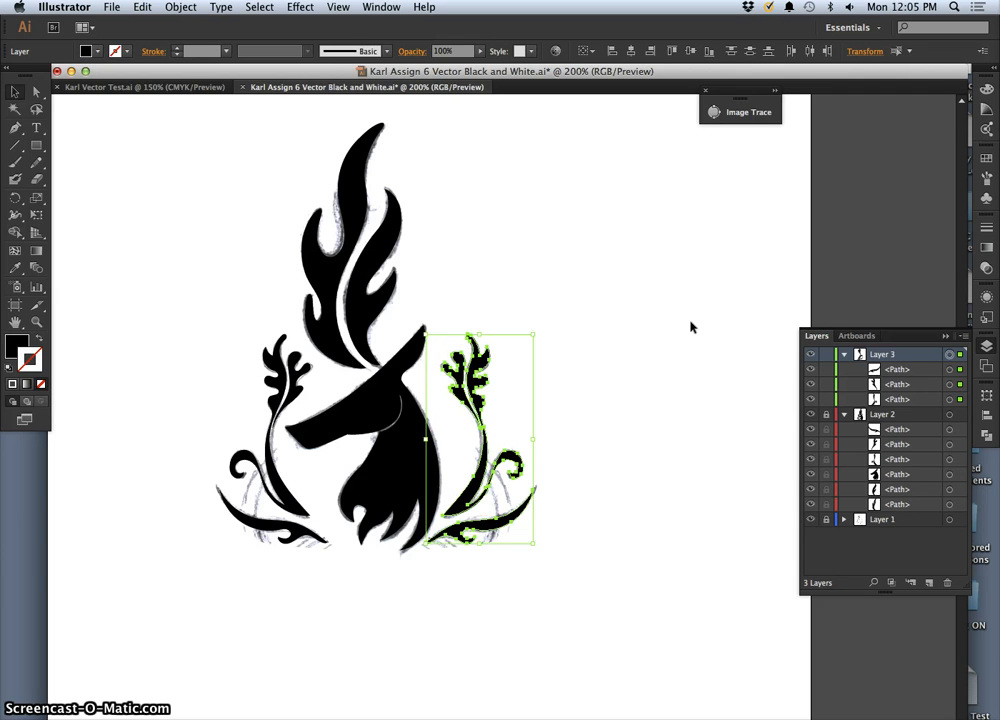
left_click(685, 321)
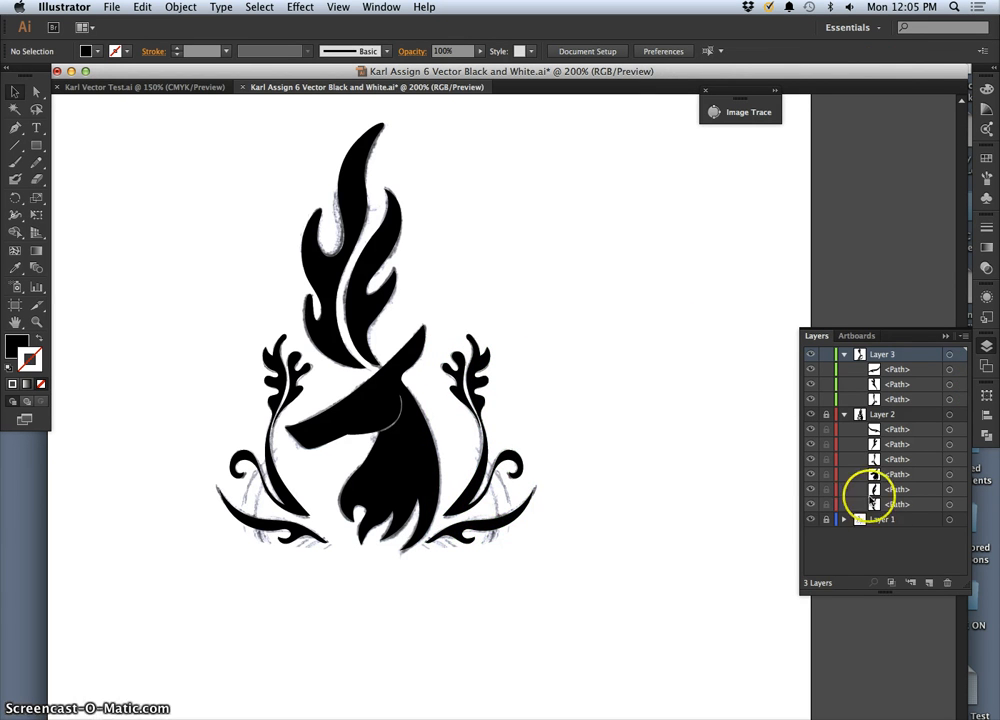
Hide the Layer 1 sketch to check the bare black artwork, and save the document
left_click(810, 519)
left_click(634, 363)
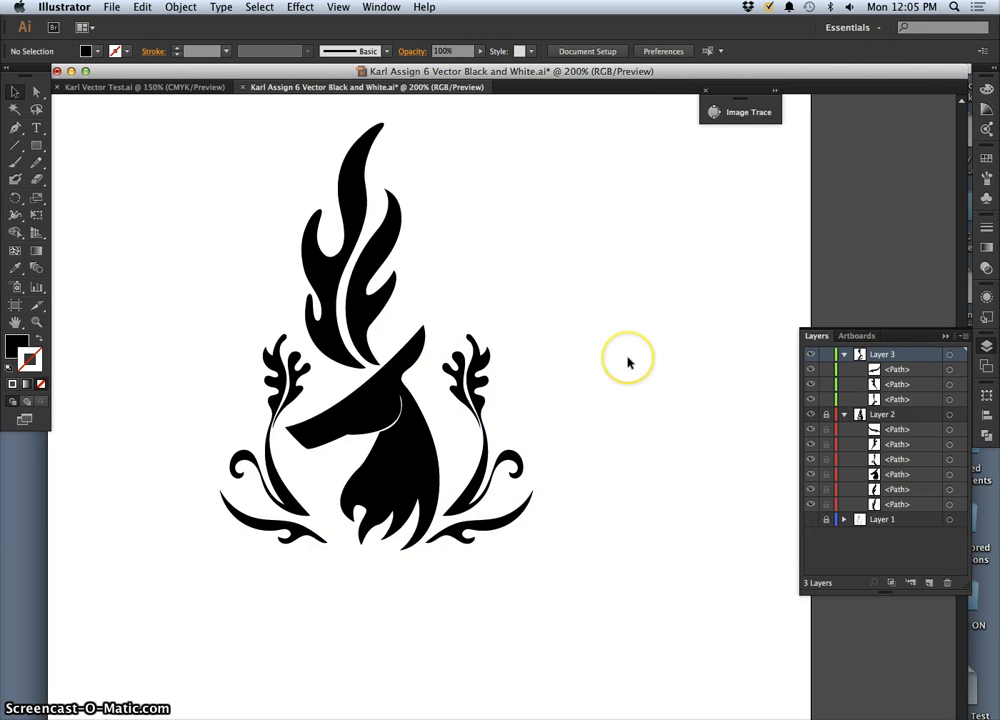
scroll(628, 362, "down", 5)
scroll(628, 362, "up", 7)
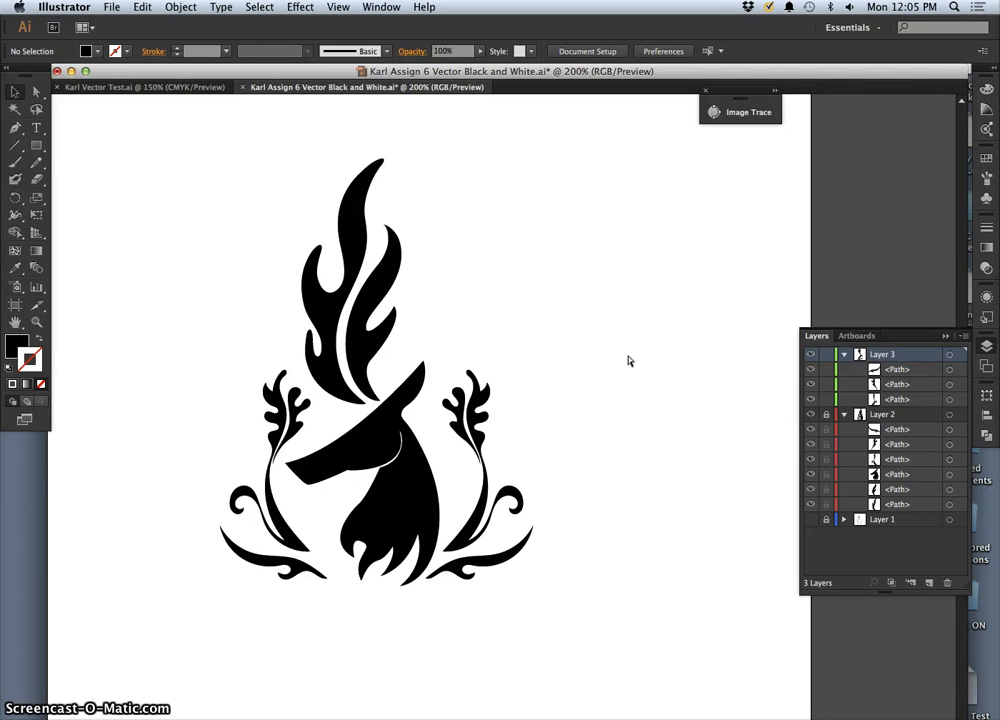
key("super+s")
Examine how the finished logo reads at very small sizes and at moderate magnification
key("super+minus")
key("super+minus")
key("super+minus")
key("super+minus")
key("super+minus")
key("super+minus")
key("super+minus")
key("super+minus")
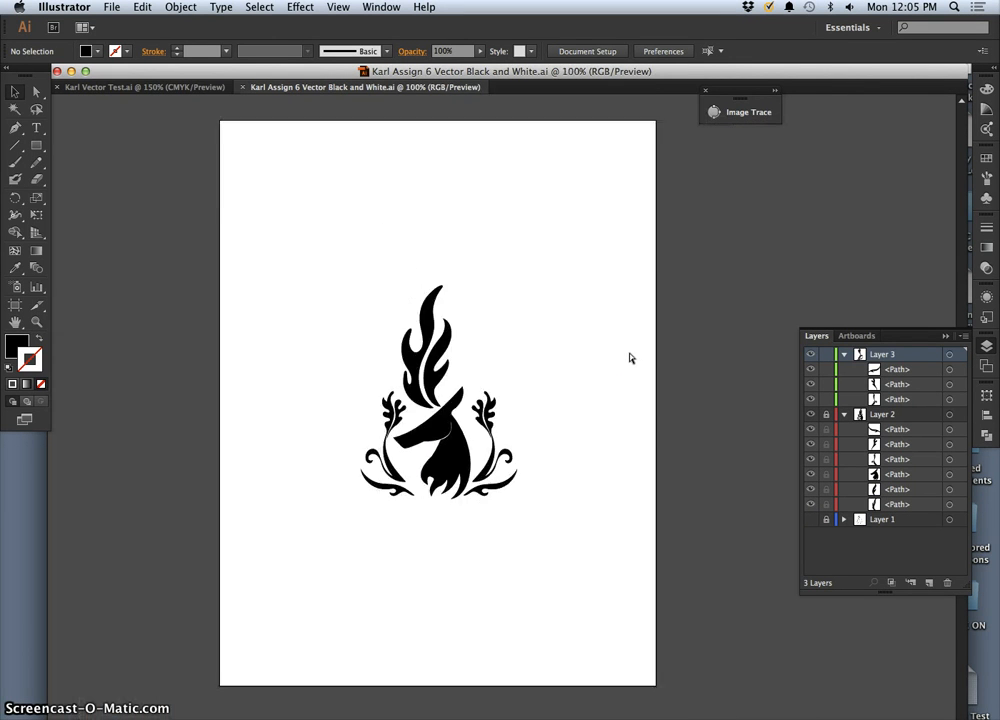
key("super+minus")
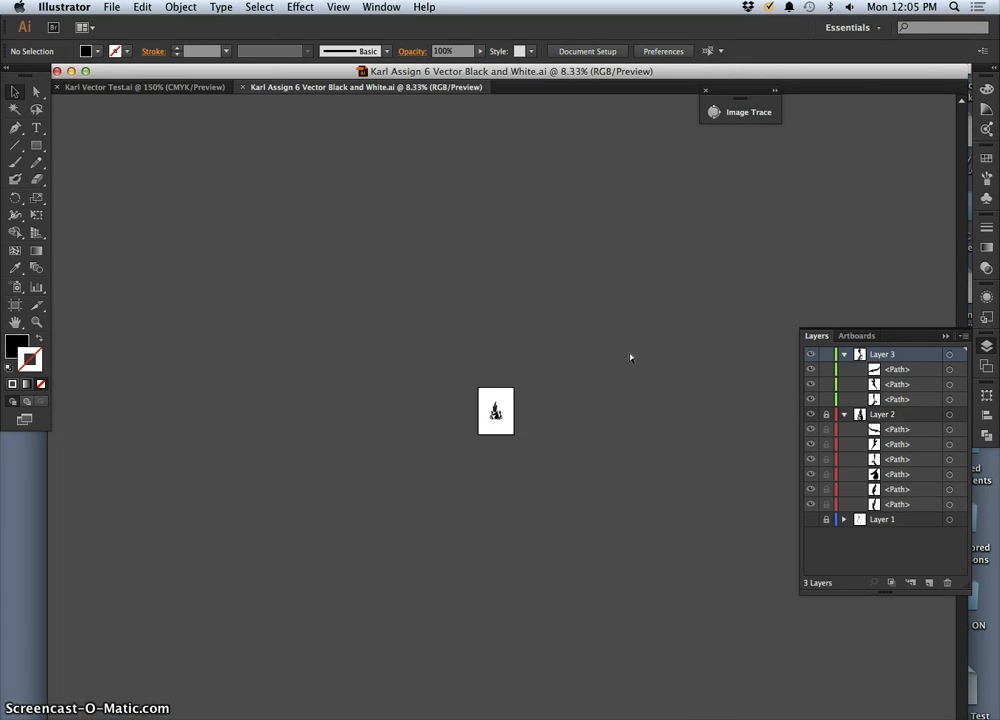
key("super+equal")
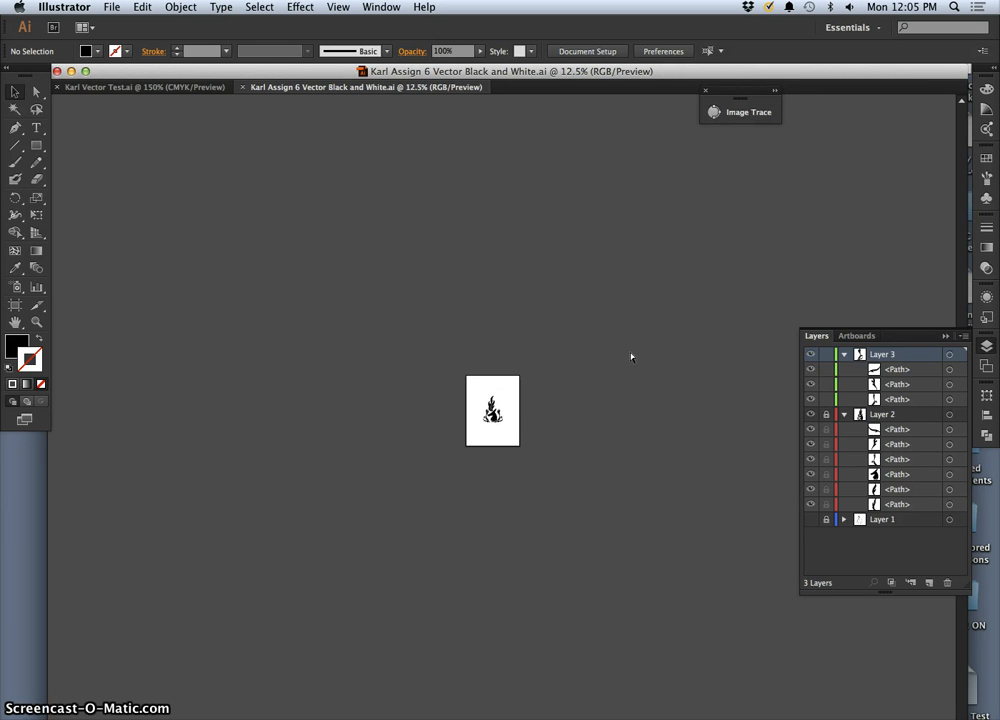
key("super+minus")
key("super+minus")
key("super+equal")
key("super+equal")
key("super+equal")
key("super+equal")
key("super+equal")
key("super+equal")
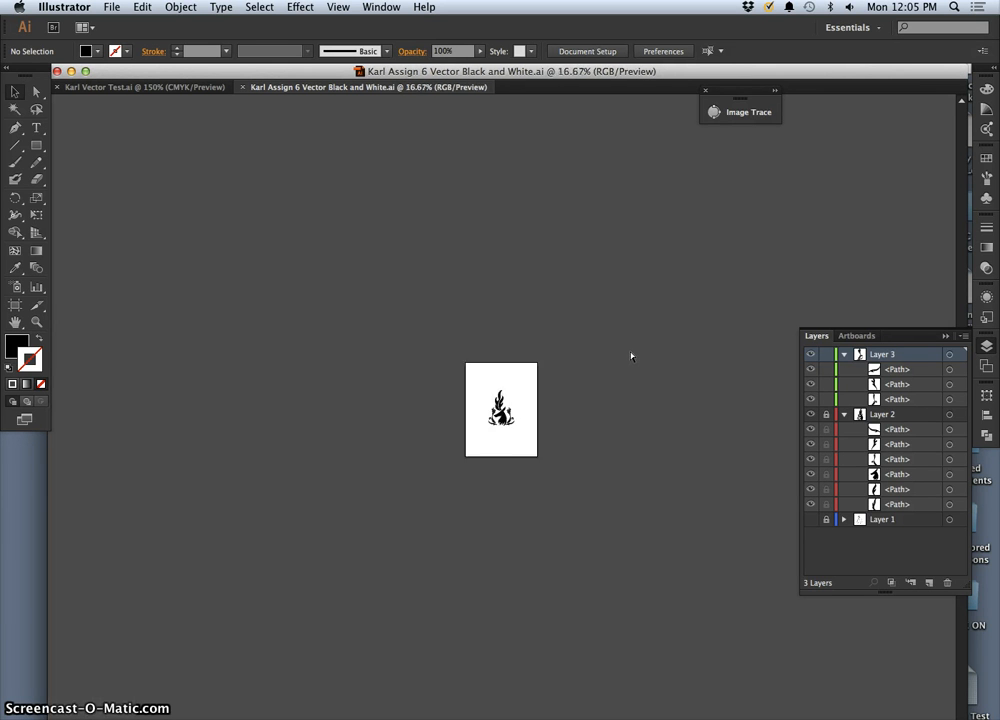
key("super+equal")
Switch to Chrome, search the web for "al jezerera america logo", and reposition the browser window
mouse_move(435, 712)
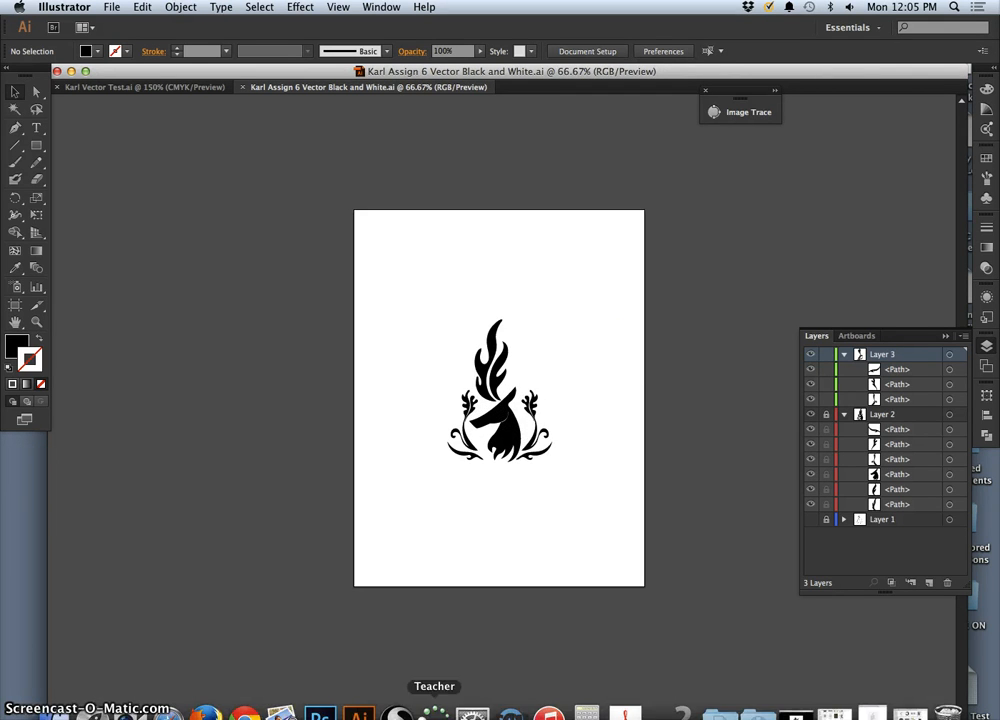
left_click(245, 712)
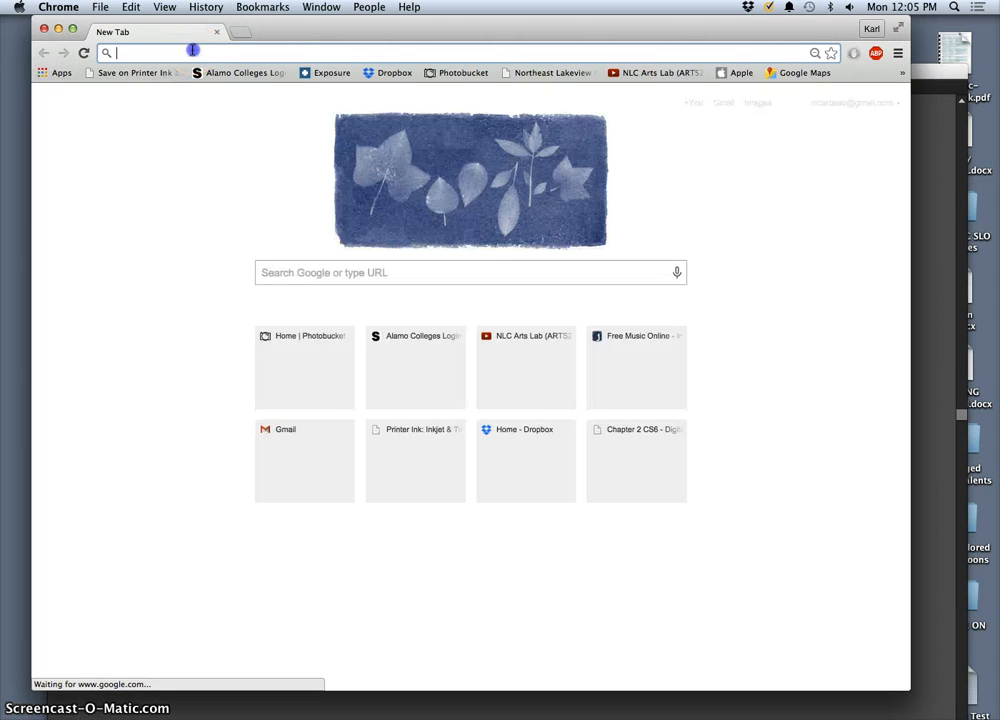
left_click(192, 50)
type("al jezer")
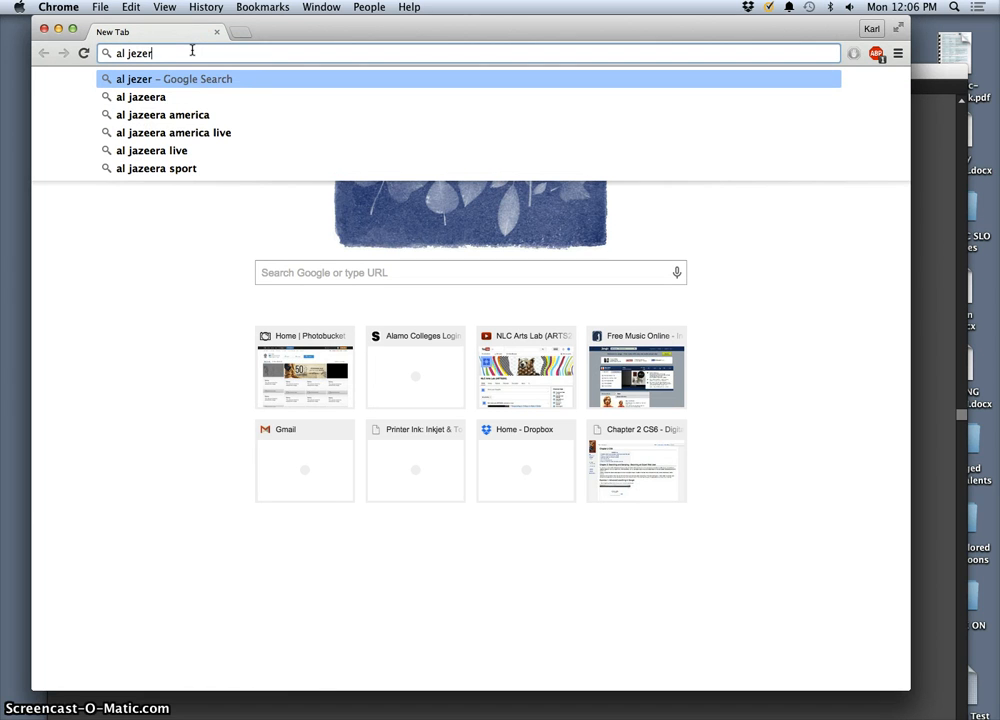
type("era")
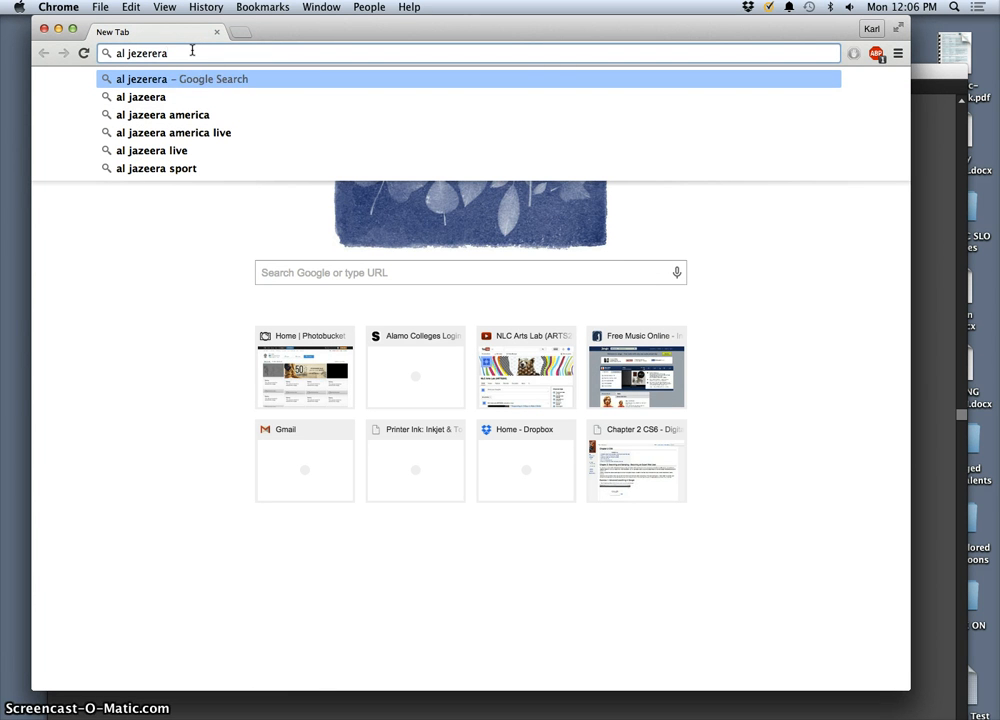
type(" america")
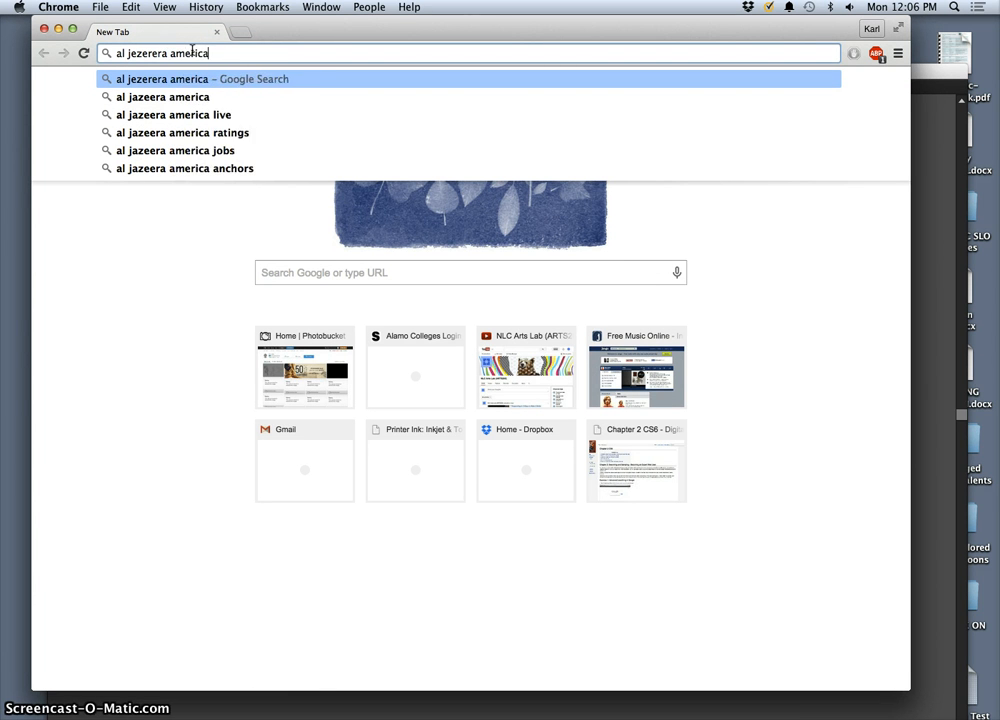
type(" logo")
key("Return")
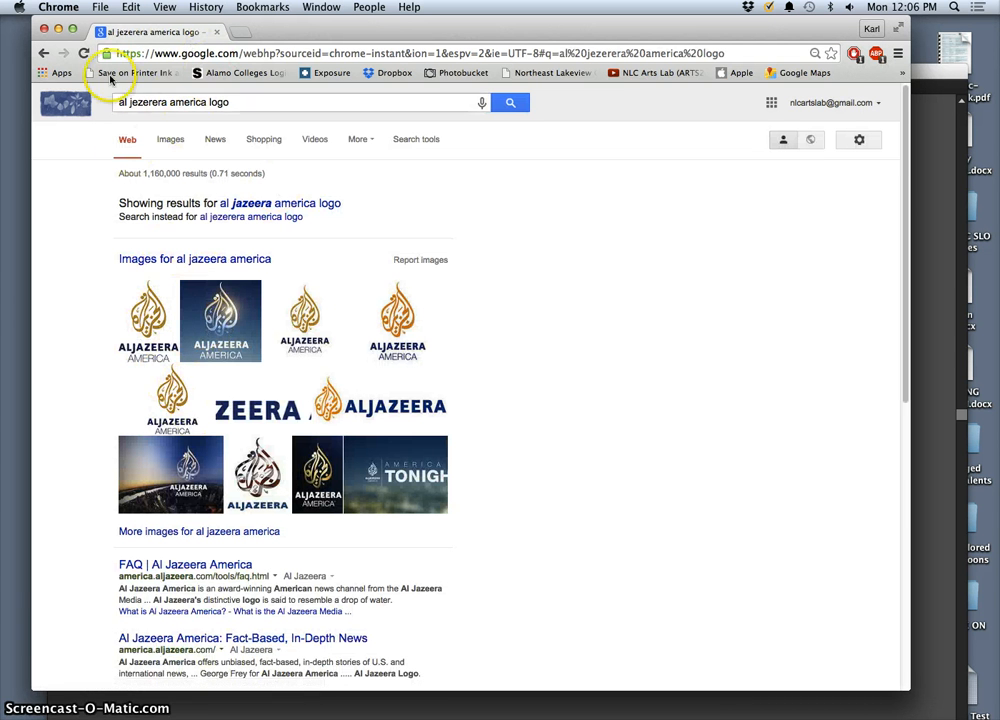
left_click_drag(82, 22, 652, 295)
left_click_drag(649, 302, 665, 280)
left_click(665, 282)
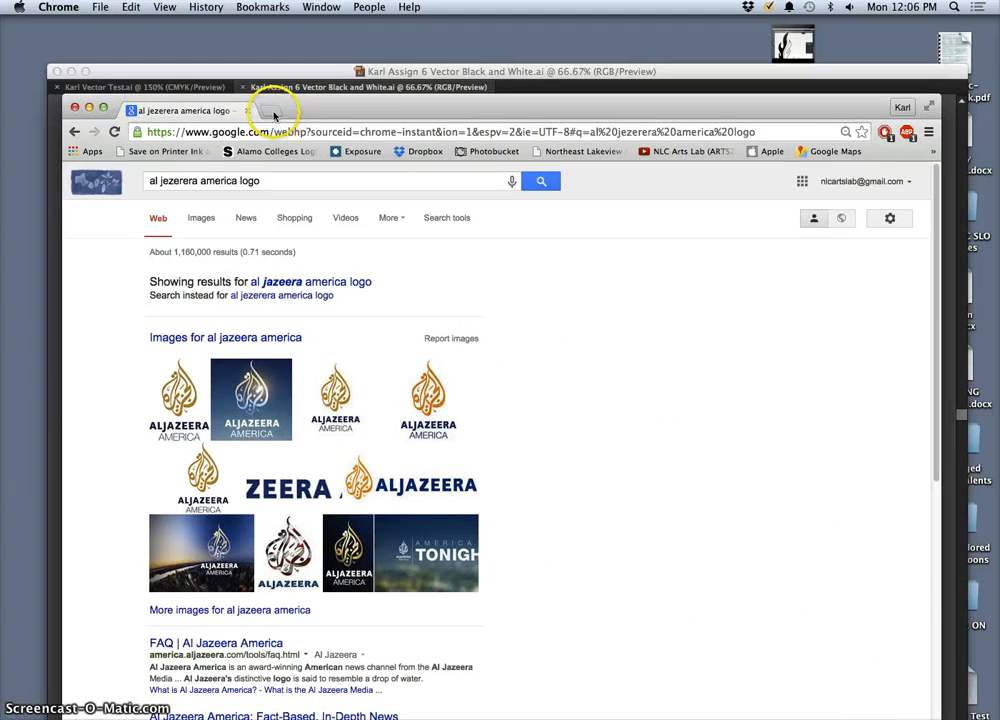
Search for "rosenthal china logo" in a new browser tab
left_click(275, 112)
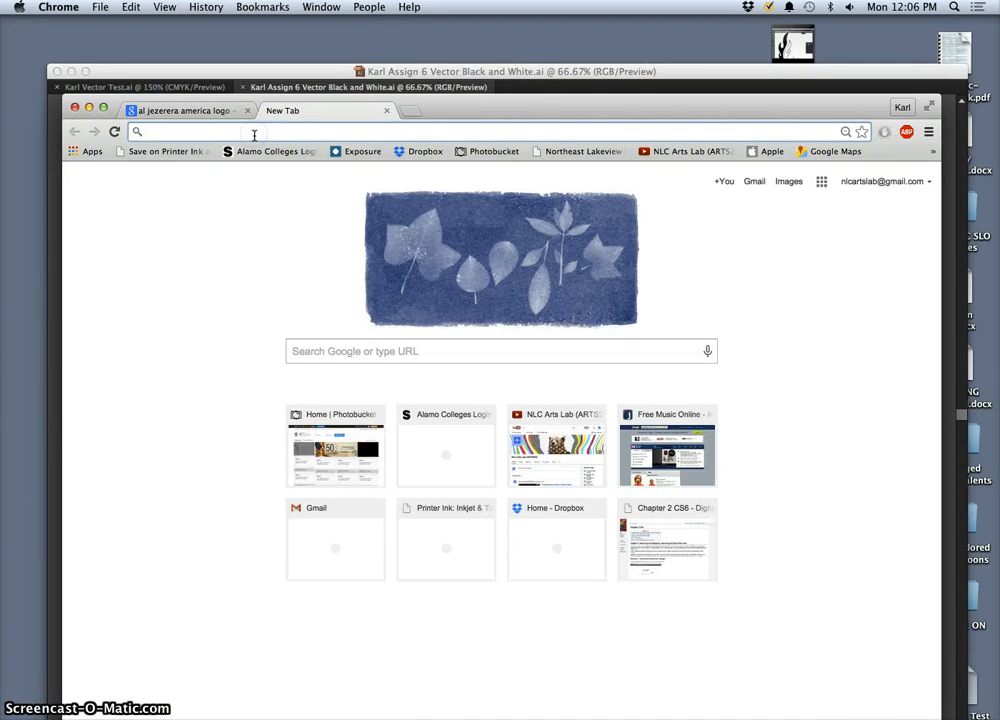
type("rosenthal")
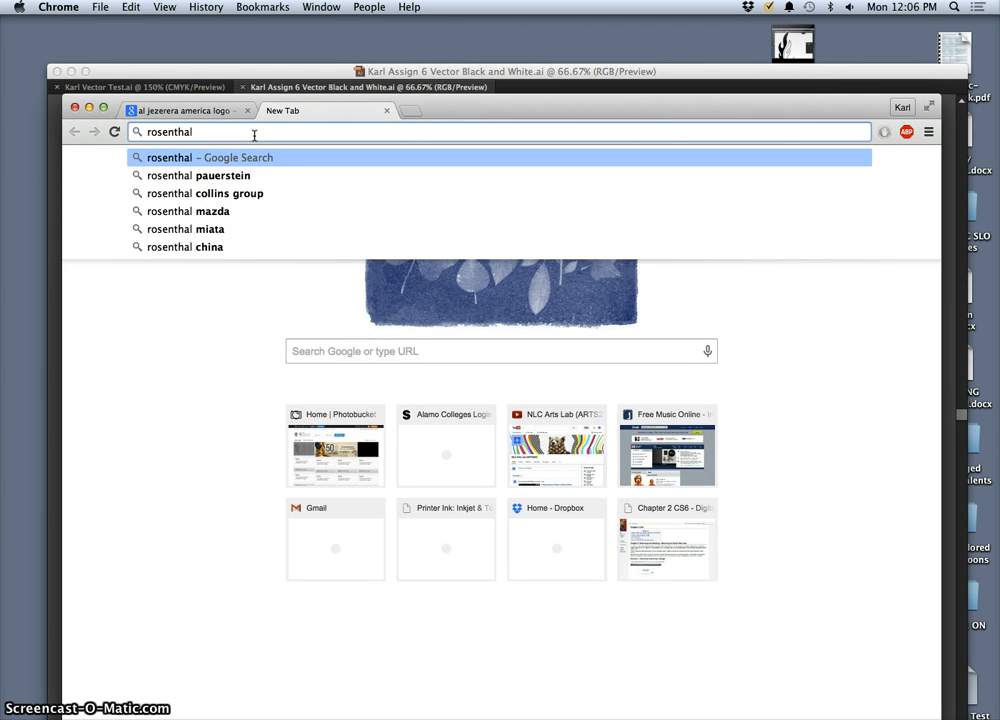
type(" china logo")
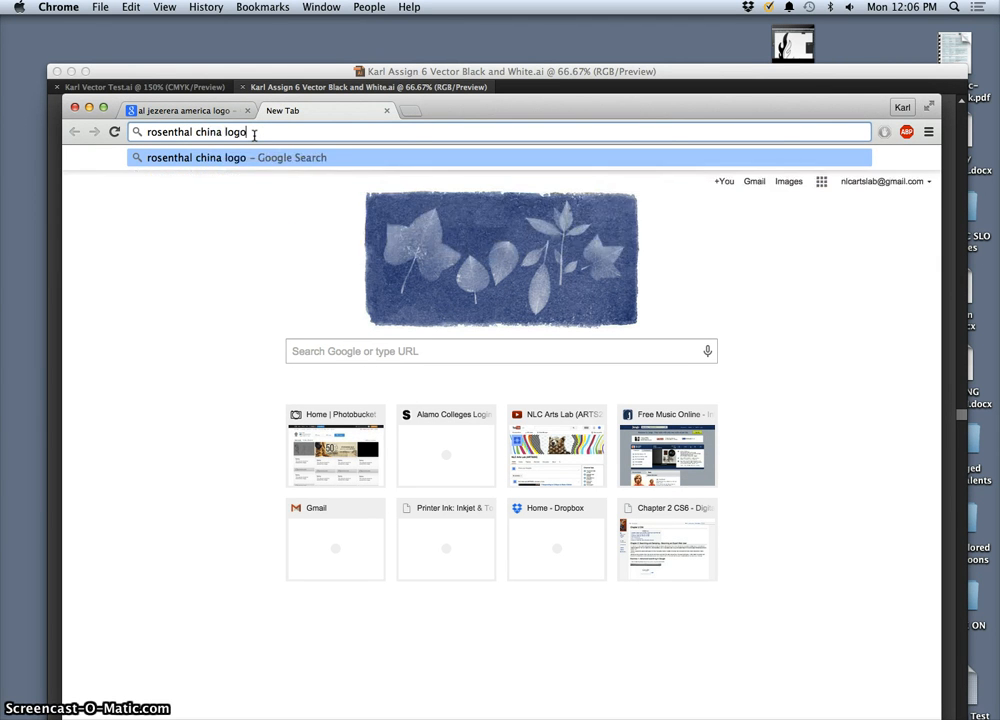
key("Return")
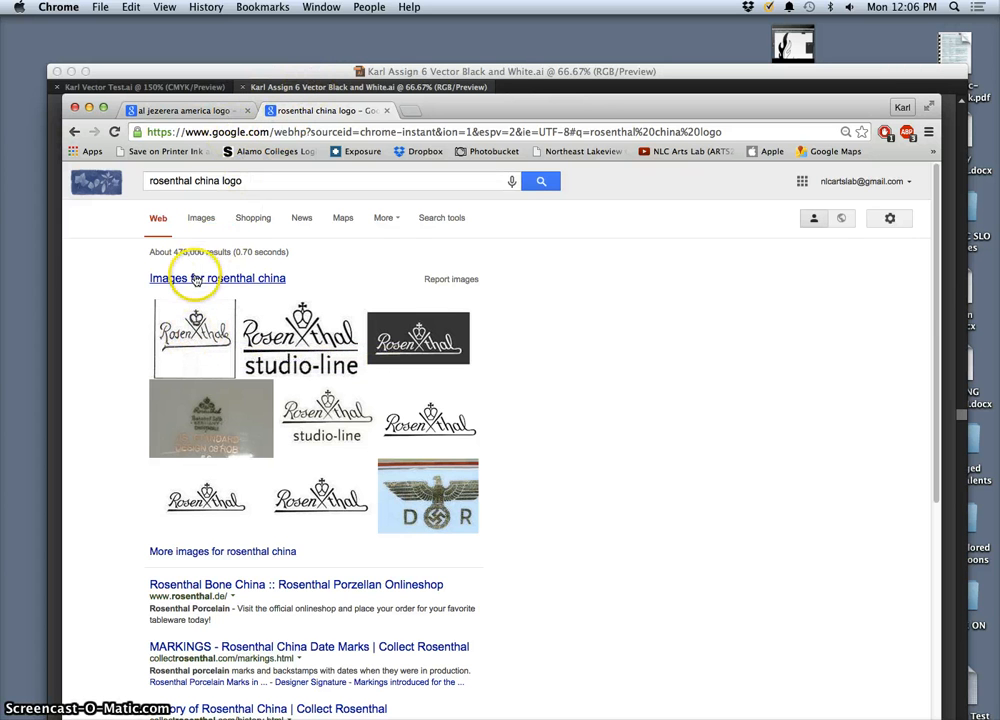
Open the image results for the Rosenthal china logo and look through the logo examples
left_click(195, 277)
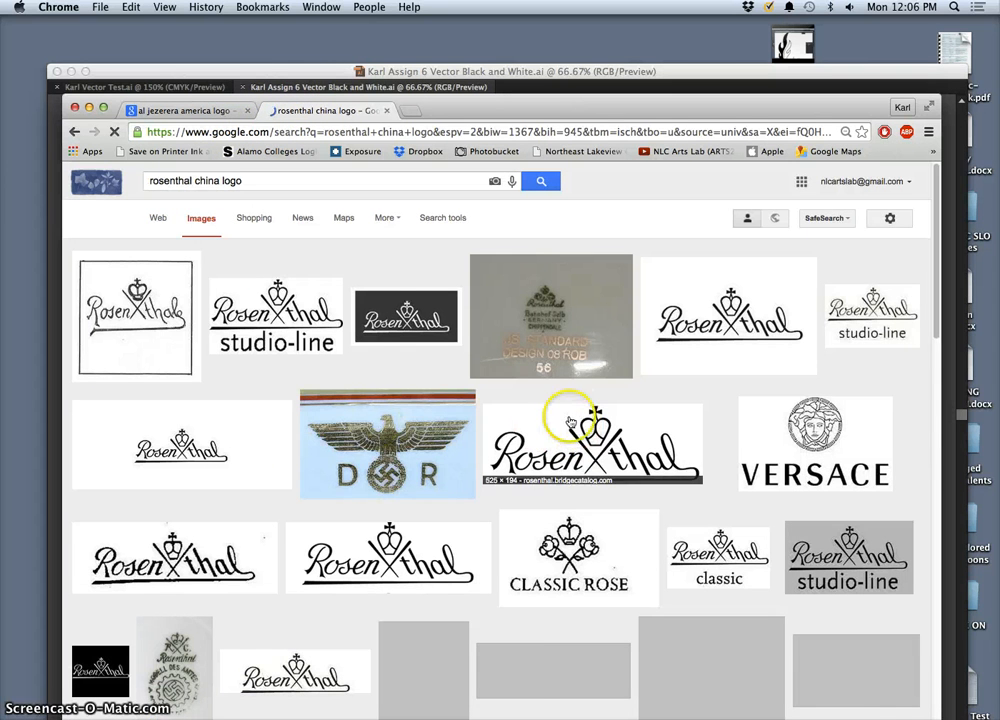
scroll(453, 413, "down", 5)
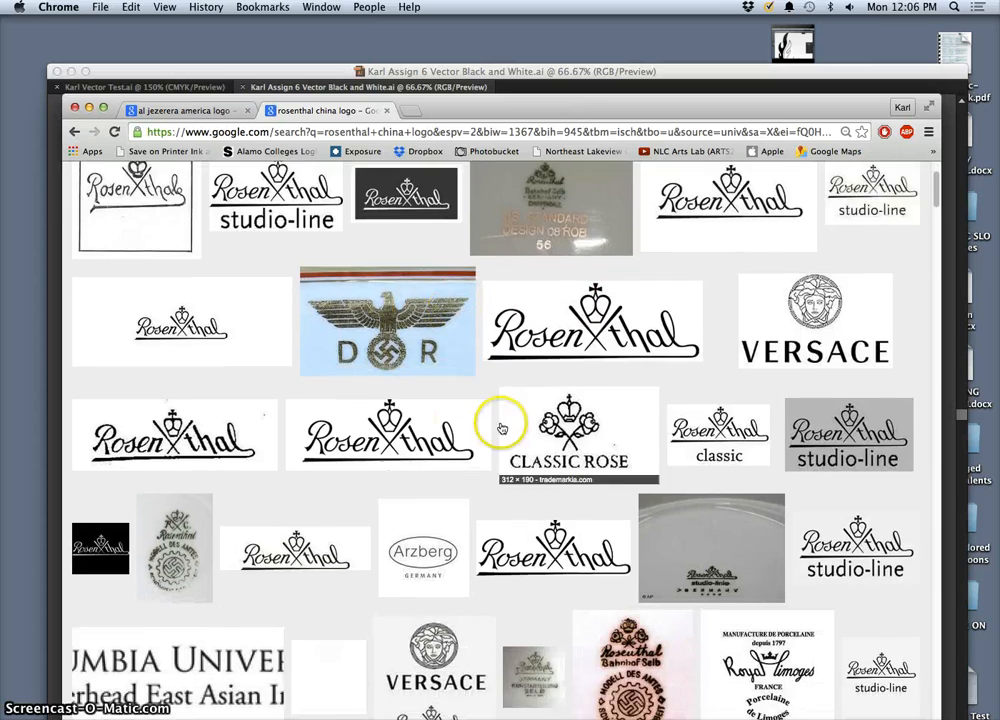
scroll(510, 420, "down", 1)
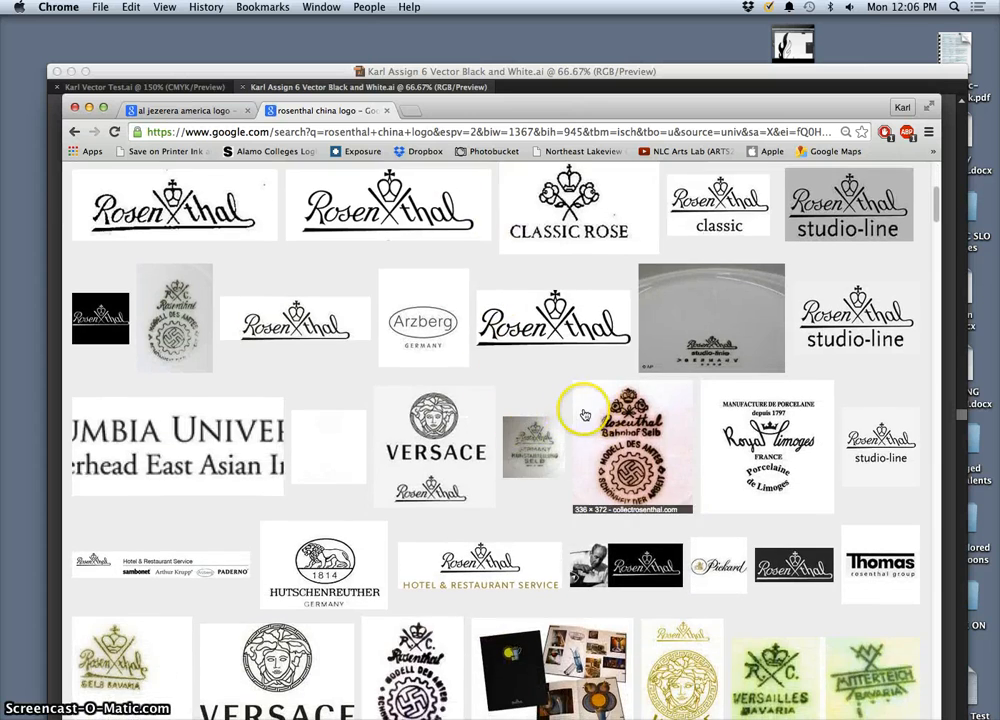
scroll(567, 416, "down", 3)
scroll(542, 402, "down", 4)
scroll(462, 402, "down", 6)
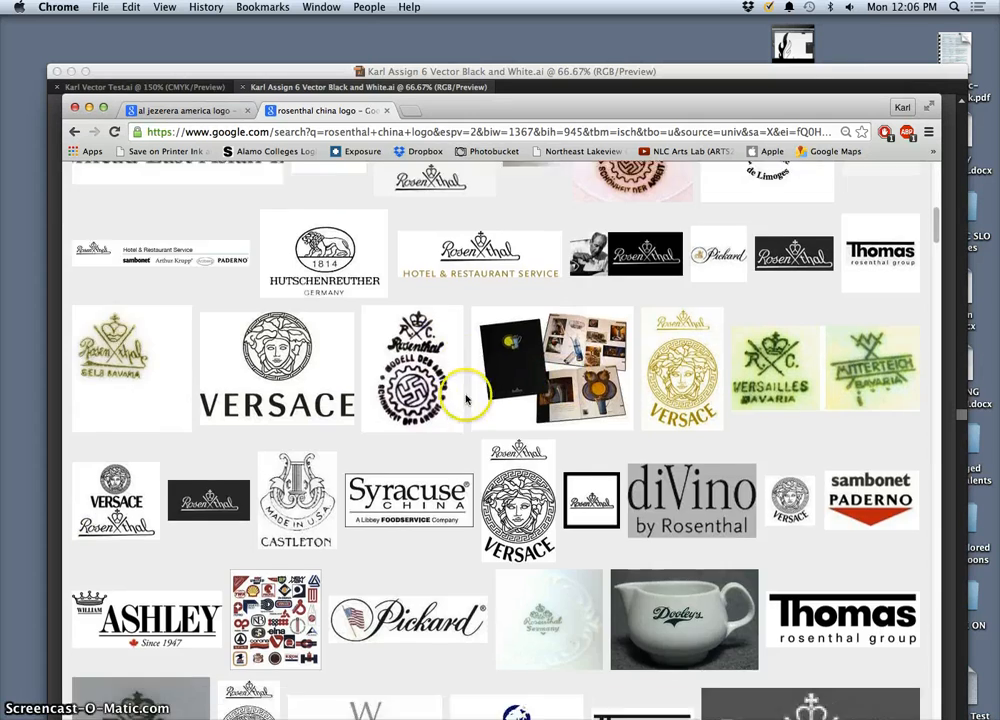
scroll(510, 408, "down", 4)
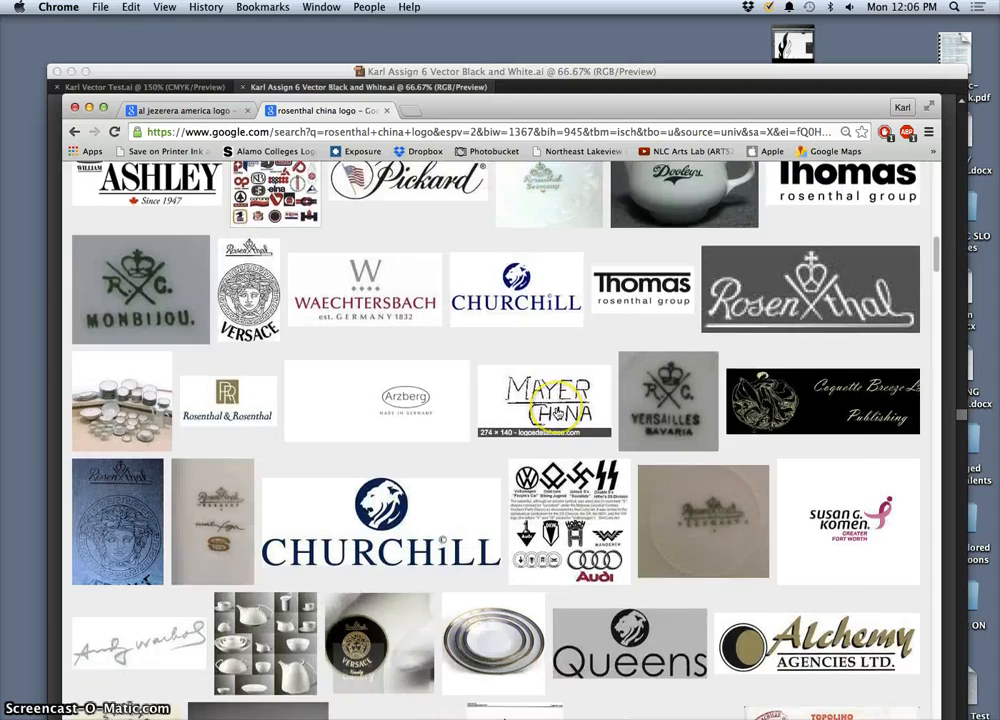
scroll(550, 412, "down", 6)
scroll(557, 413, "down", 15)
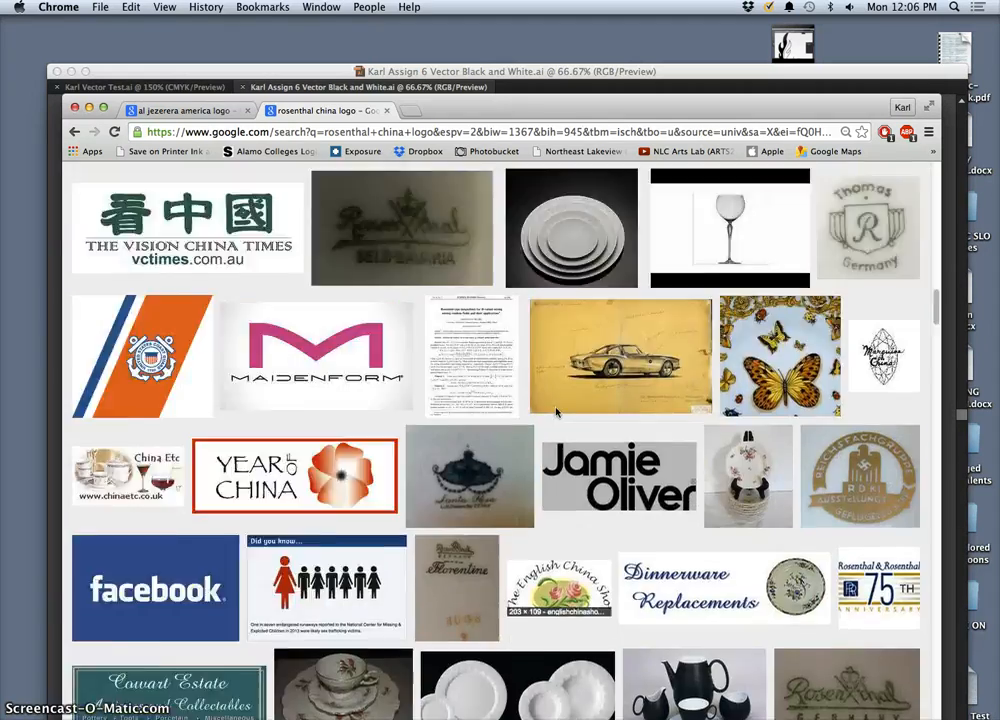
scroll(555, 413, "up", 20)
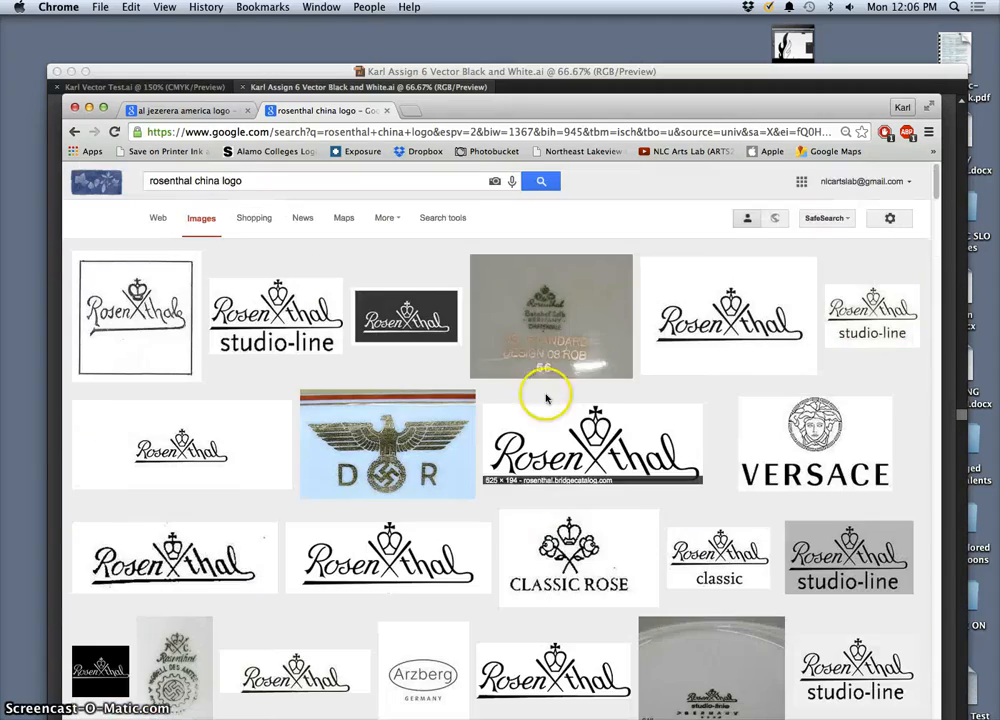
Minimize the browser, switch back to Illustrator, and examine the deer logo up close
left_click(89, 106)
left_click(250, 71)
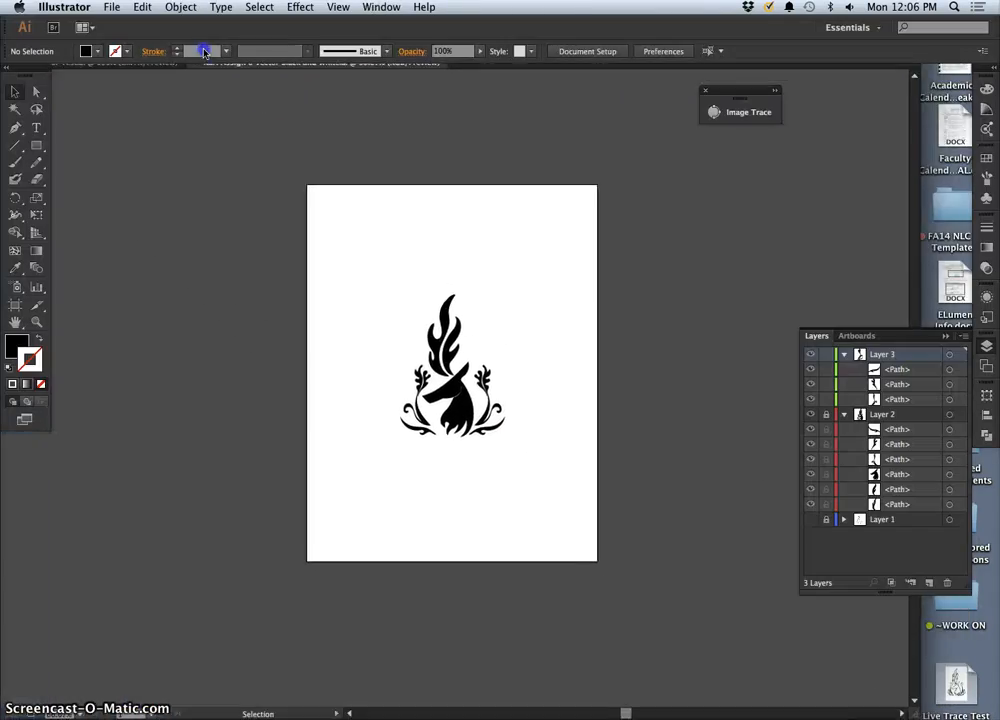
left_click(532, 537)
key("super+equal")
key("super+equal")
key("super+equal")
key("super+equal")
key("super+equal")
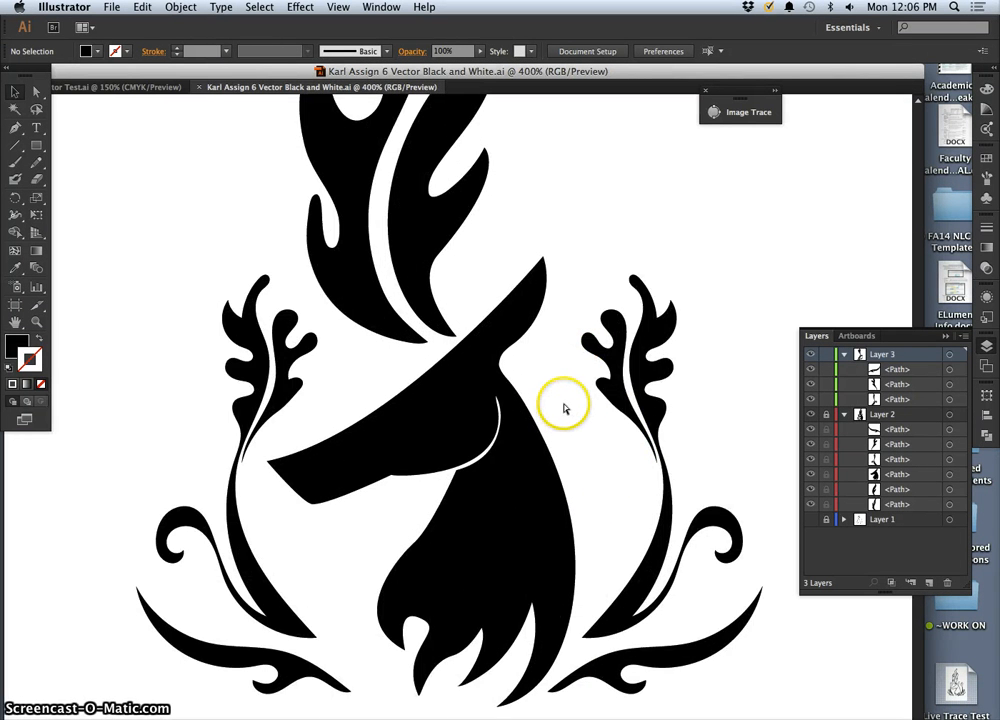
key("super+minus")
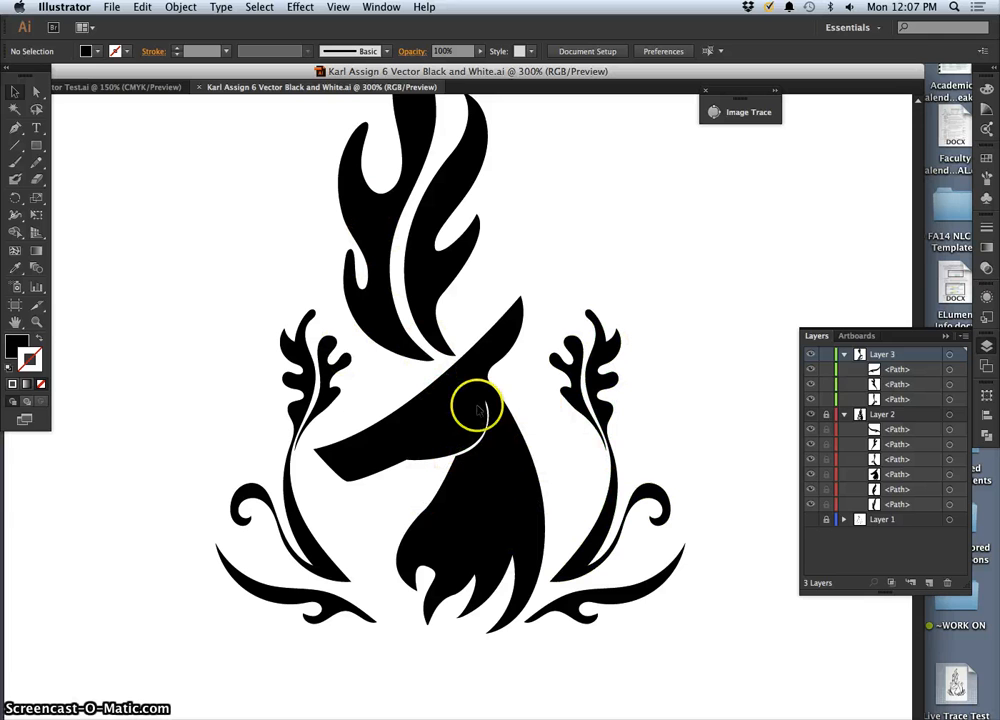
Unlock Layer 2, lock Layer 3, and draw a small circle with the Ellipse tool as the eye on the deer's head
left_click(826, 414)
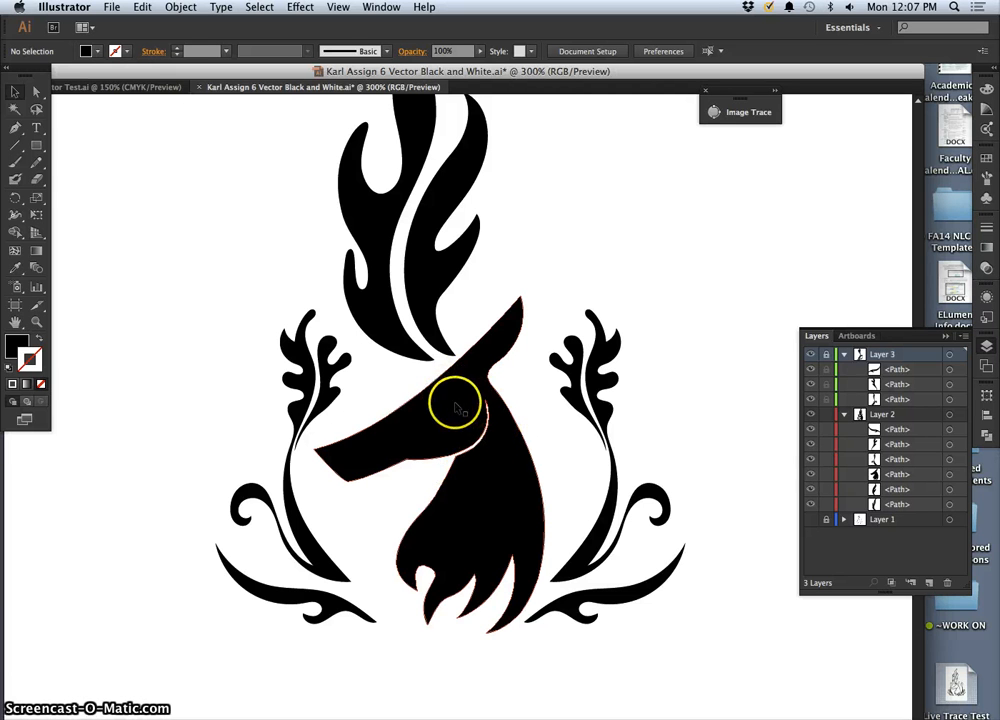
left_click_drag(36, 145, 74, 179)
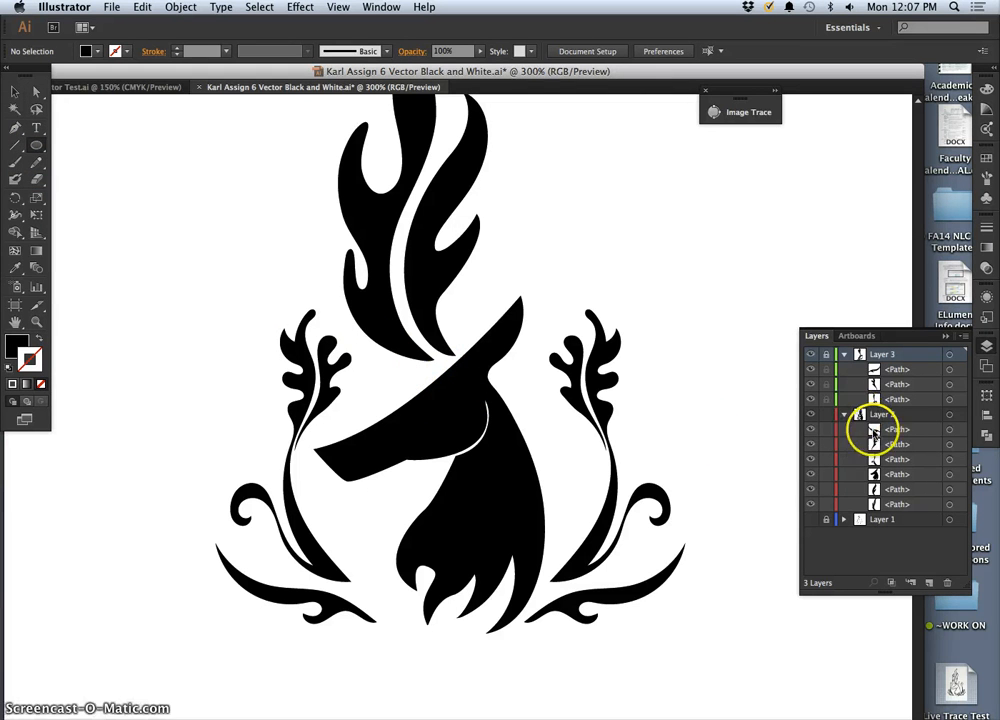
left_click(890, 475)
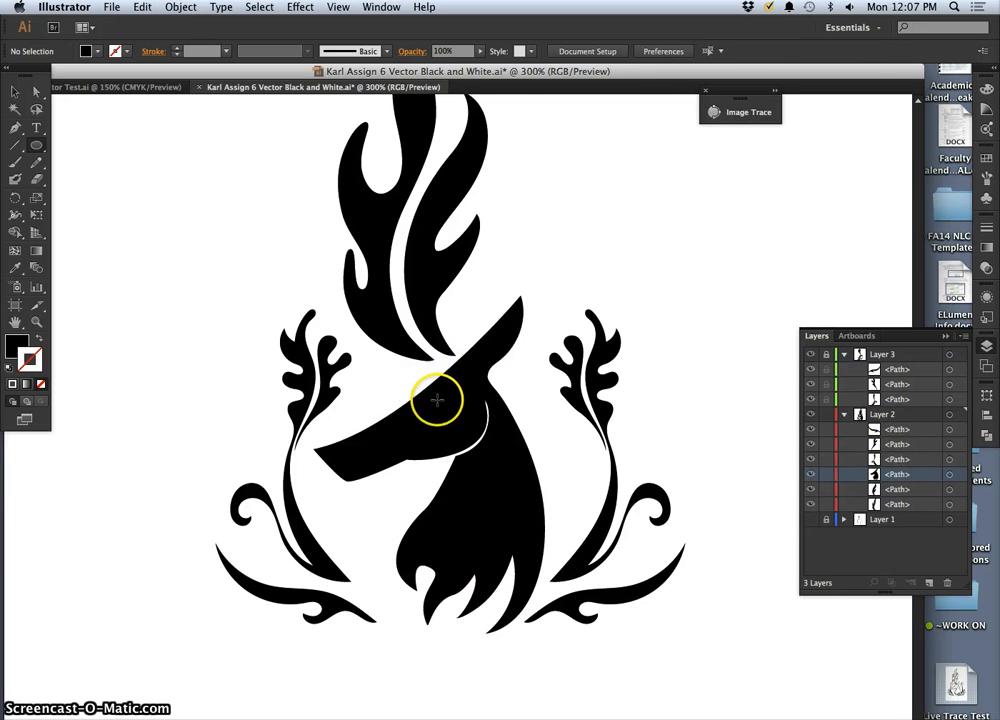
left_click_drag(440, 402, 449, 410)
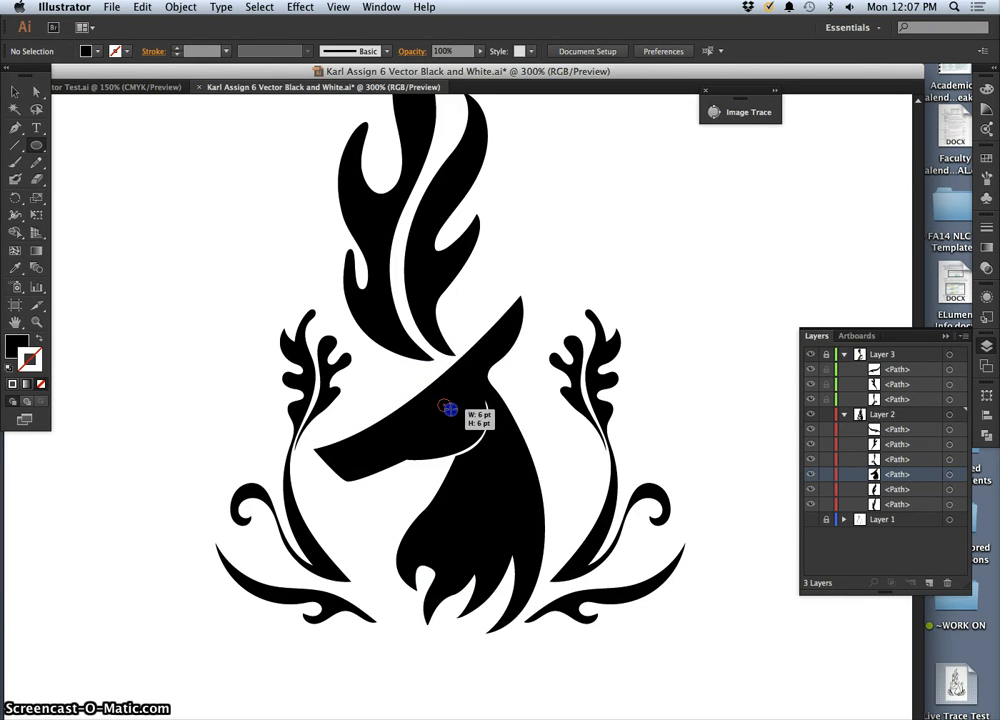
left_click_drag(448, 409, 449, 410)
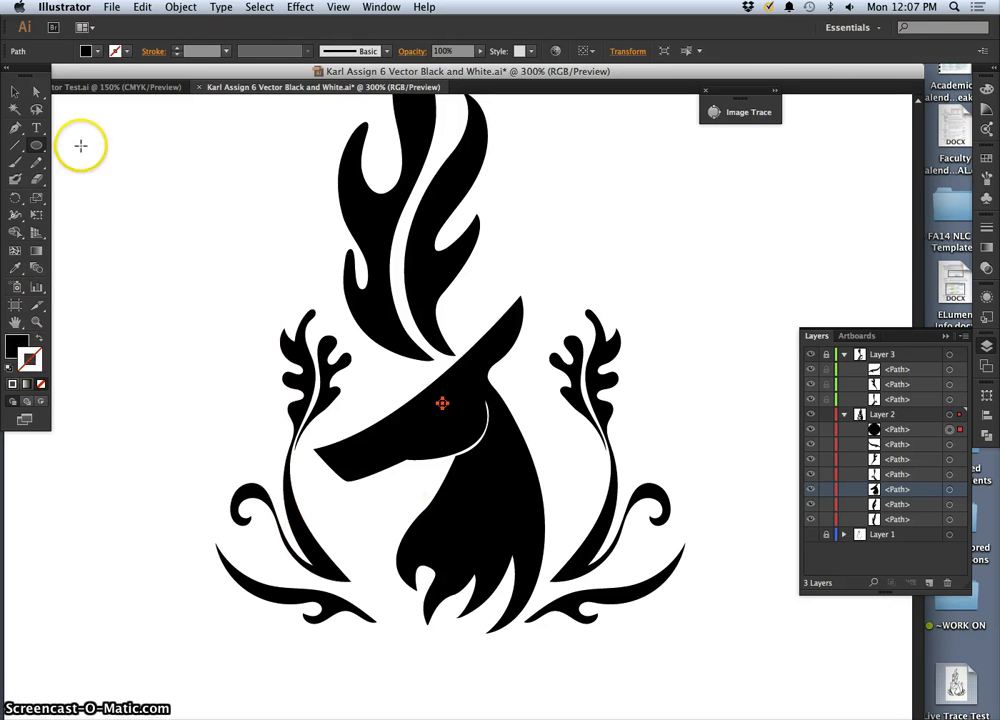
Set the eye circle's fill color to white, FFFFFF
left_click(33, 352)
double_click(18, 345)
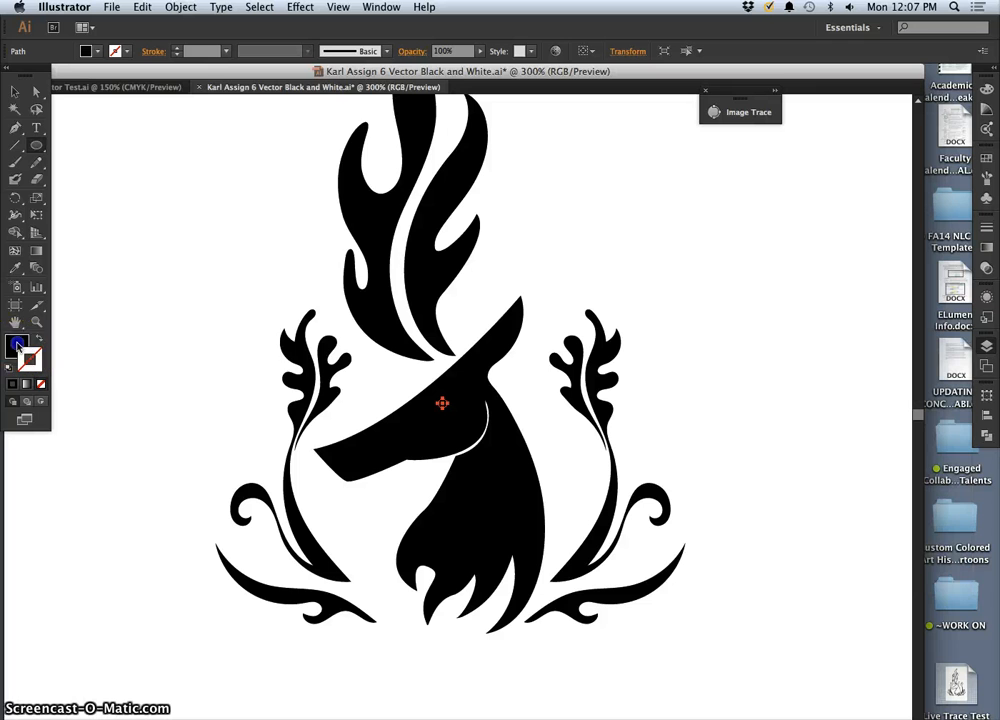
left_click(15, 129)
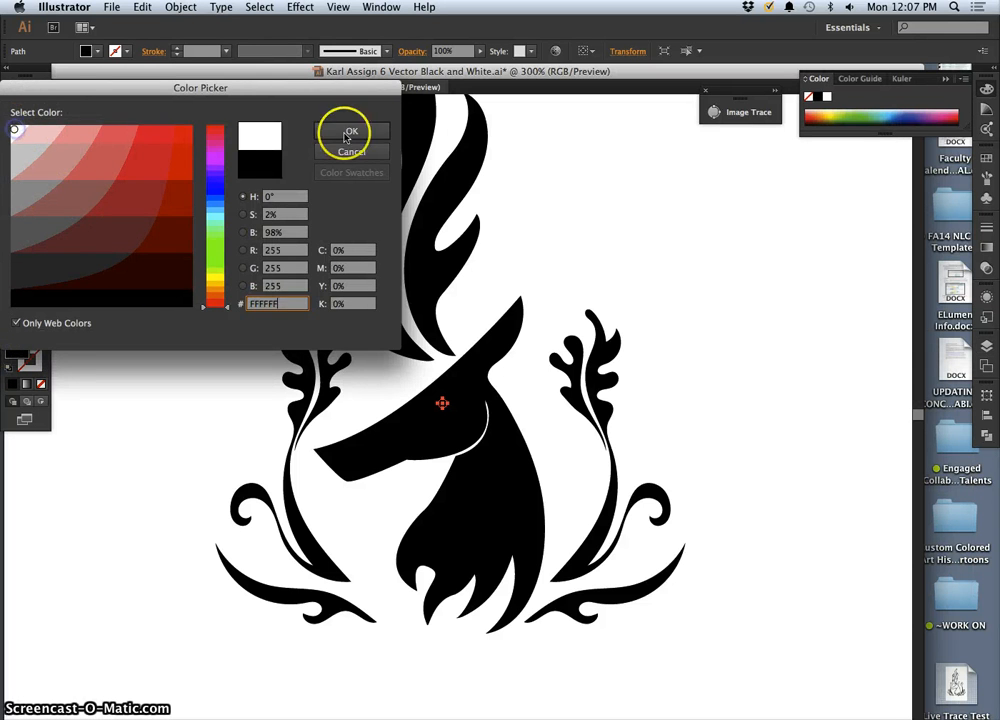
left_click(349, 131)
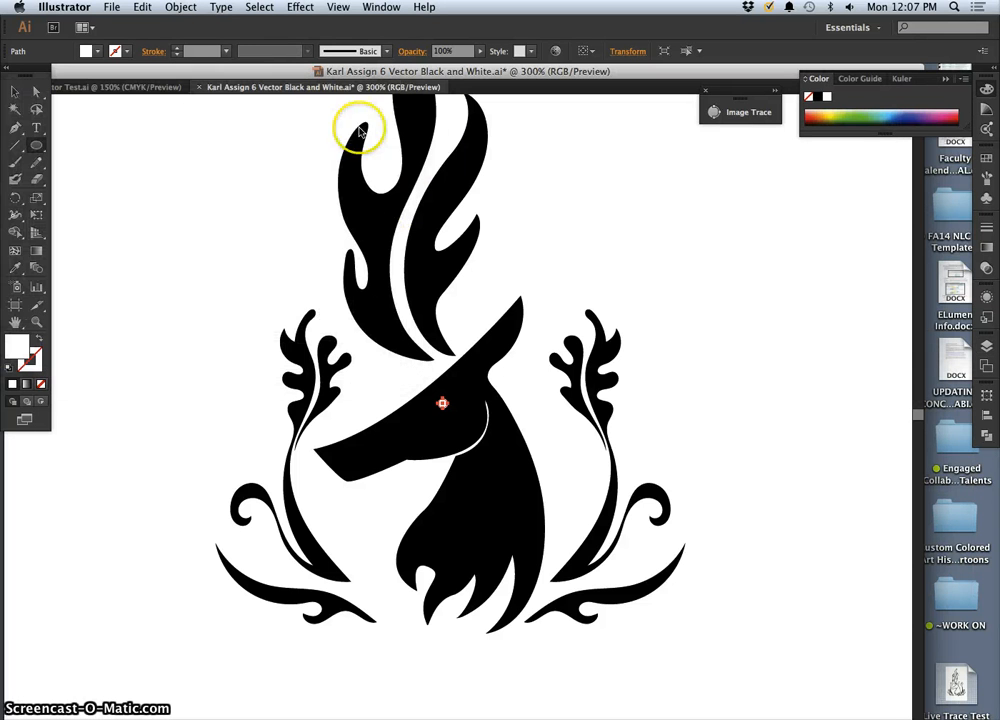
Select the white eye circle together with the deer's head shape and combine them with the Pathfinder Exclude operation
left_click(686, 329)
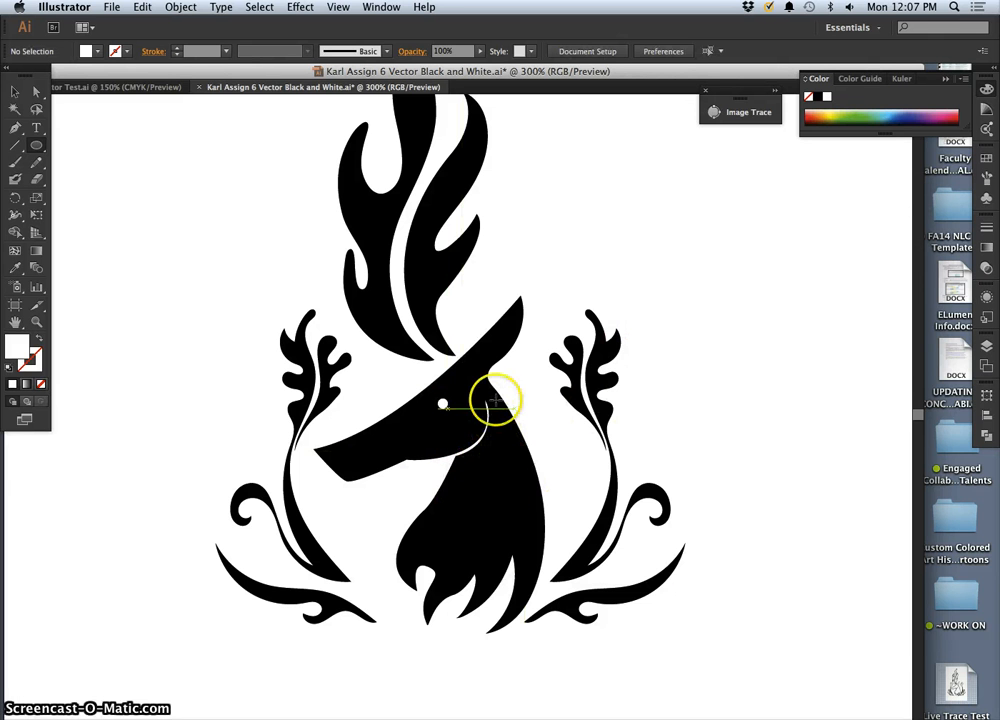
key("super+equal")
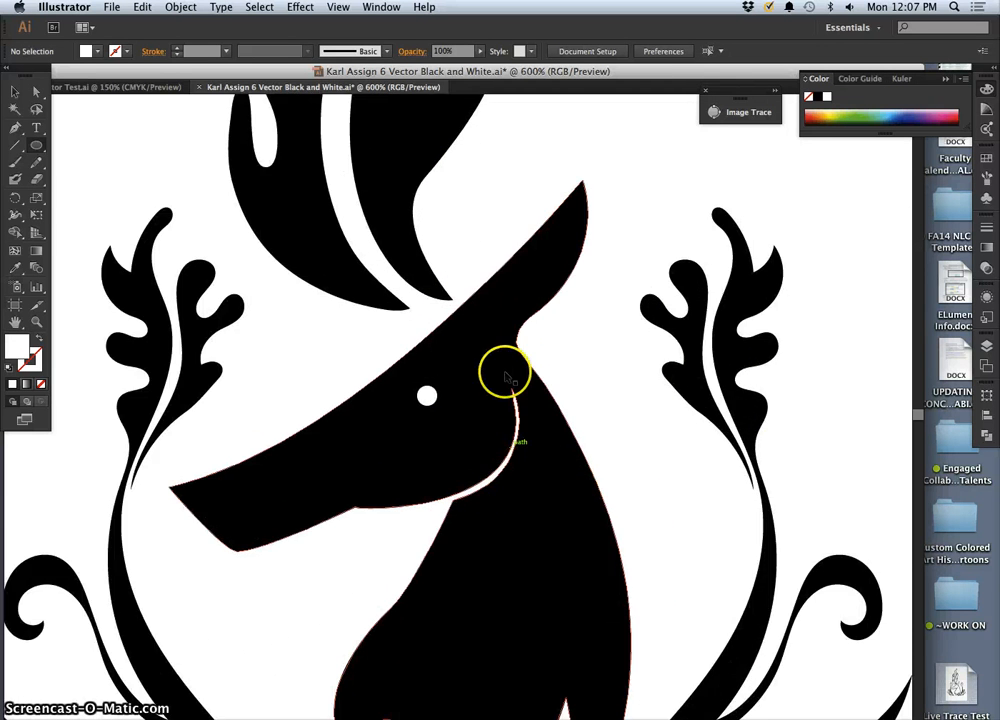
key("super+equal")
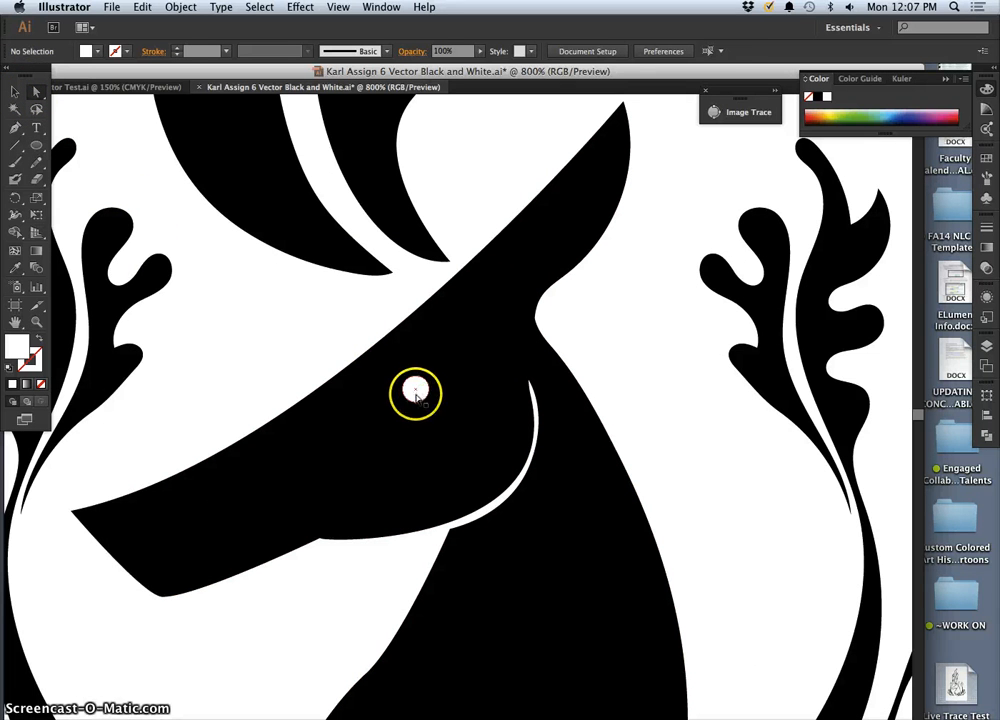
left_click(480, 385)
left_click(486, 388)
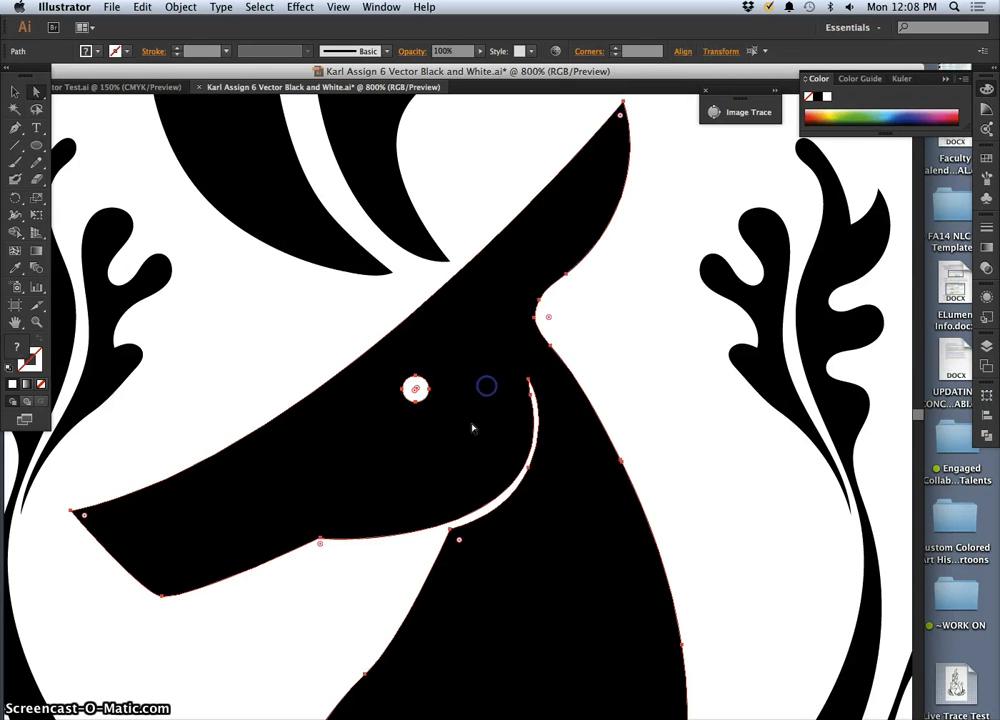
left_click(988, 348)
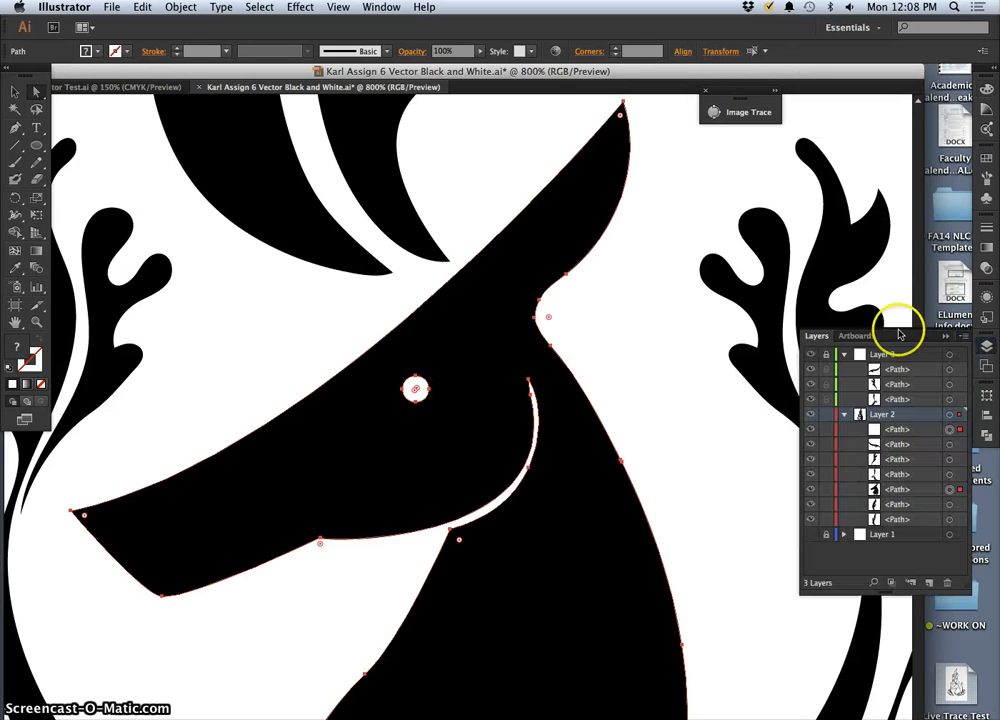
left_click(986, 437)
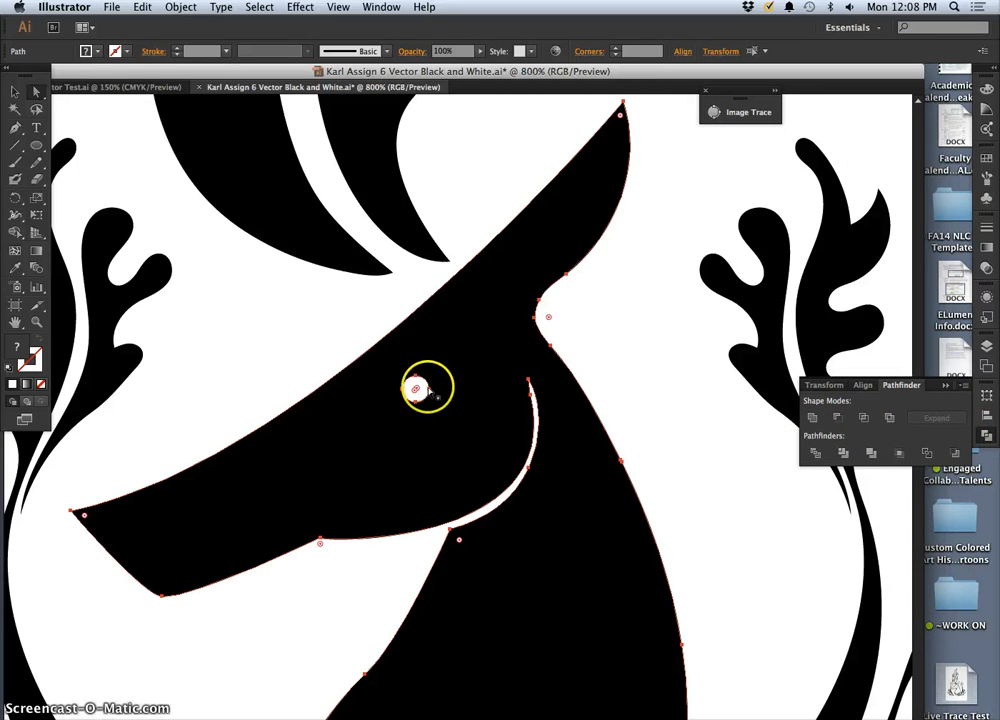
left_click(889, 420)
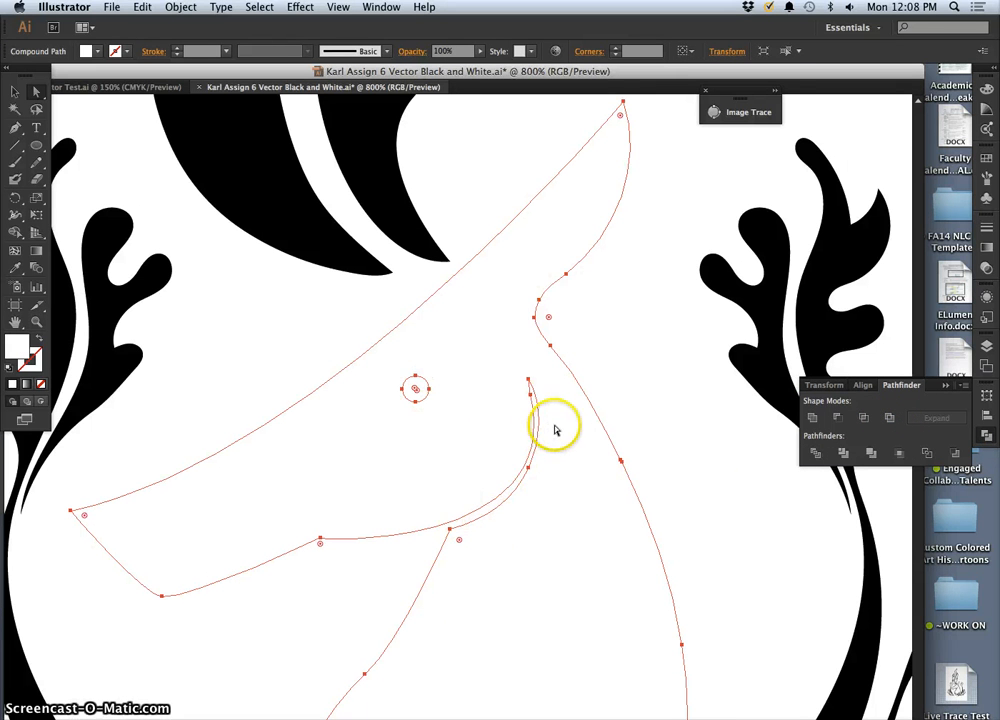
Fill the combined head-and-eye compound path with black and deselect it
double_click(18, 350)
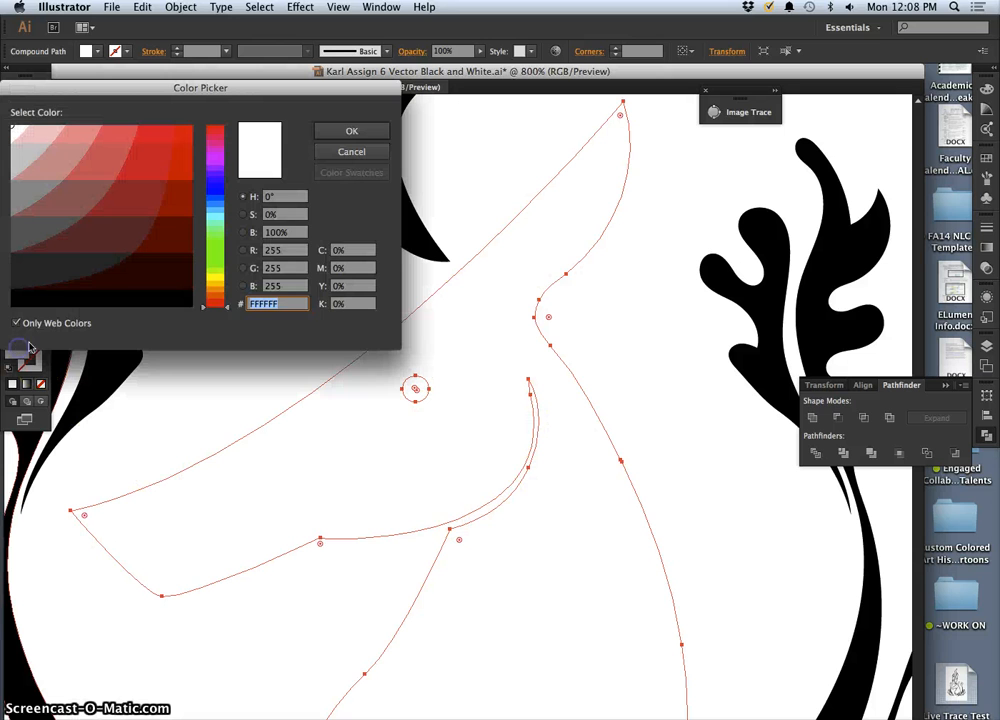
left_click(32, 298)
left_click(351, 131)
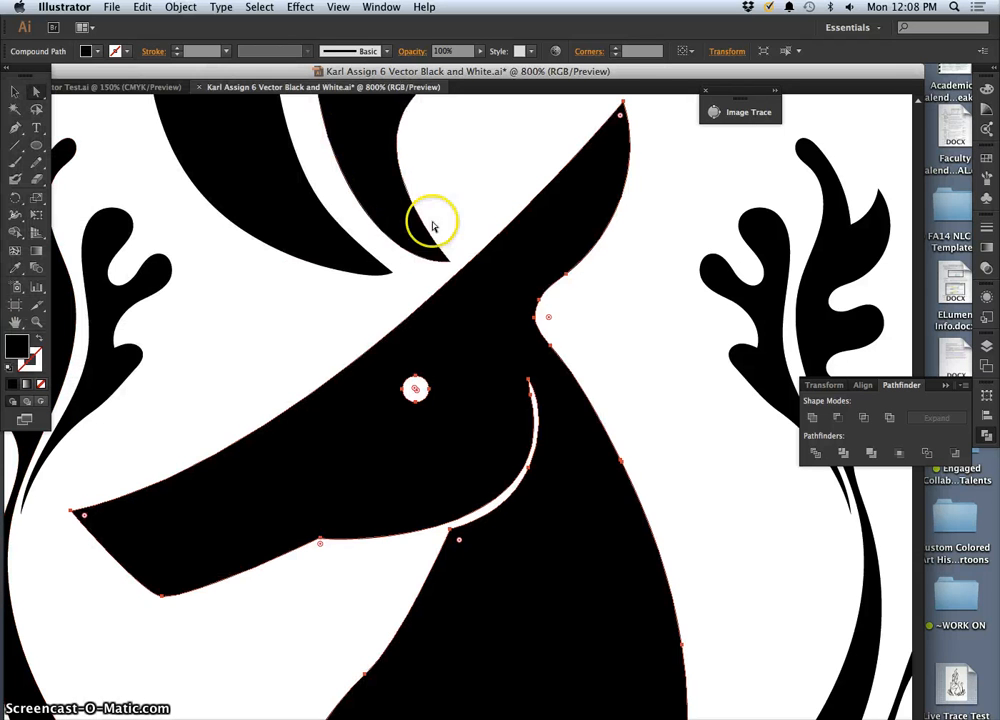
left_click(650, 355)
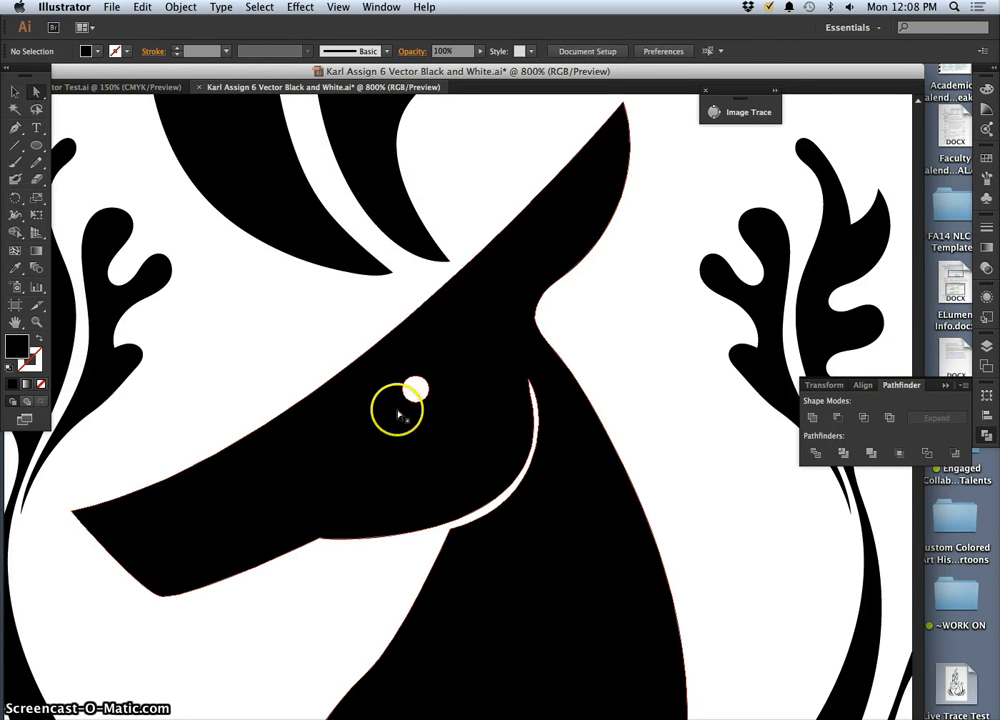
Examine the deer logo with its cut-out eye at reduced and enlarged sizes
key("super+minus")
key("super+minus")
key("super+minus")
key("super+minus")
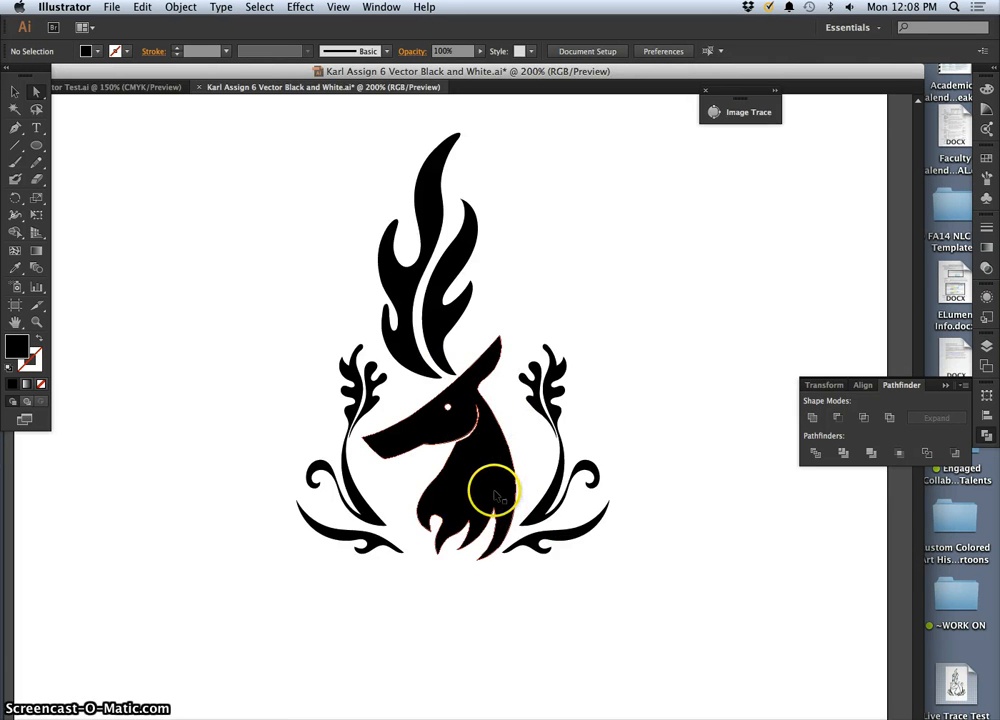
key("super+minus")
key("super+minus")
key("super+minus")
key("super+minus")
key("super+equal")
key("super+equal")
key("super+equal")
key("super+equal")
key("super+equal")
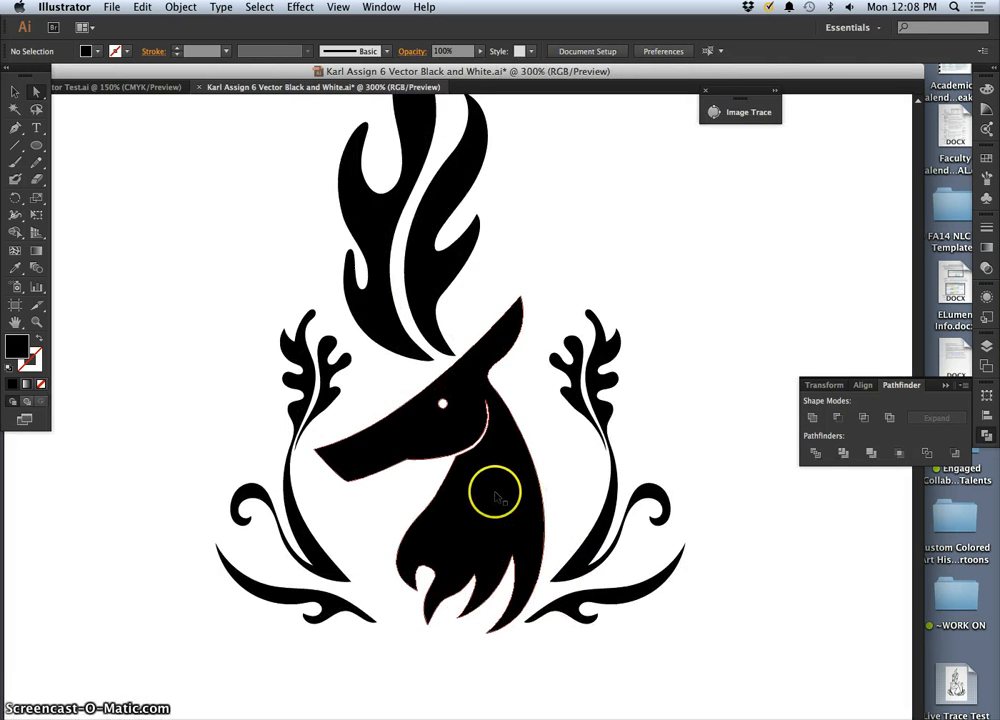
key("super+equal")
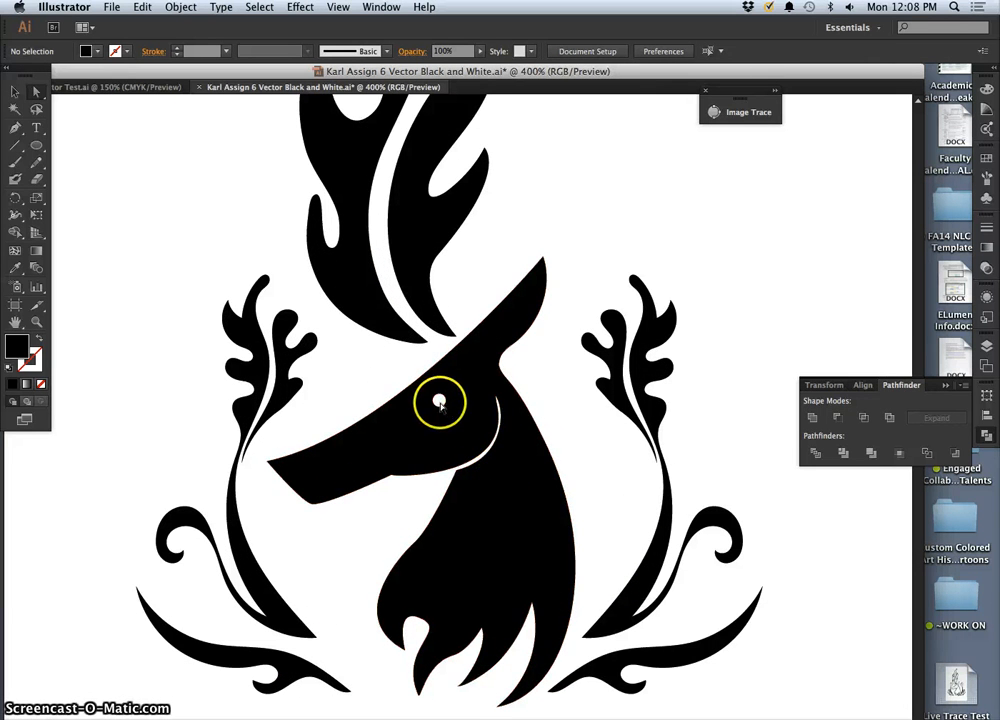
Undo the black fill and the Exclude operation, then deselect the eye circle
left_click(460, 433)
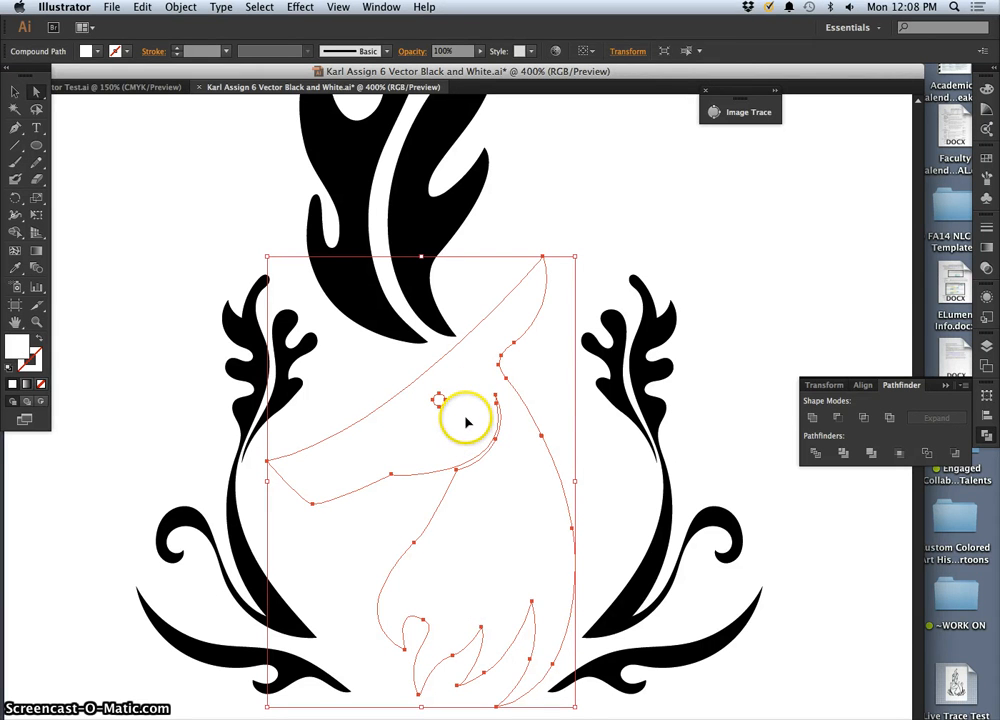
key("super+z")
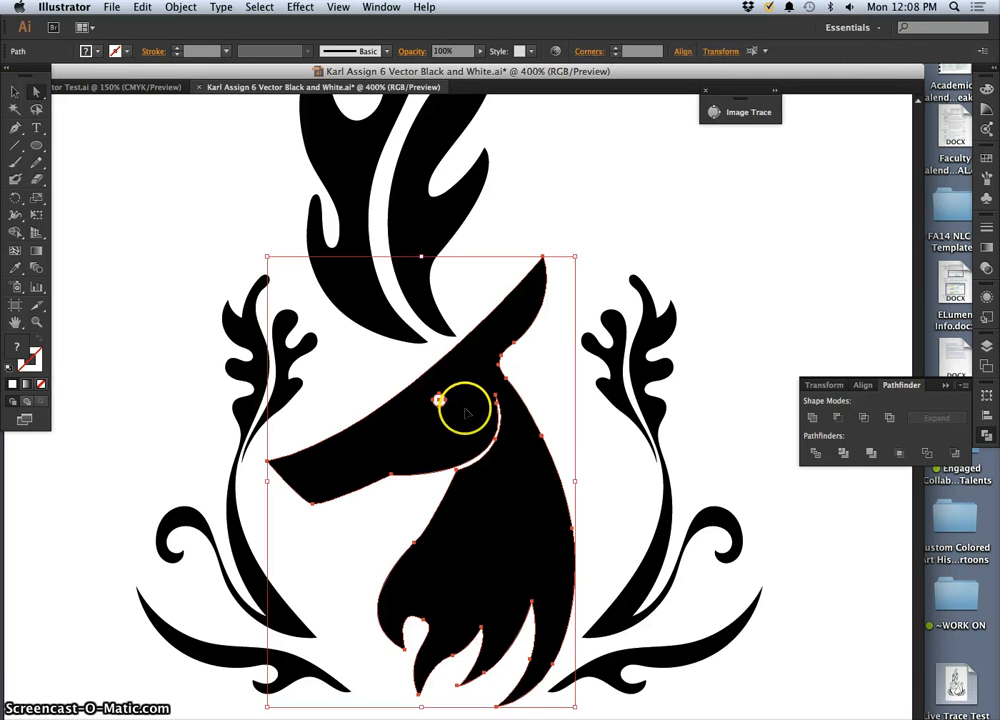
key("super+z")
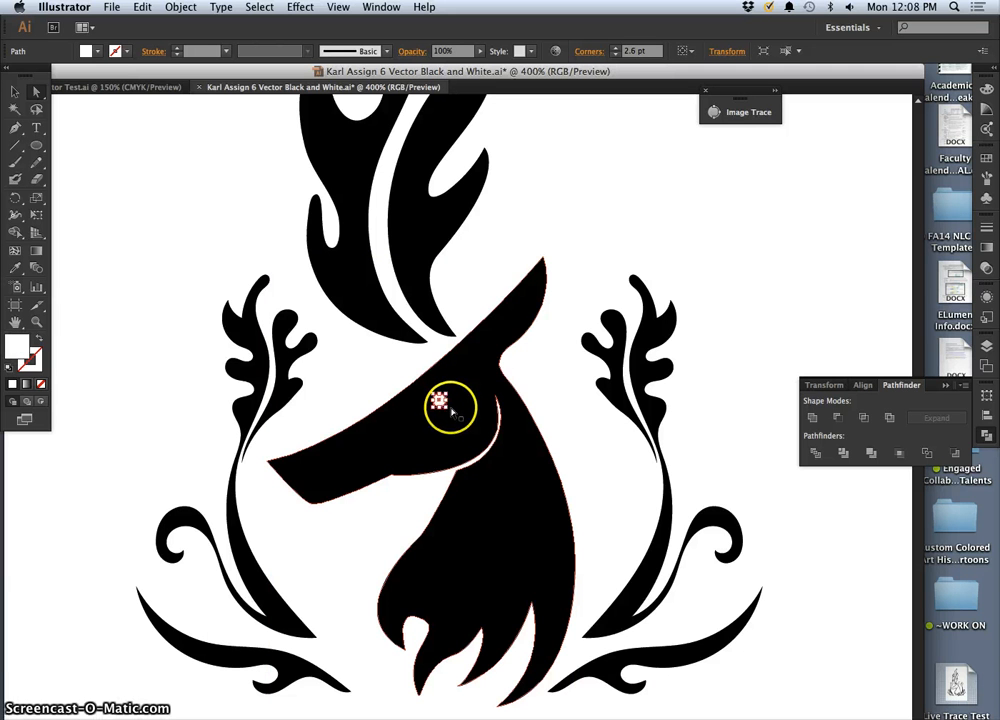
left_click(541, 365)
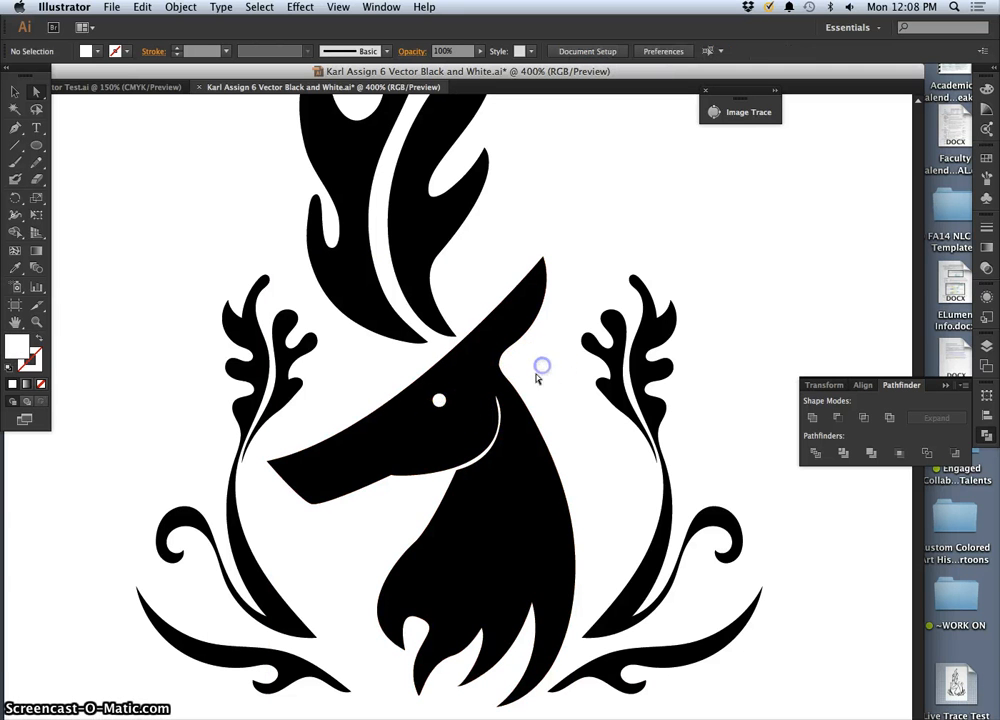
Enlarge the white eye circle proportionally to about 7.9 pt in diameter and deselect it
left_click(440, 401)
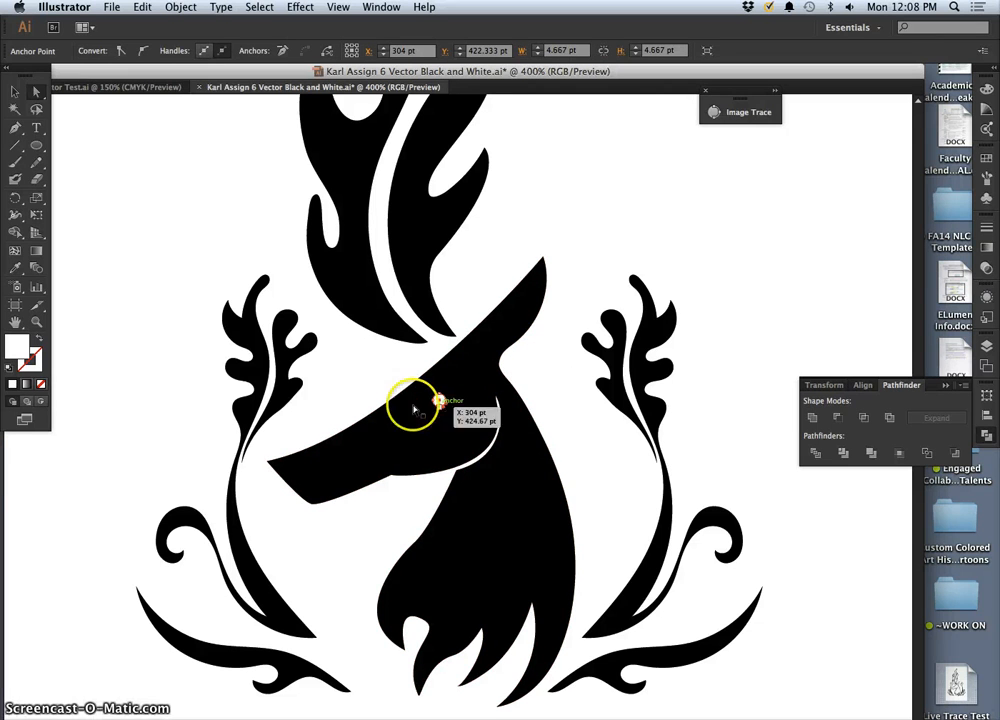
left_click(16, 96)
left_click(441, 405)
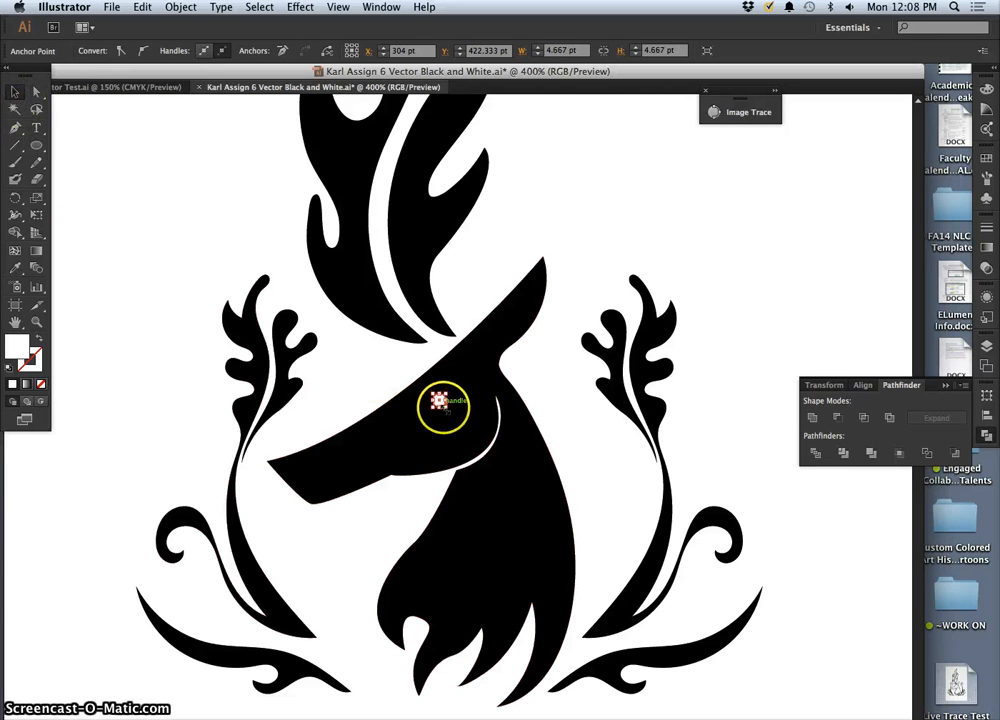
left_click_drag(447, 413, 453, 419)
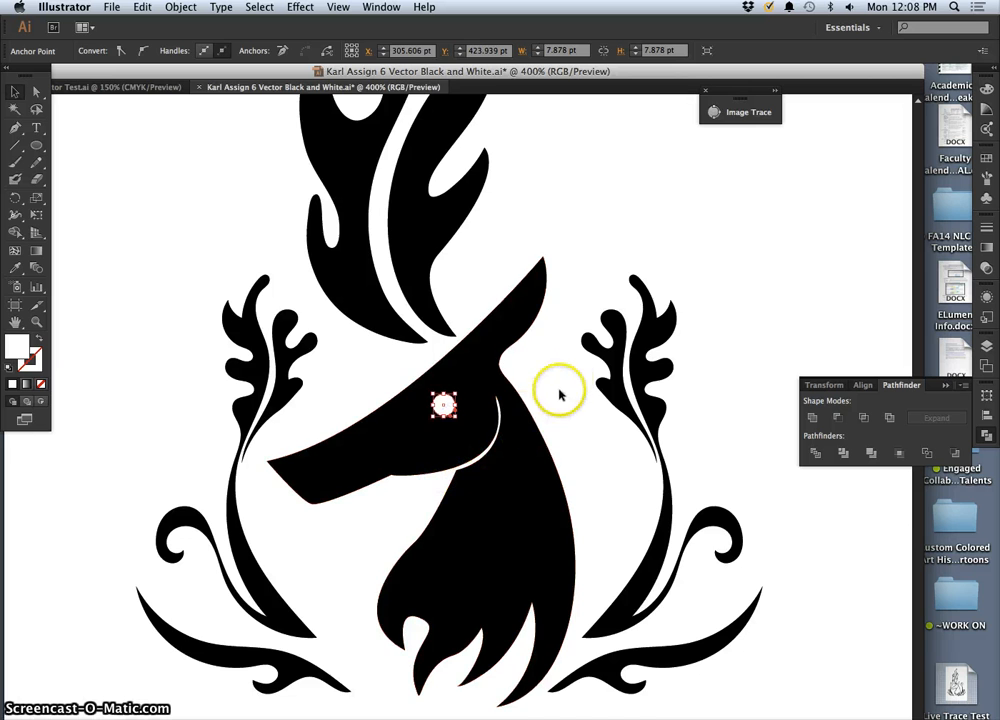
left_click(566, 384)
Check how the enlarged eye reads in the deer logo at full-page, very small and close-up sizes
key("super+minus")
key("super+minus")
key("super+minus")
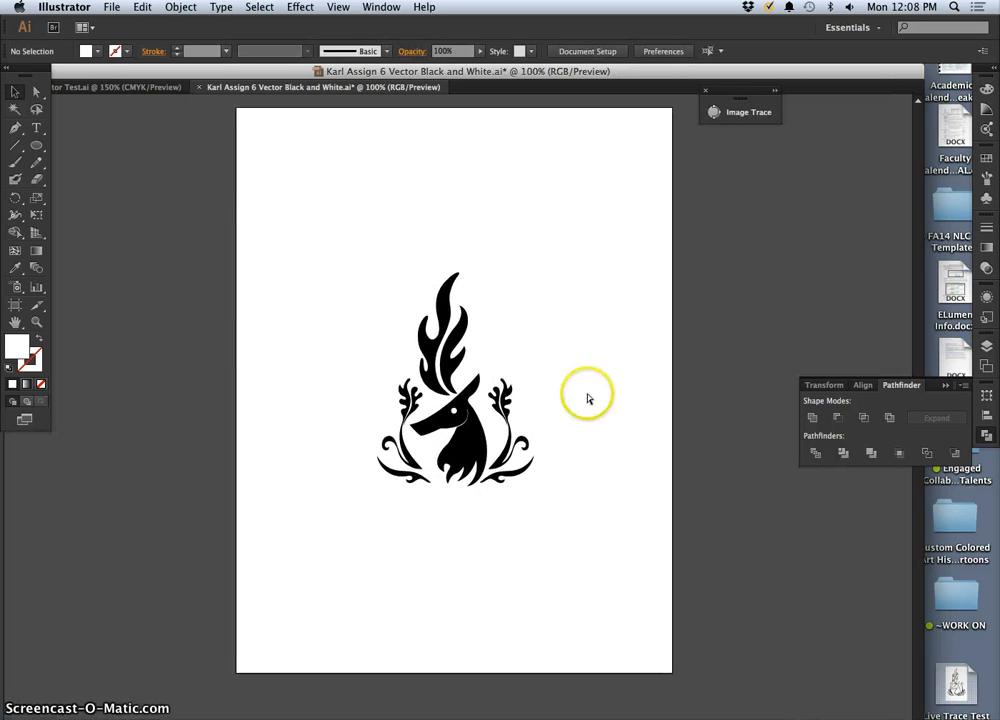
key("super+plus")
key("super+plus")
key("super+plus")
key("super+plus")
key("super+plus")
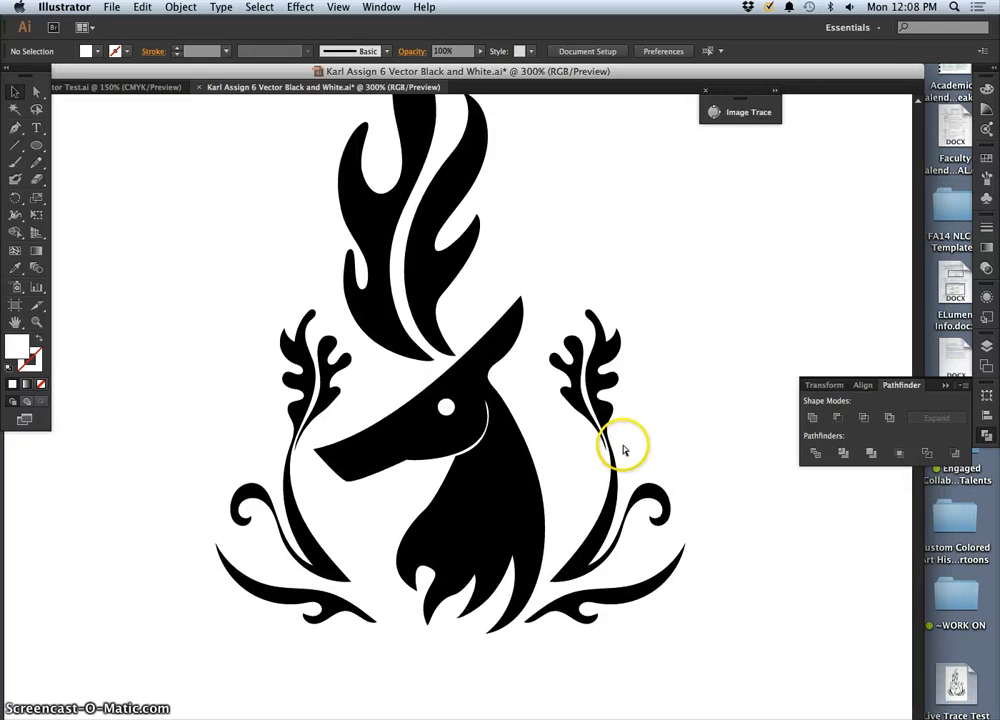
key("super+minus")
key("super+minus")
key("super+minus")
key("super+minus")
key("super+minus")
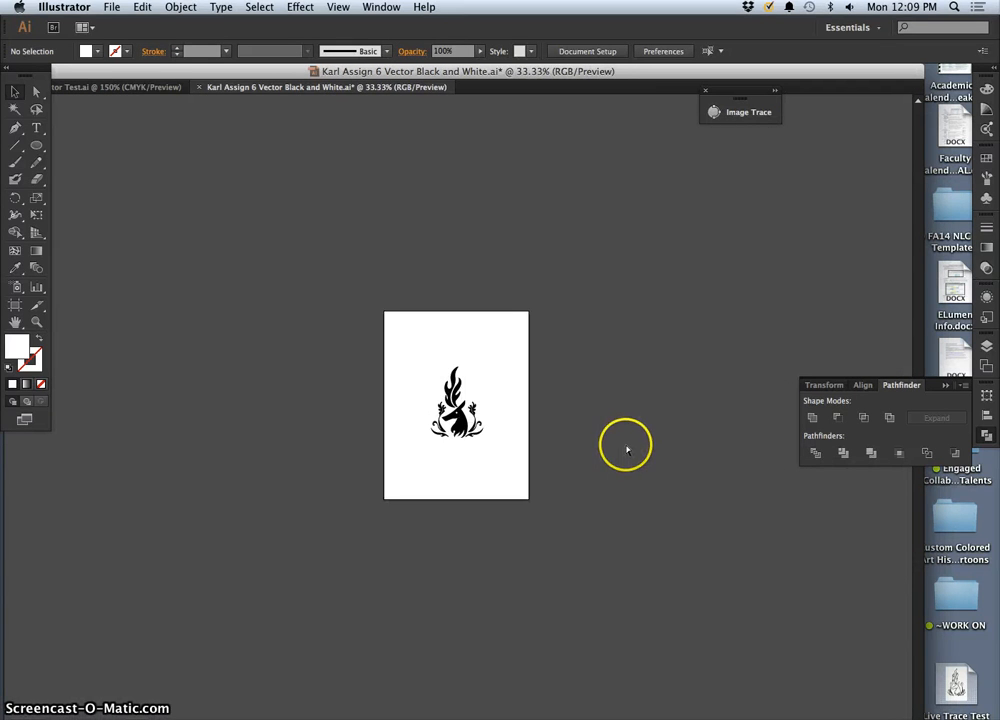
key("super+plus")
key("super+plus")
key("super+plus")
key("super+plus")
key("super+plus")
key("super+plus")
key("super+plus")
key("super+plus")
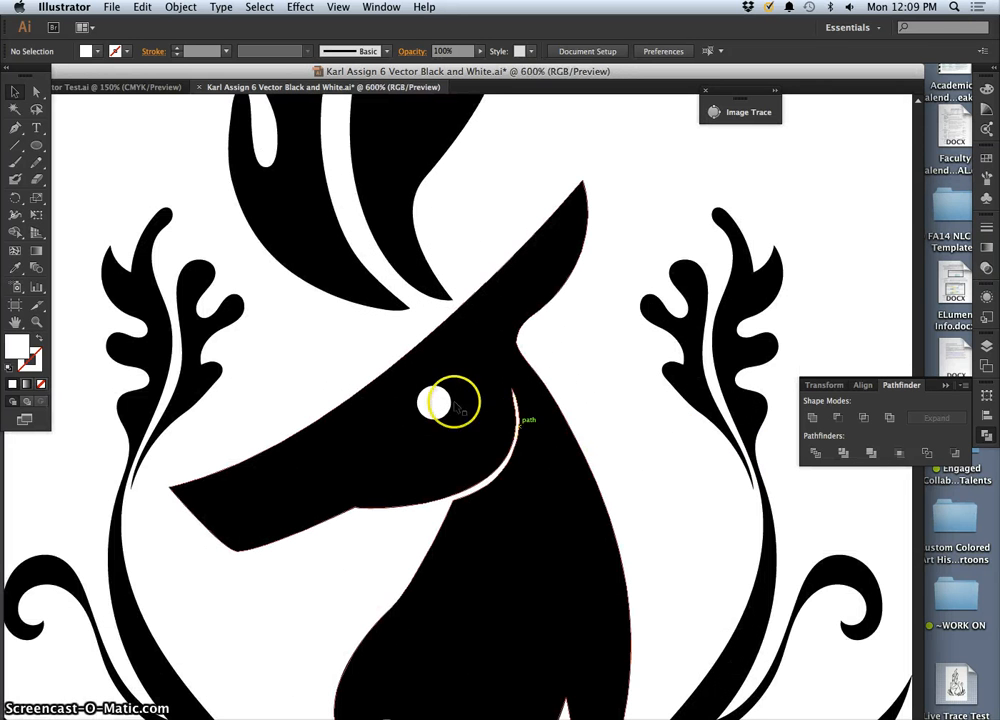
Move the white eye circle slightly higher on the deer's head and deselect it
left_click_drag(437, 394, 435, 384)
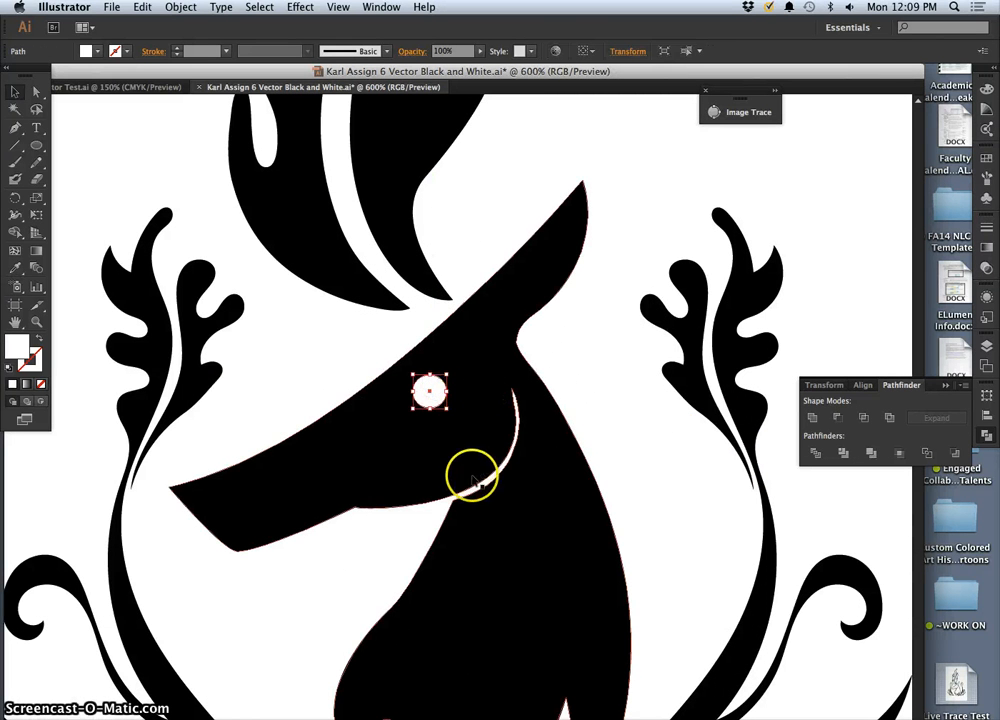
key("super+minus")
key("super+minus")
key("super+minus")
key("super+minus")
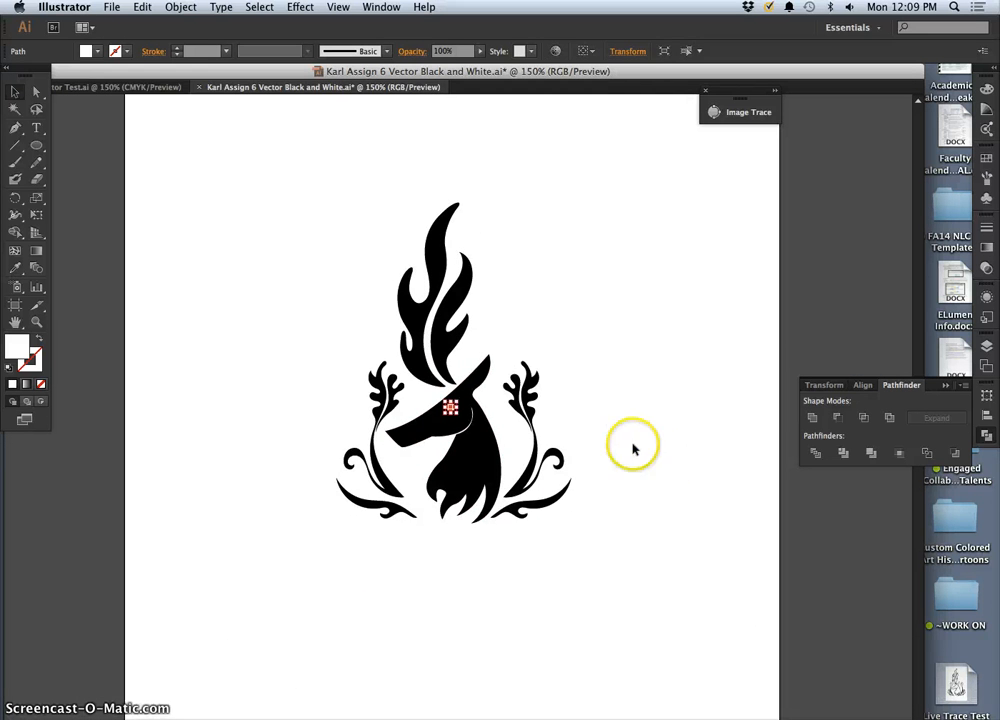
left_click(634, 444)
Review the repositioned eye and the balance of the whole logo at small and large sizes
key("super+minus")
key("super+minus")
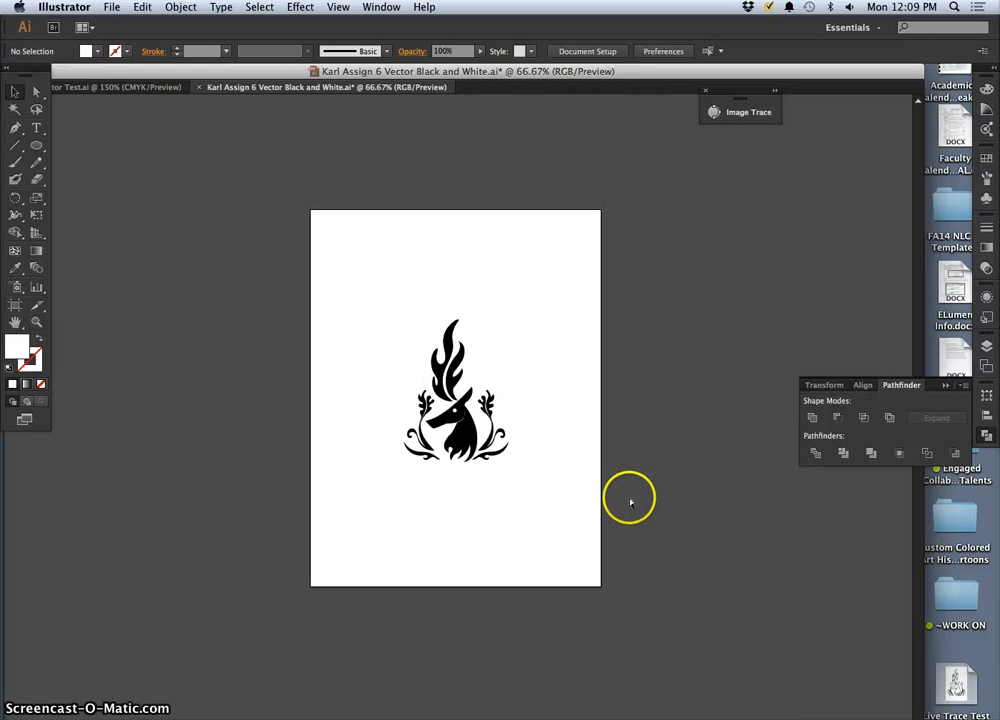
key("super+minus")
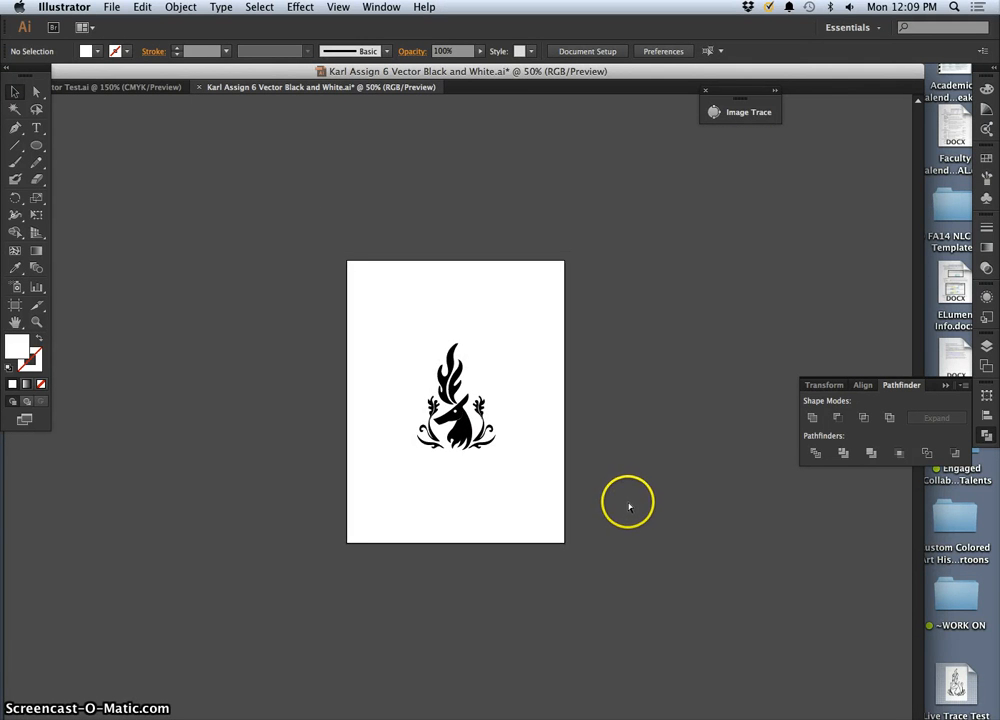
key("super+equal")
key("super+equal")
key("super+equal")
key("super+equal")
key("super+equal")
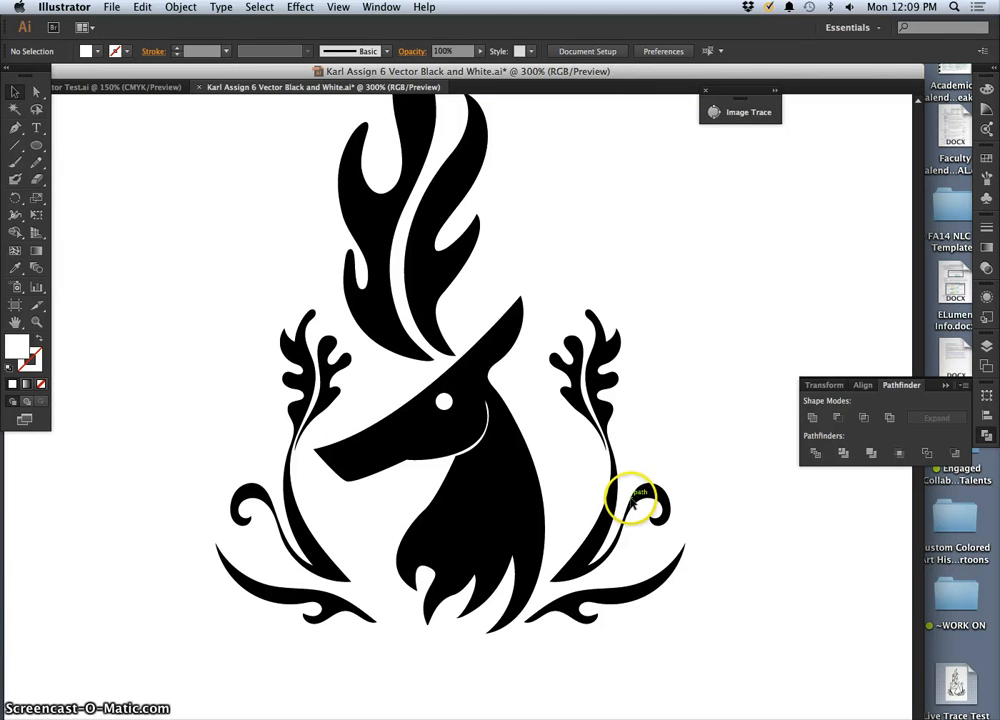
key("super+equal")
key("super+equal")
key("super+equal")
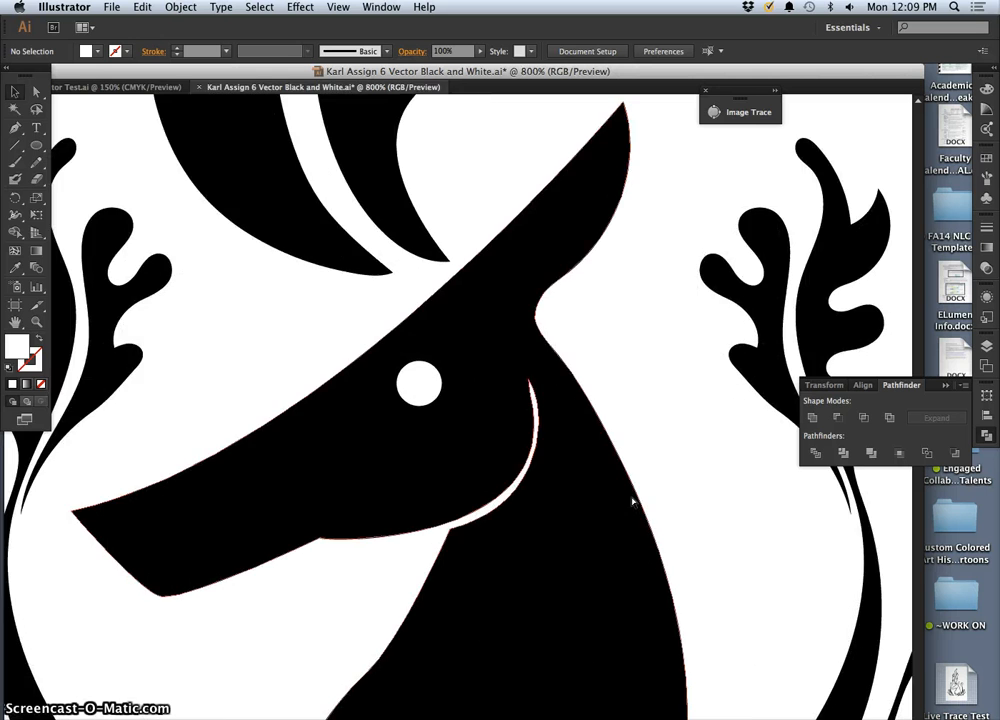
key("super+minus")
key("super+minus")
key("super+minus")
key("super+minus")
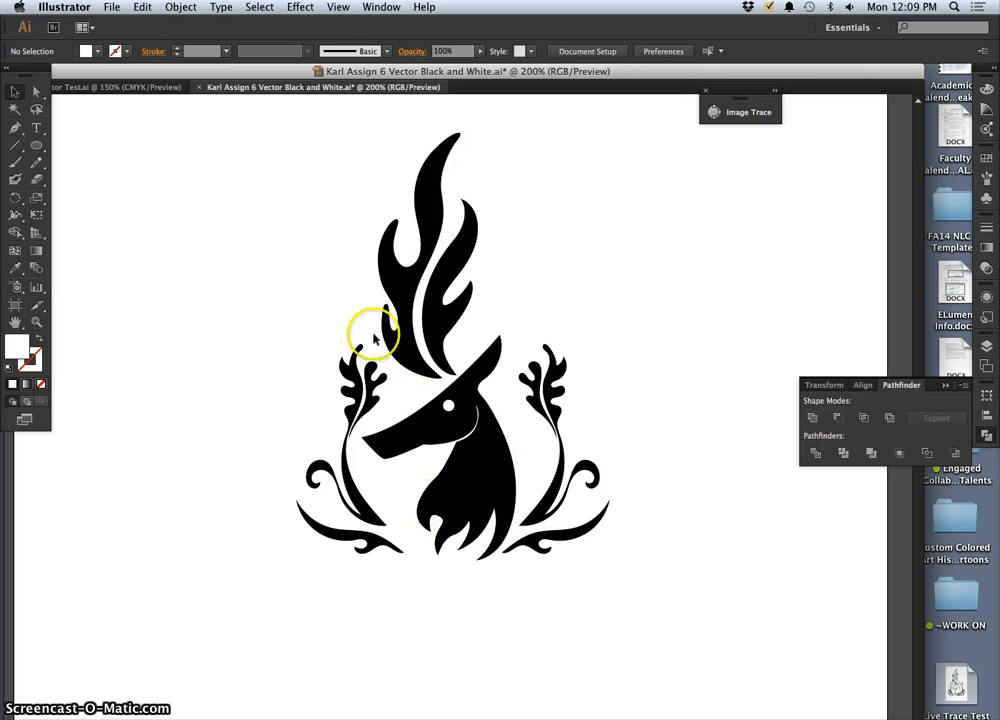
left_click(655, 516)
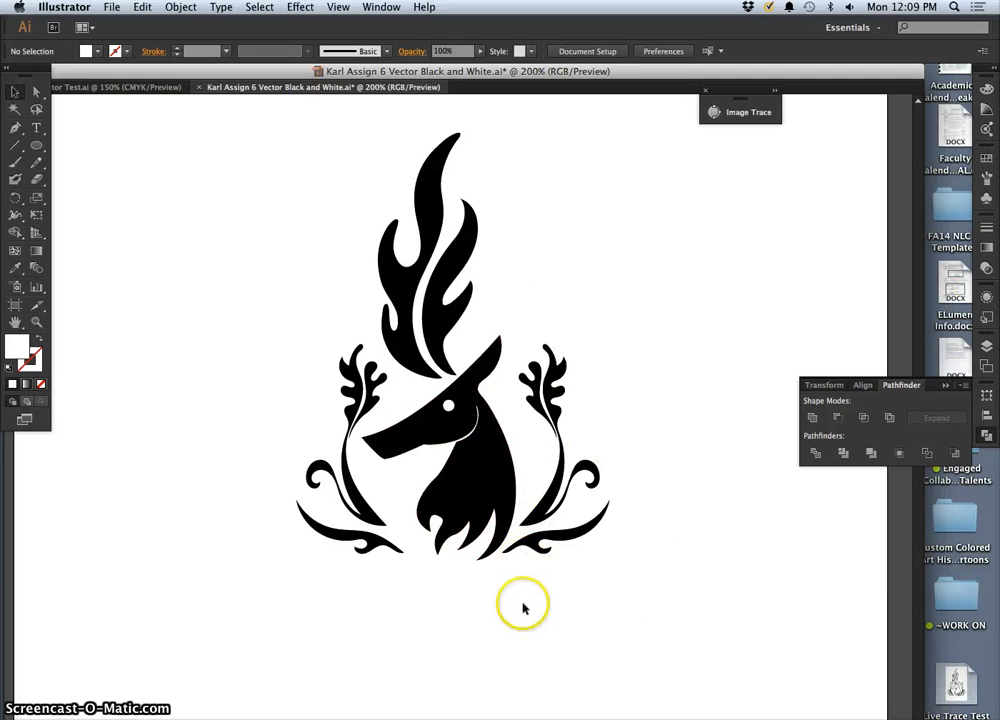
Reshape the deer's forehead line with the Direct Selection tool by adjusting the curve handle between the ear tip and nose
scroll(449, 418, "up", 5)
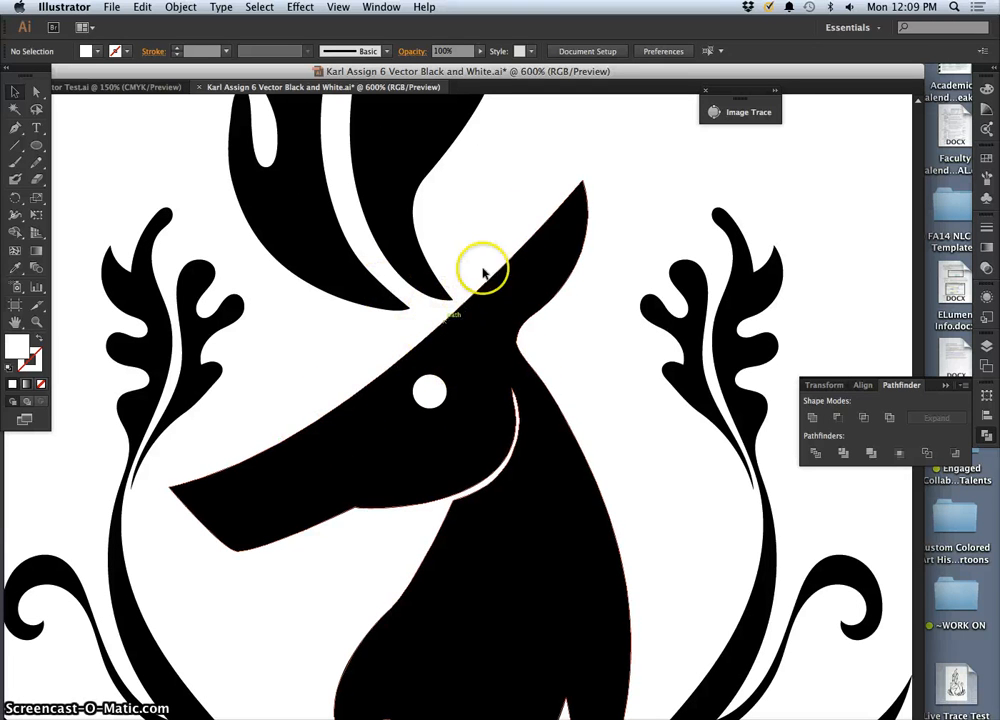
left_click(434, 334)
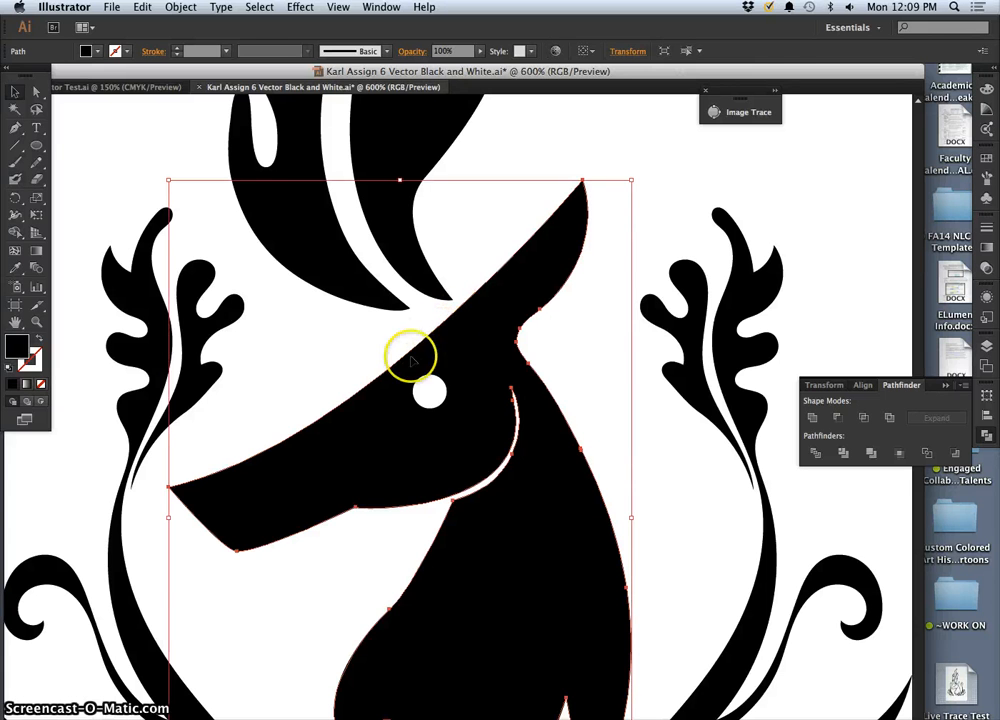
left_click(36, 91)
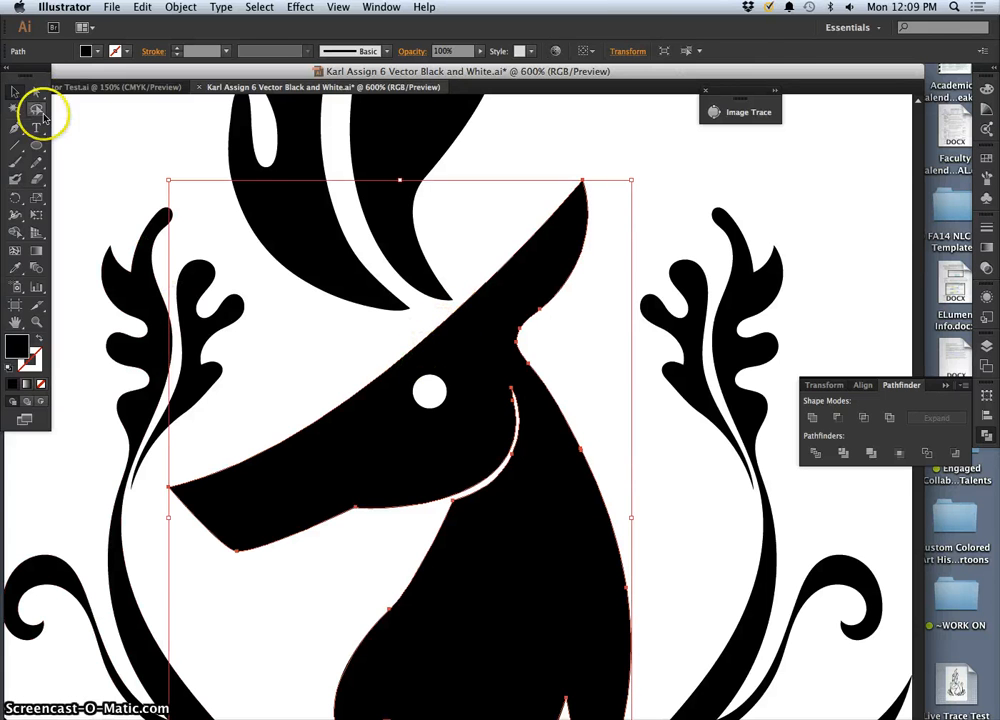
left_click(570, 145)
left_click_drag(585, 167, 585, 187)
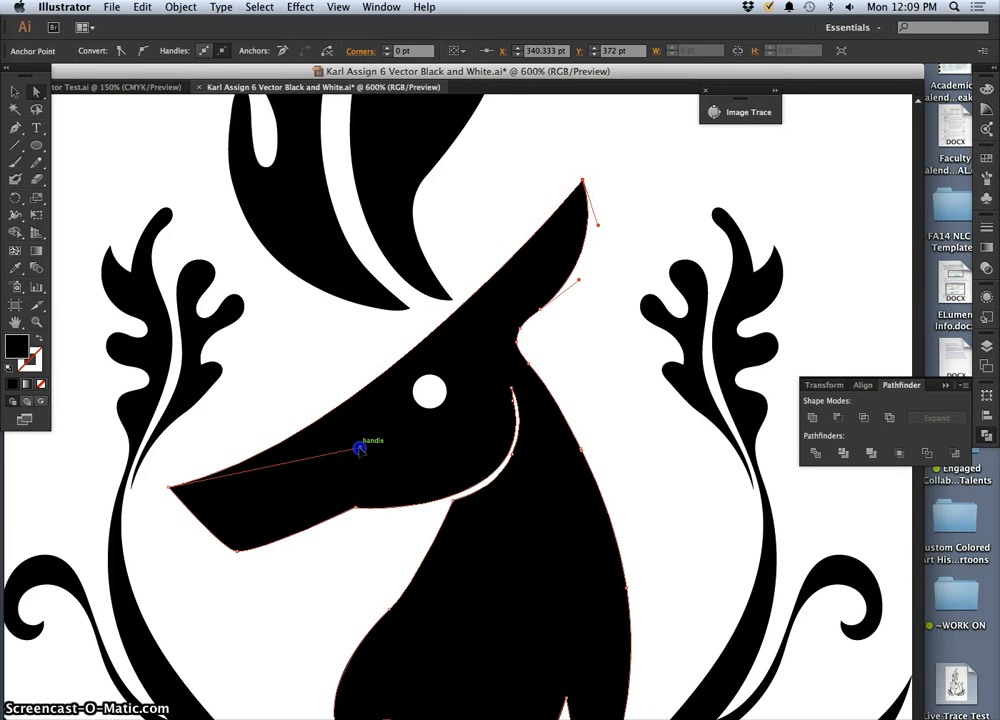
left_click_drag(355, 452, 437, 399)
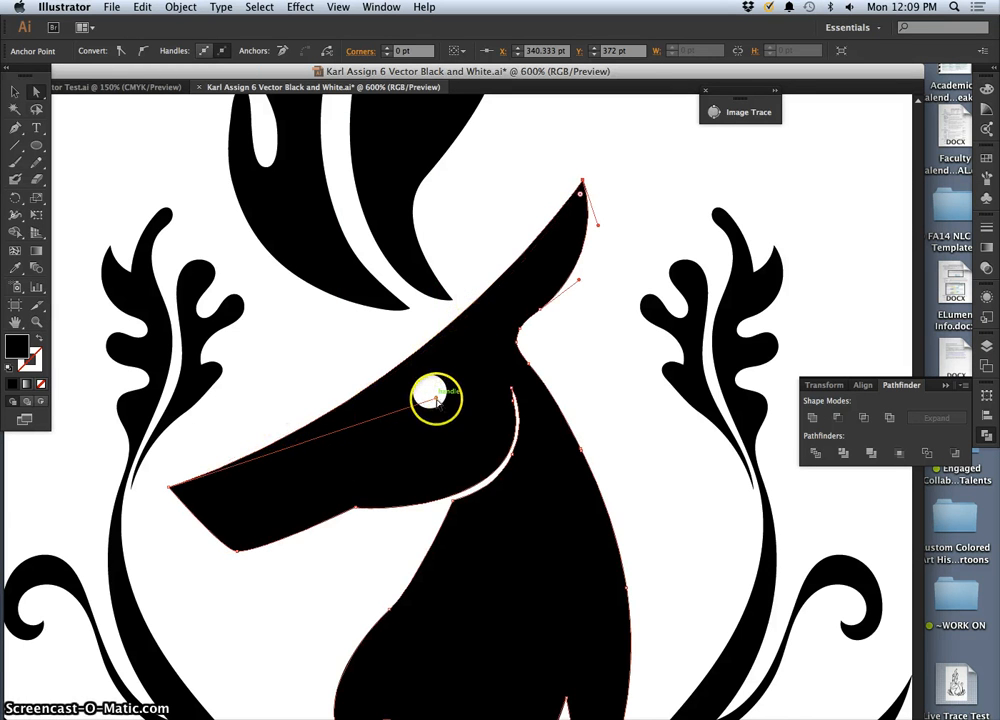
left_click_drag(436, 398, 415, 407)
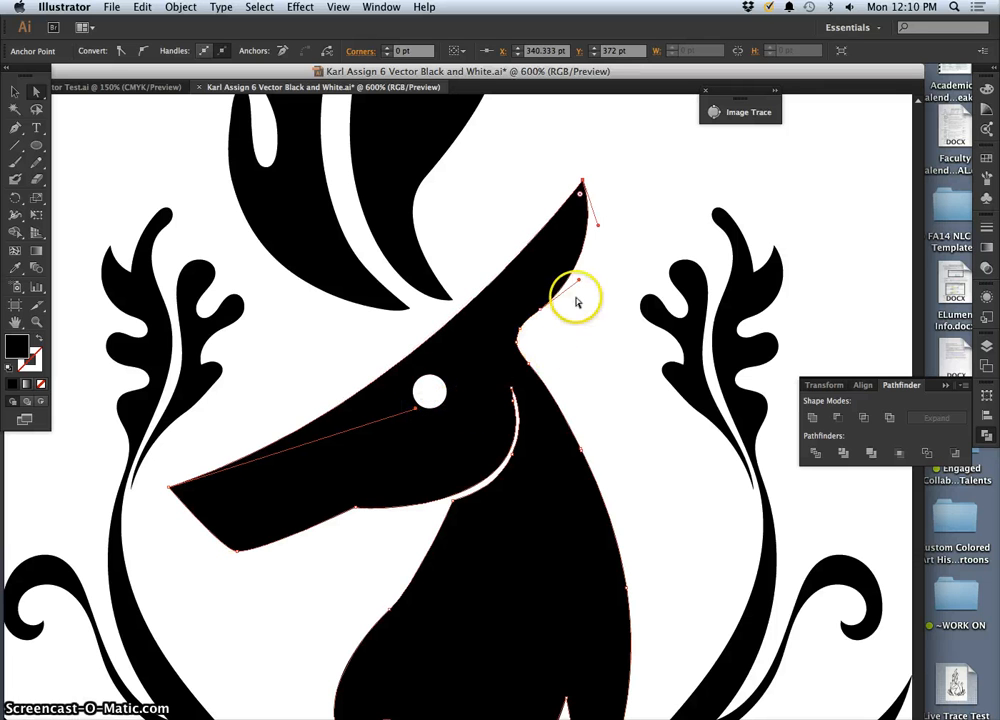
Curve the underside of the ear inward and shift the notch points between ear and neck further into the head
left_click_drag(579, 283, 571, 298)
mouse_move(526, 329)
left_mouse_down()
mouse_move(511, 326)
mouse_move(511, 339)
left_mouse_up()
left_click(525, 349)
left_click(545, 341)
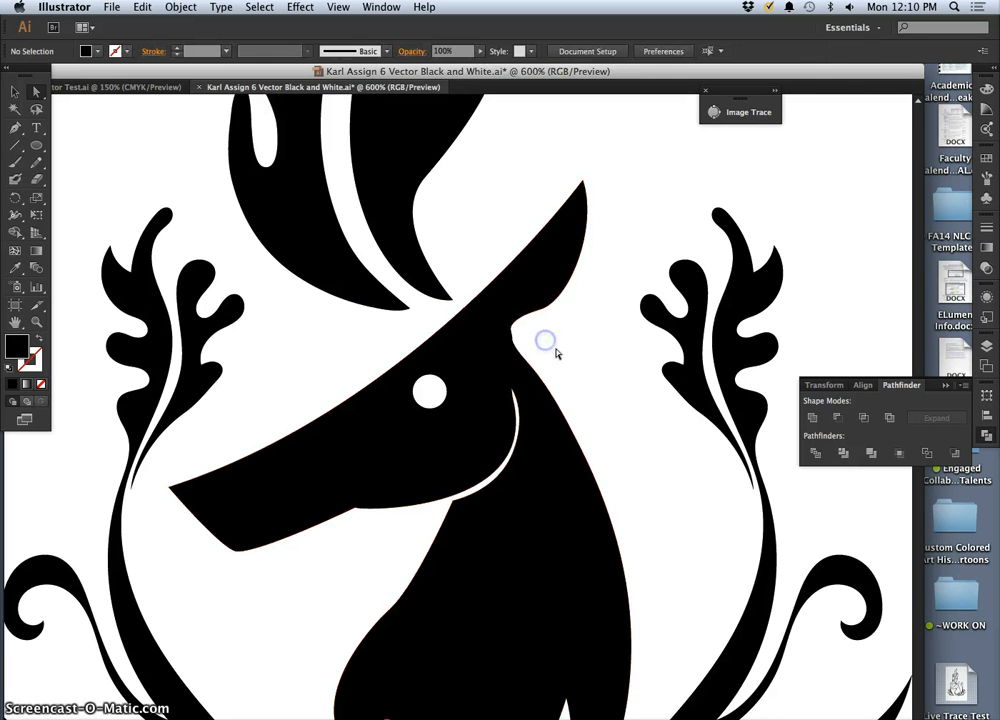
Redraw the notch between the ear and the neck as a smooth rounded curve with the Pencil tool
key("super+equal")
key("super+equal")
key("super+equal")
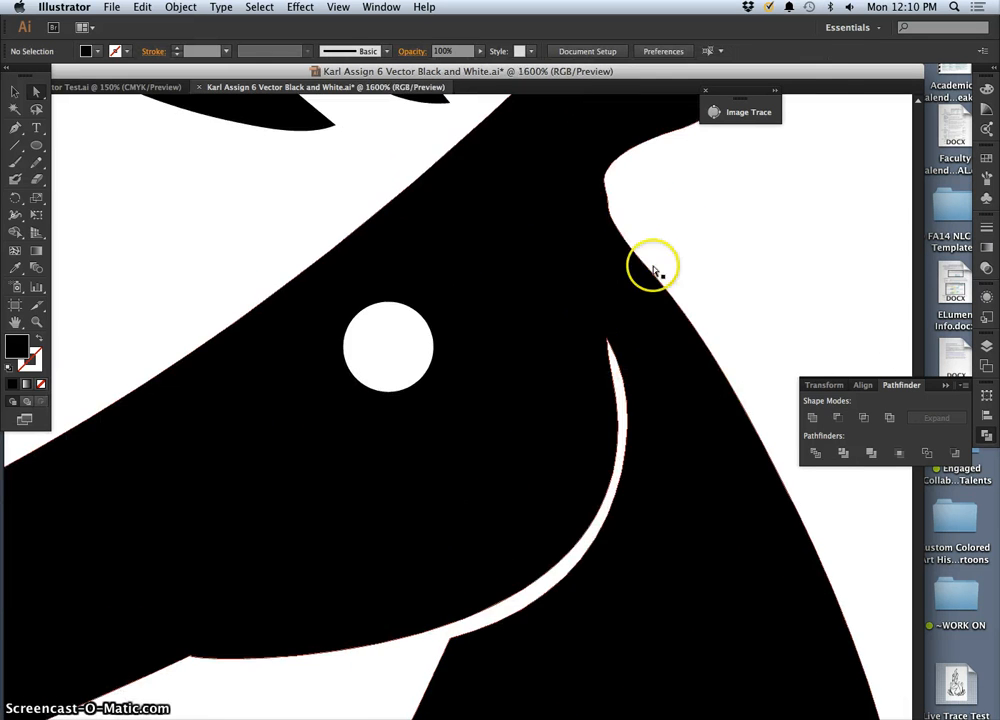
left_click_drag(682, 213, 507, 333)
left_click(484, 257)
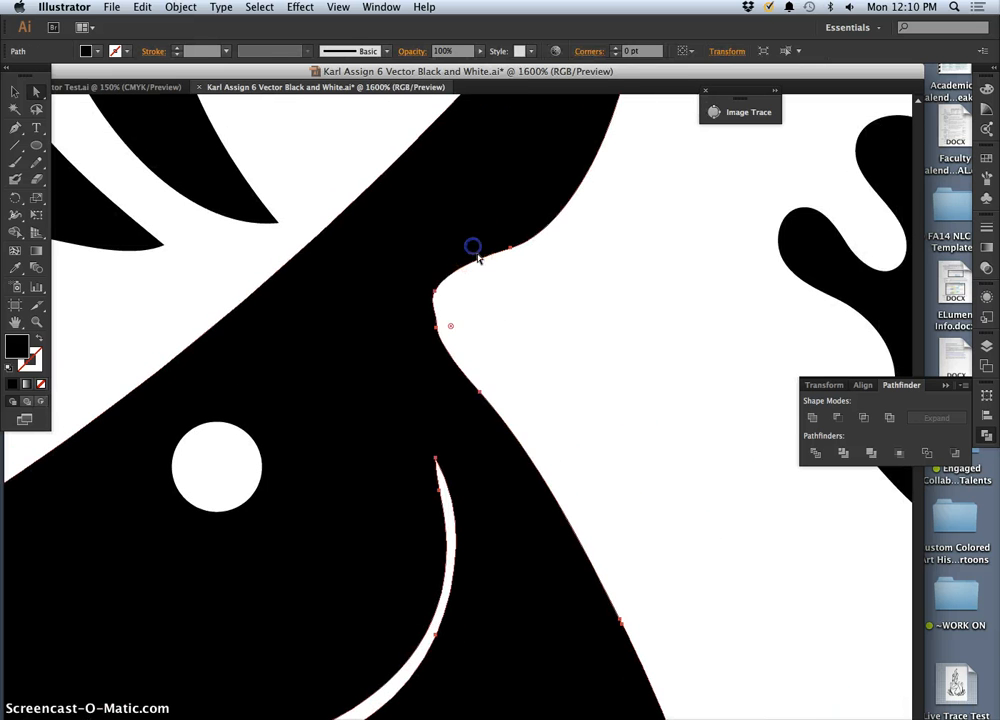
left_click(210, 330)
left_click(36, 161)
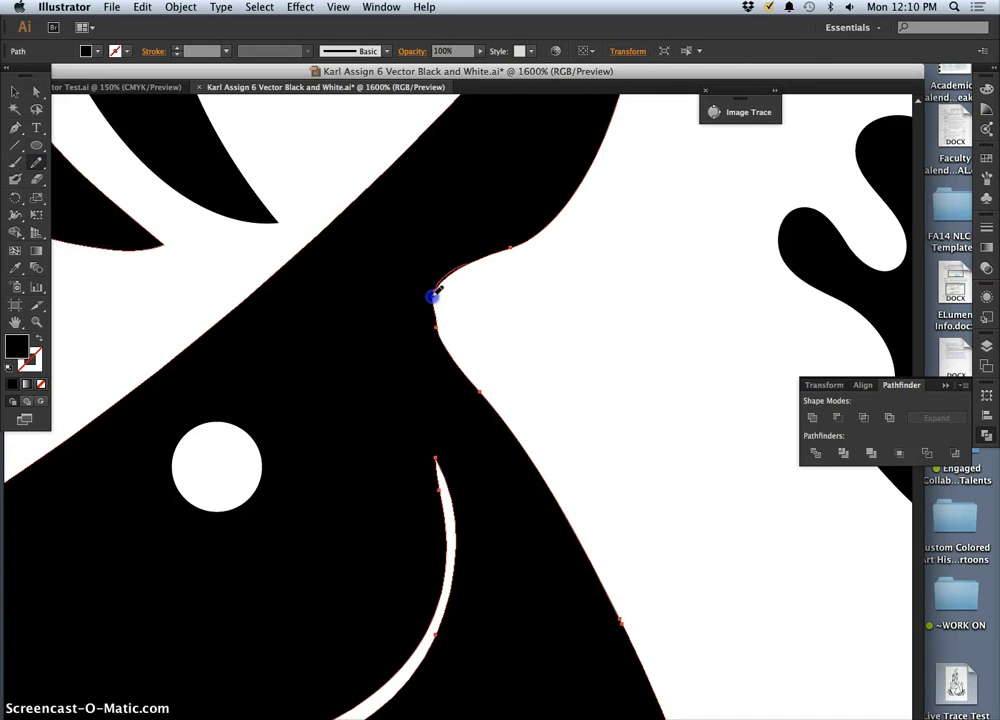
mouse_move(447, 360)
left_mouse_down()
mouse_move(524, 427)
mouse_move(577, 399)
mouse_move(575, 355)
left_mouse_up()
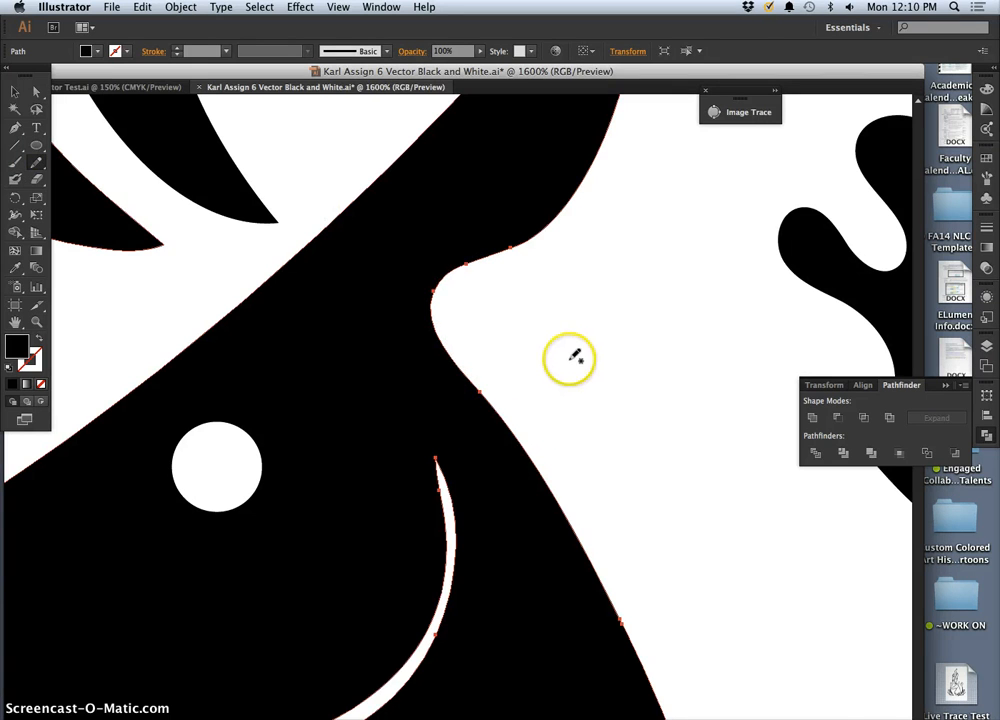
Smooth the corner in the deer's lower jawline with Pencil strokes between chin and throat, and deselect the head
key("super+minus")
key("super+minus")
key("super+minus")
key("super+minus")
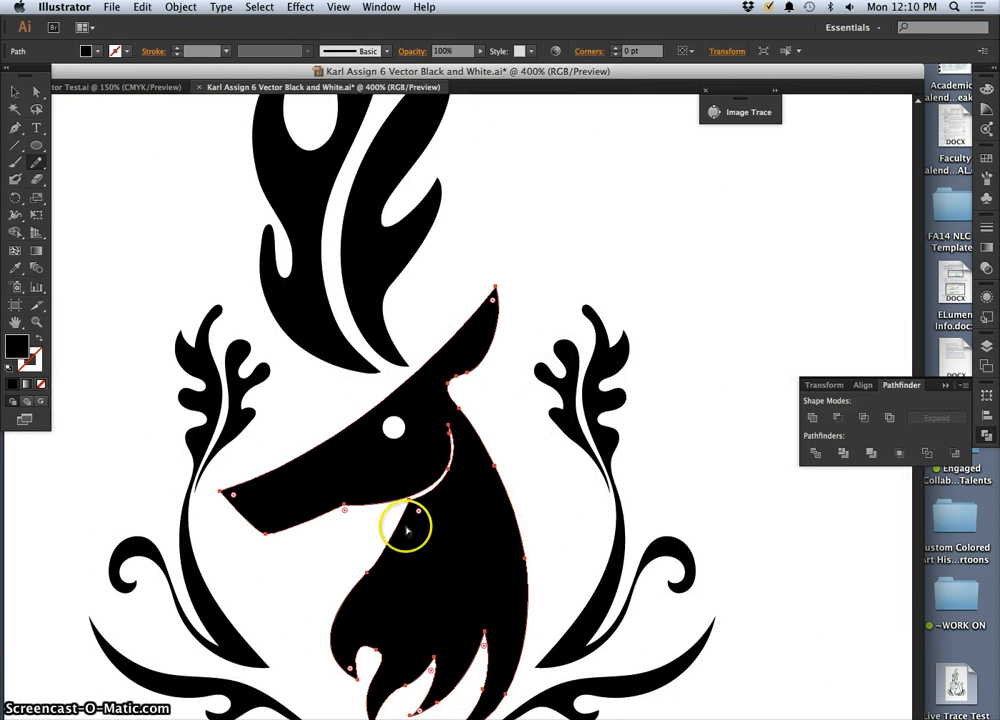
key("super+plus")
key("super+plus")
key("super+plus")
scroll(391, 395, "down", 5)
scroll(391, 395, "left", 4)
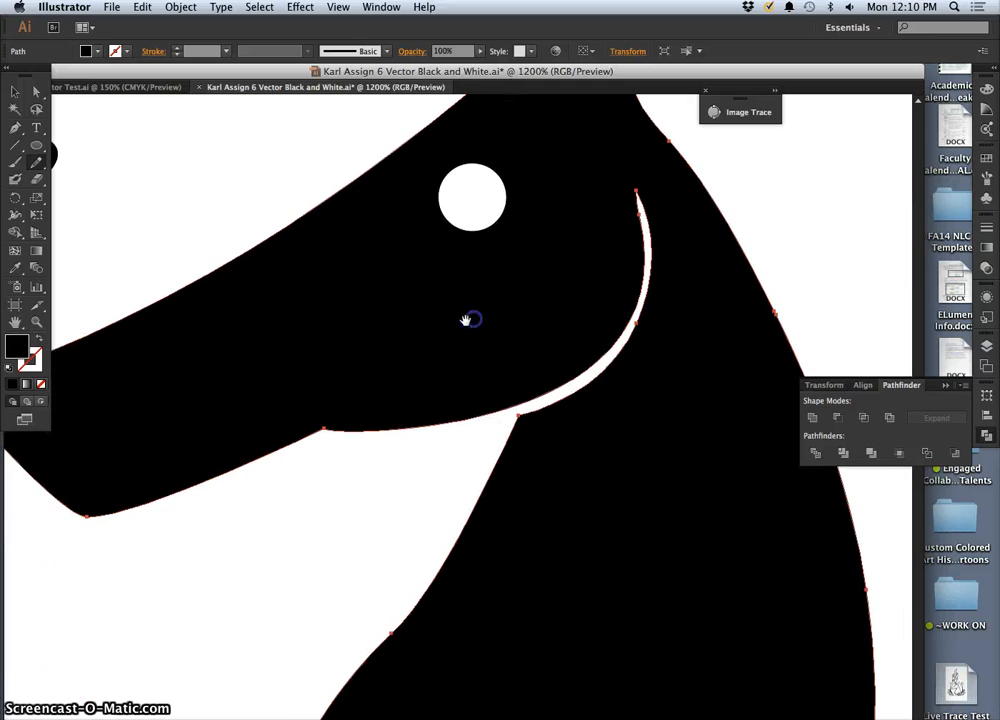
mouse_move(240, 465)
left_mouse_down()
mouse_move(91, 512)
mouse_move(308, 437)
mouse_move(404, 427)
left_mouse_up()
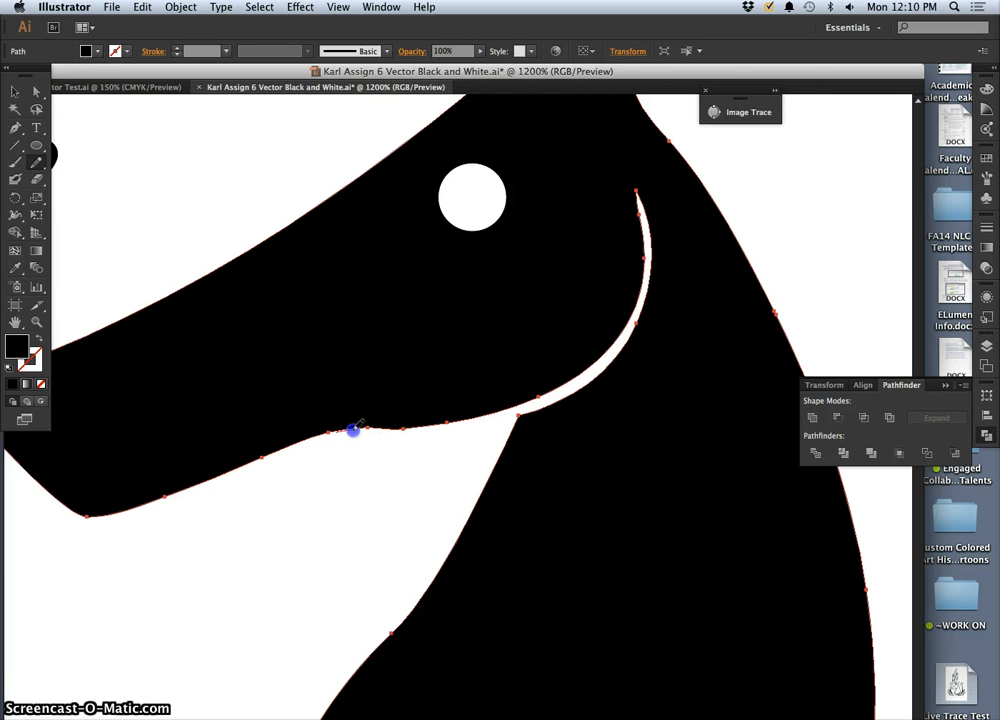
left_click_drag(381, 429, 480, 412)
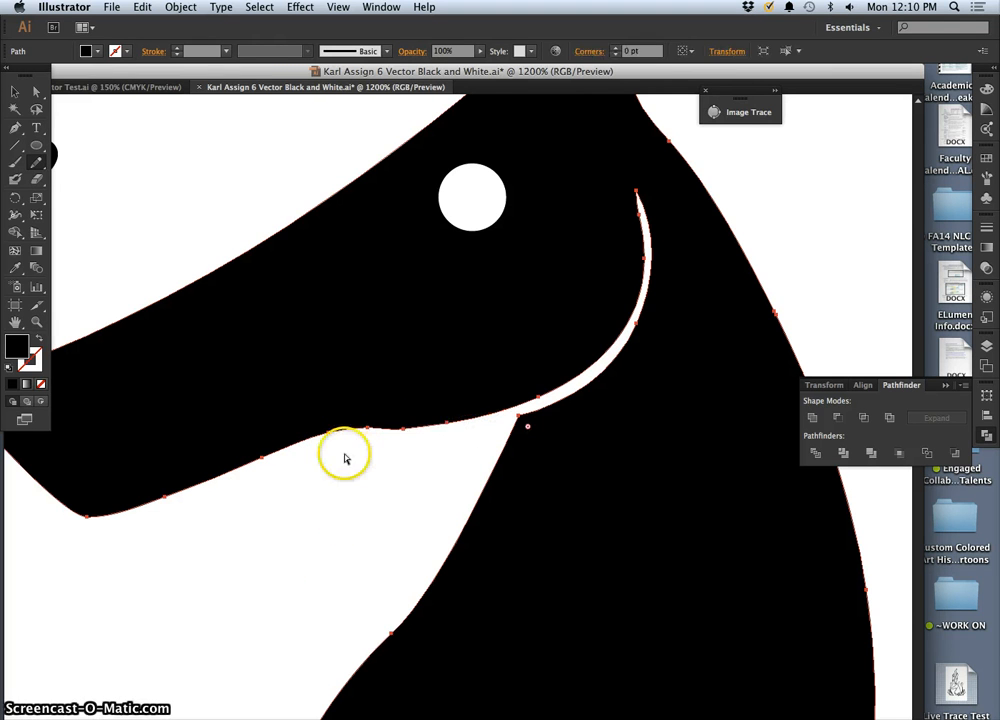
left_click_drag(280, 451, 333, 434)
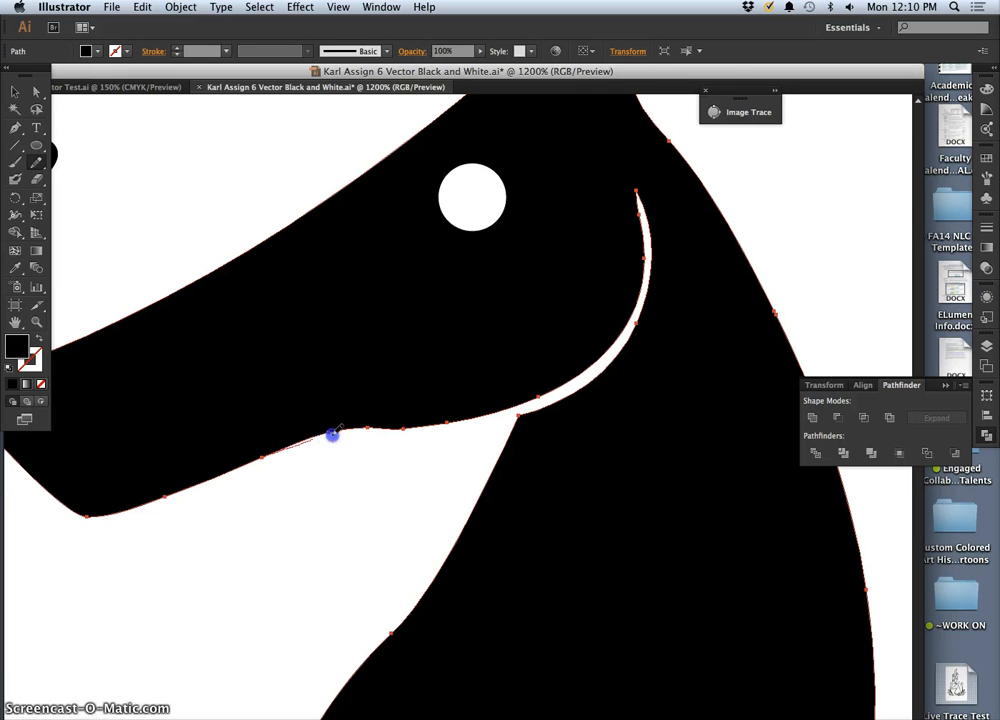
left_click_drag(512, 408, 516, 410)
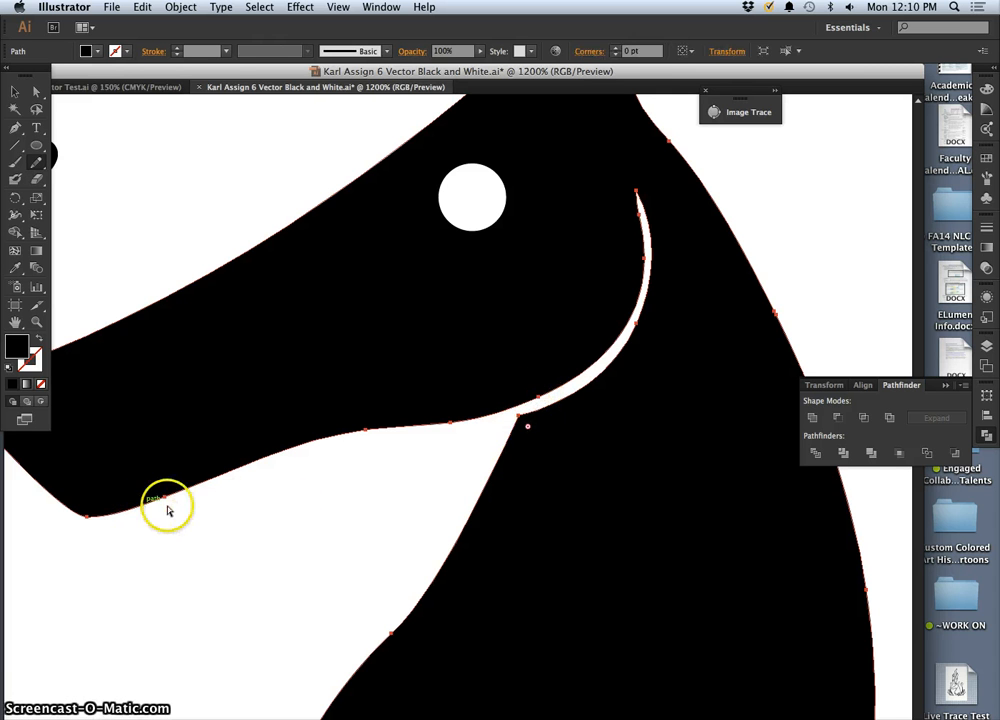
key("super+minus")
key("super+minus")
key("super+minus")
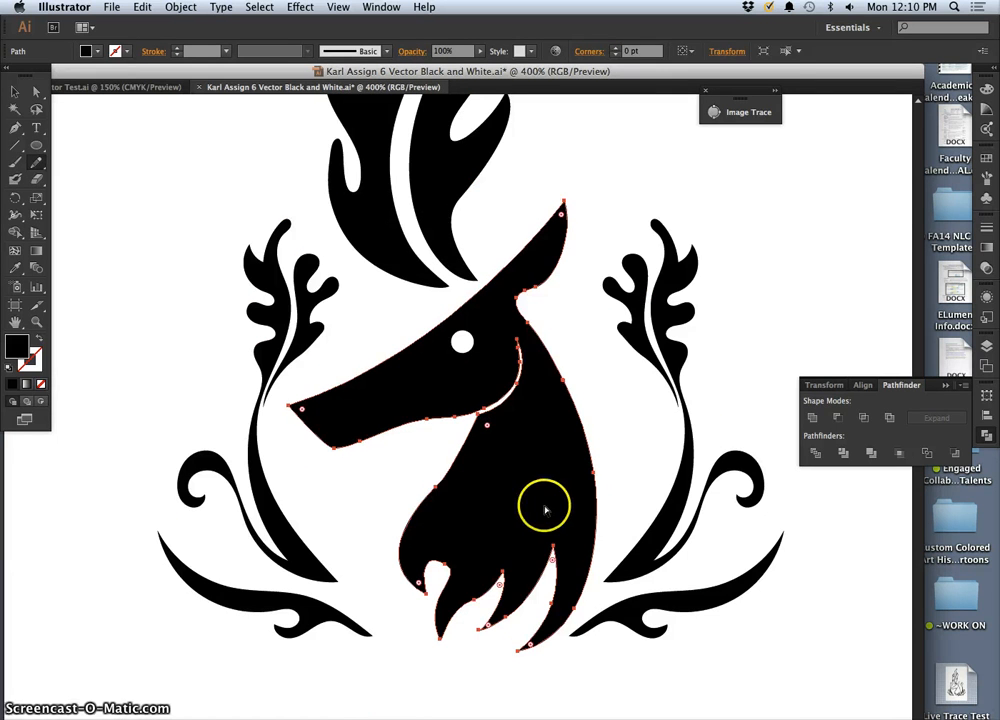
left_click(630, 413, "super")
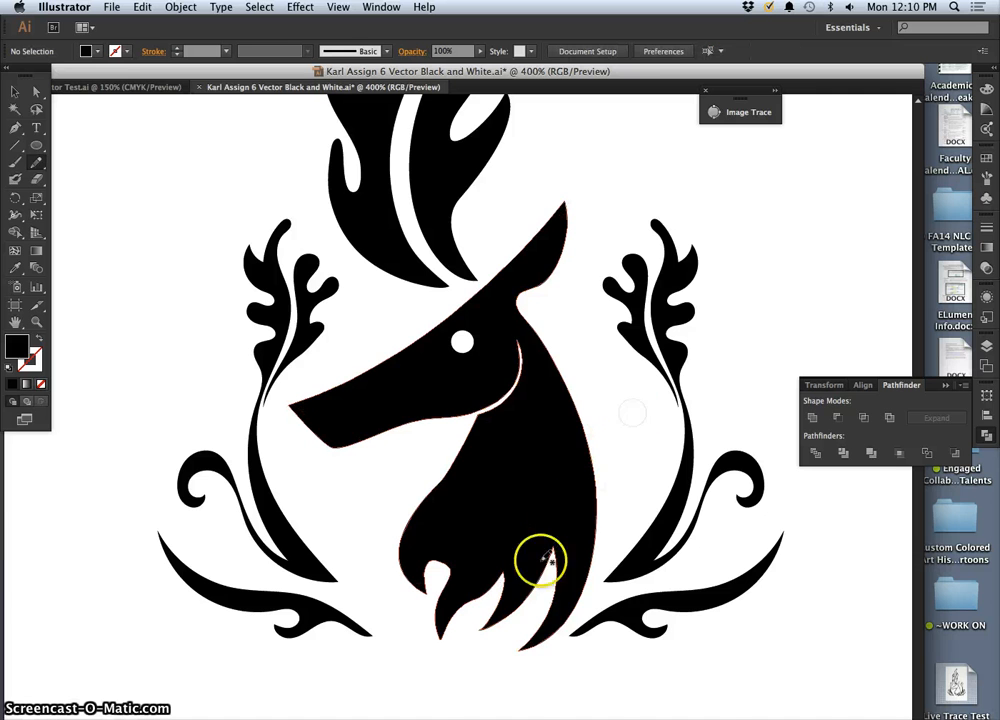
Examine the smoothed jaw and ear notch in the whole logo at small and close-up sizes
key("super+plus")
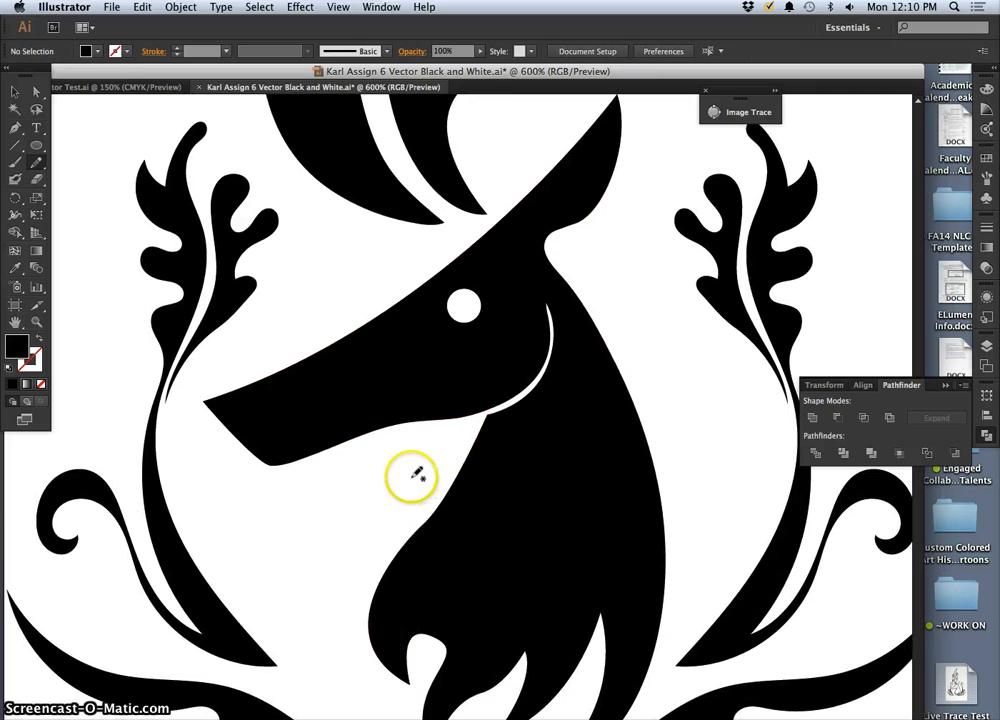
key("super+minus")
key("super+minus")
key("super+minus")
key("super+minus")
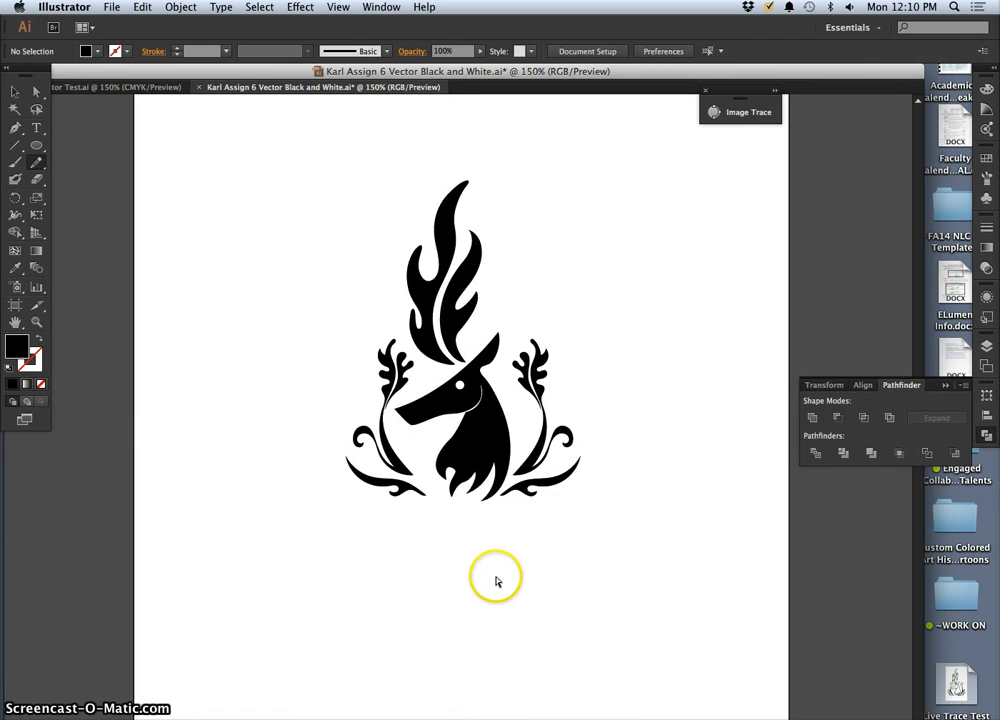
key("super+plus")
key("super+plus")
key("super+plus")
key("super+plus")
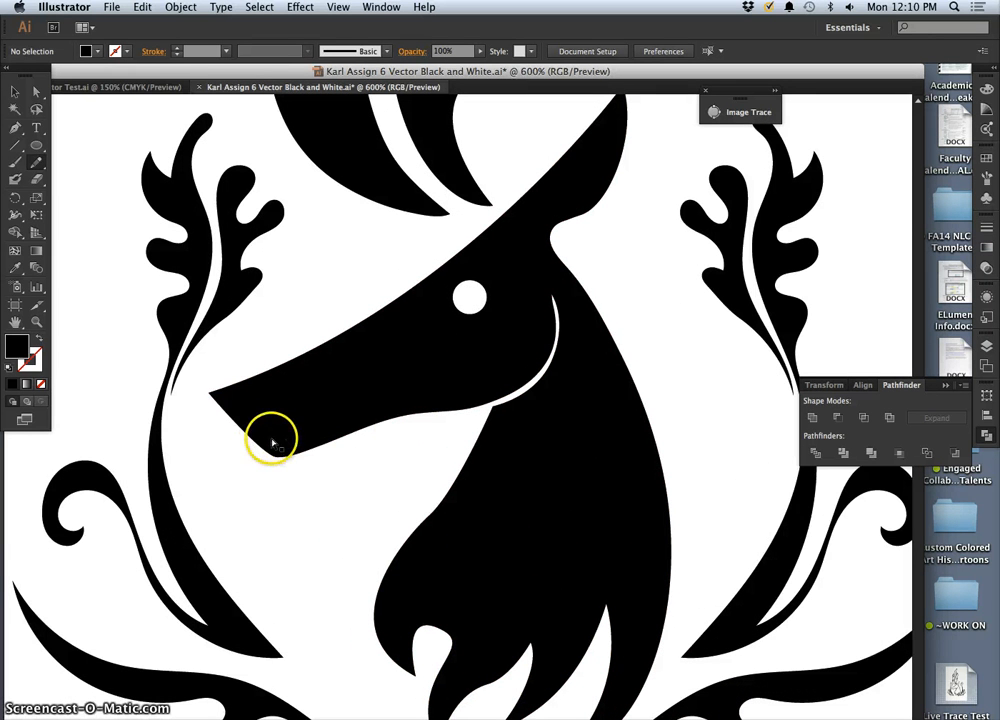
Draw a small mouth notch into the lower front of the deer's muzzle with the Pencil tool and deselect it
left_click(272, 443, "super")
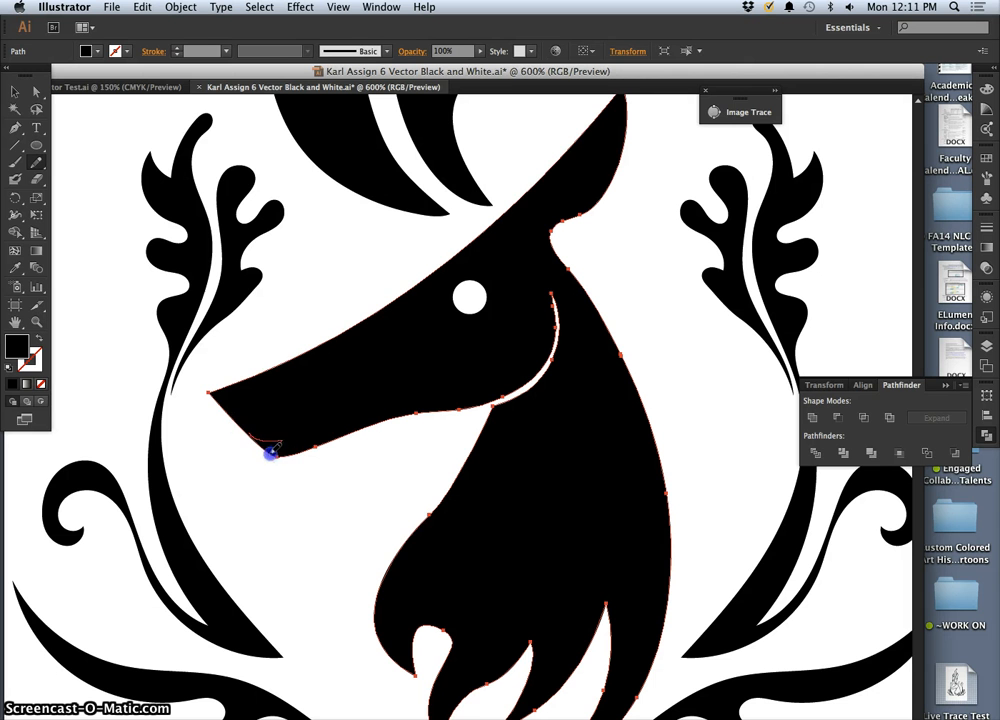
left_click_drag(275, 455, 277, 452)
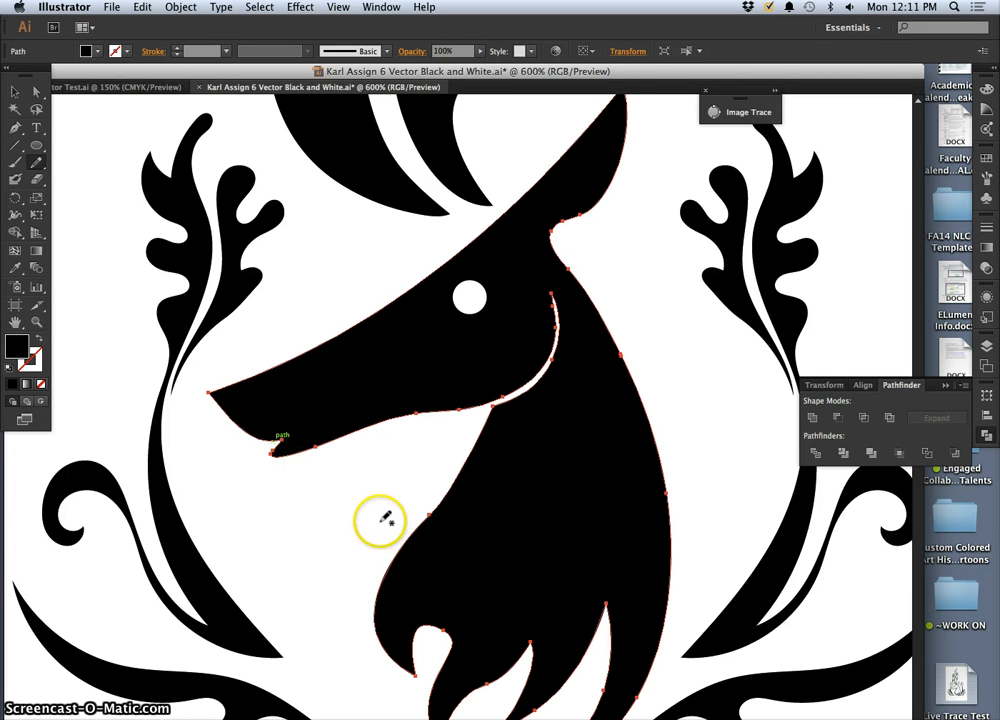
left_click(372, 511, "super")
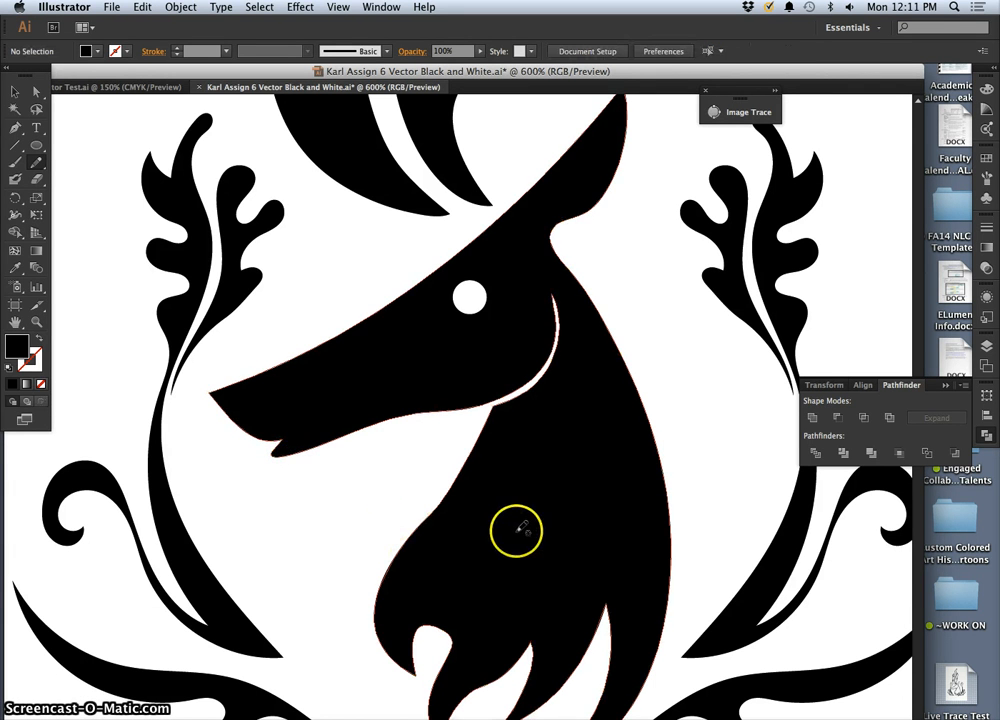
Check how the mouth notch reads on the deer at small and close-up sizes
key("super+minus")
key("super+minus")
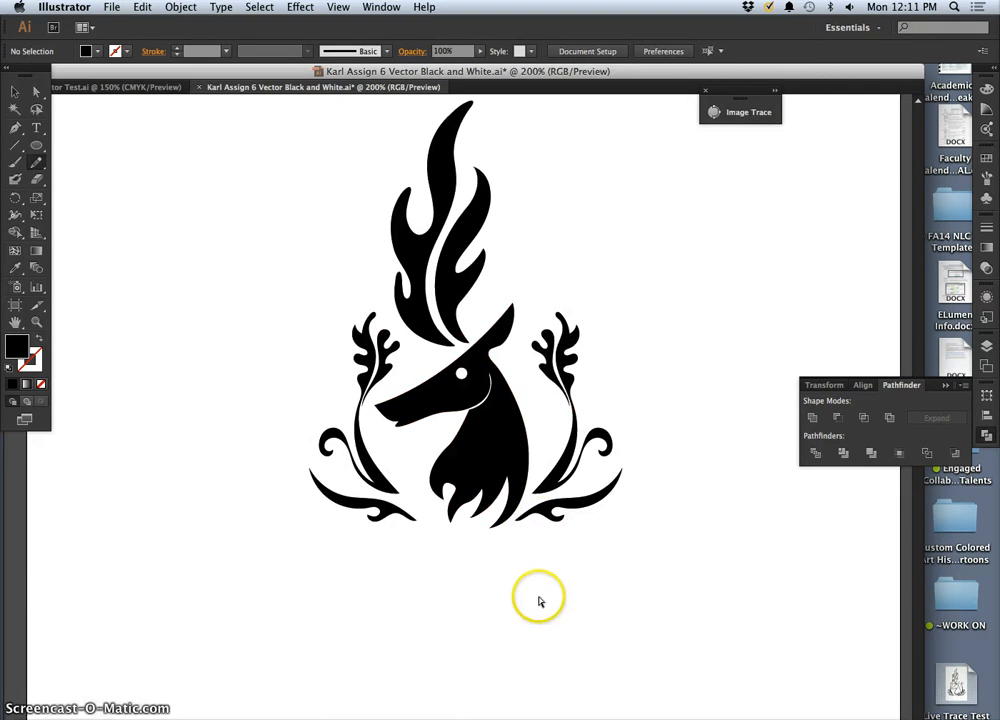
key("super+minus")
key("super+plus")
key("super+plus")
key("super+plus")
key("super+plus")
key("super+plus")
key("super+plus")
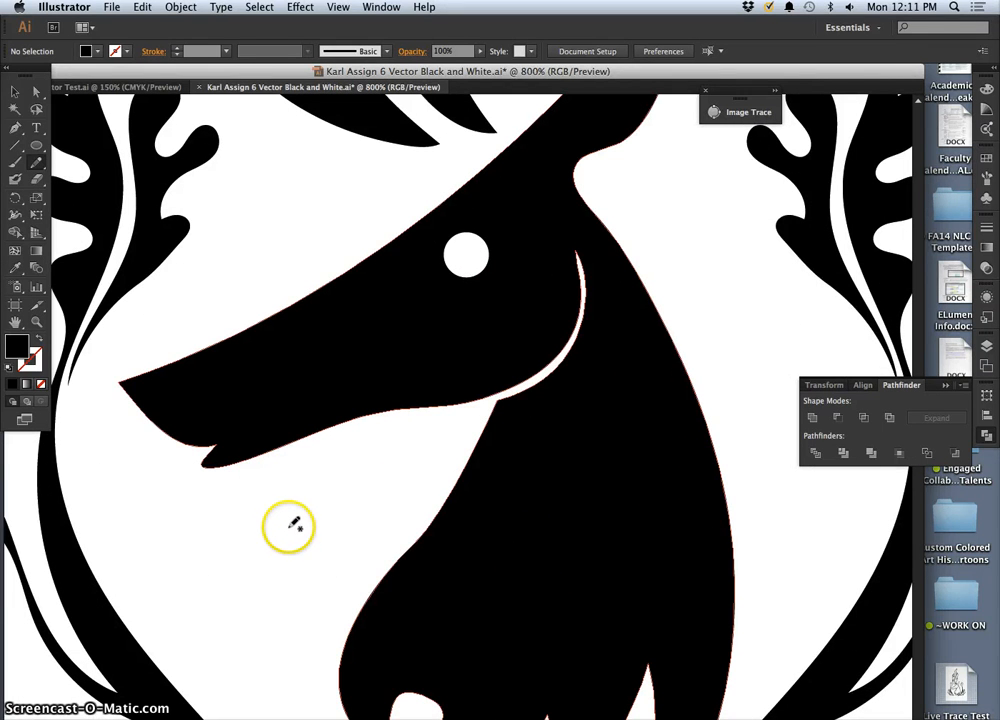
Redraw the jawline behind the mouth with a deeper upward curve using the Pencil tool, and deselect the head
left_click(224, 448)
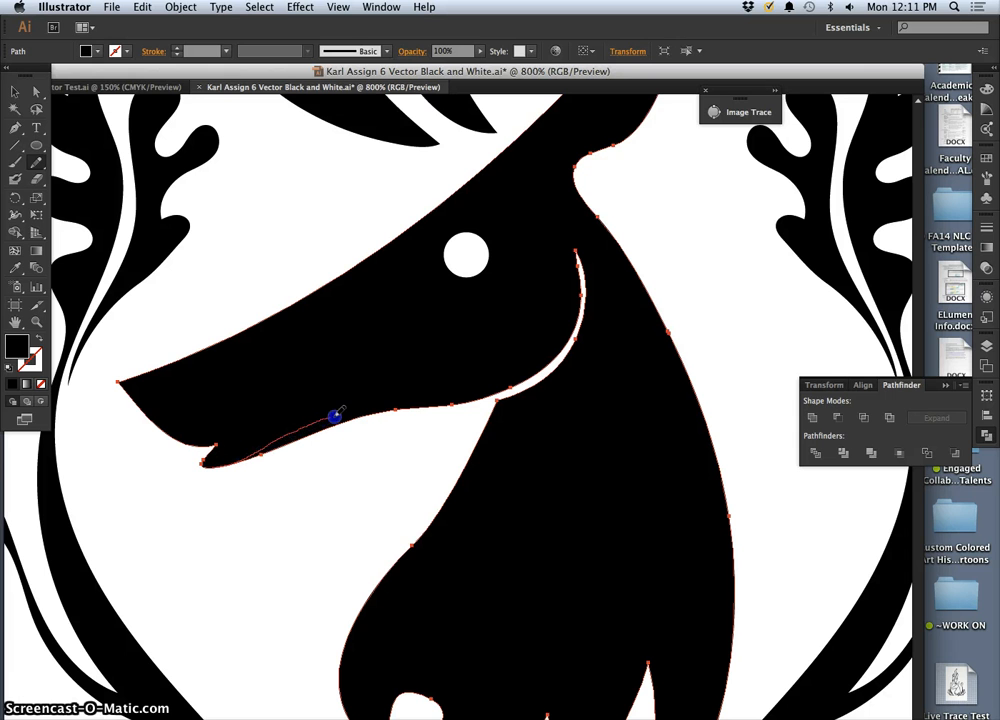
left_click_drag(398, 407, 400, 408)
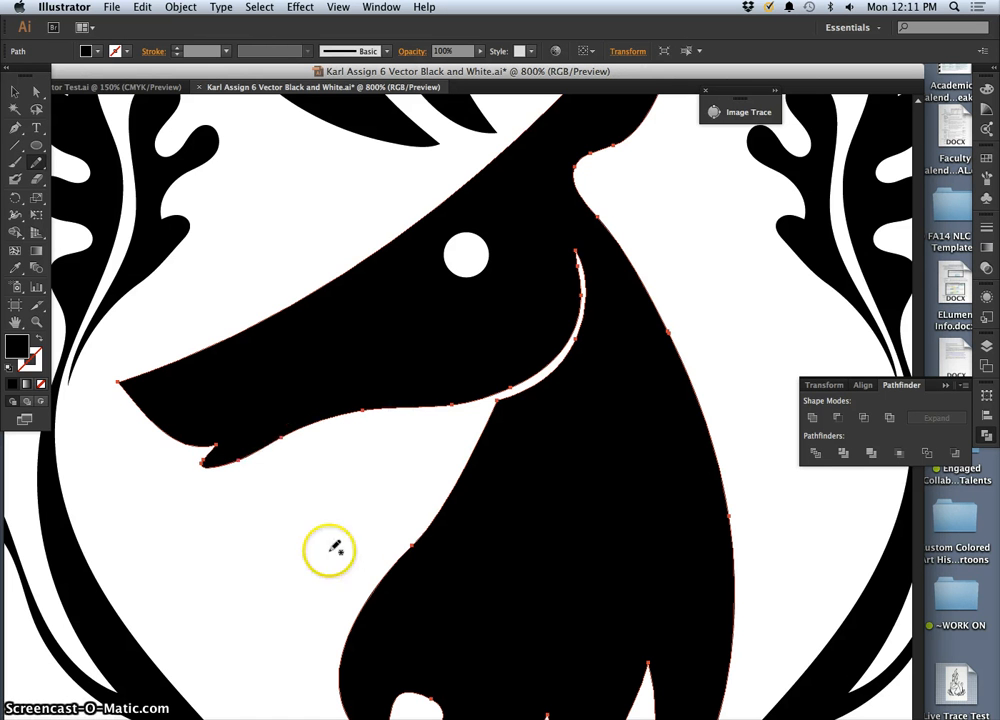
left_click(349, 523, "super")
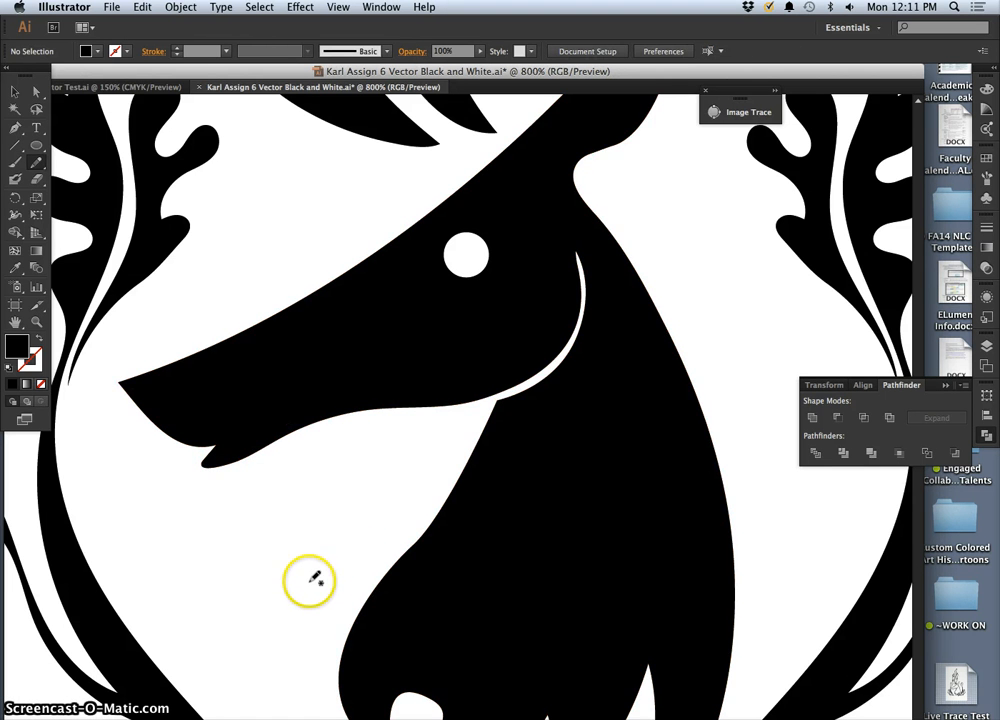
key("super+minus")
key("super+minus")
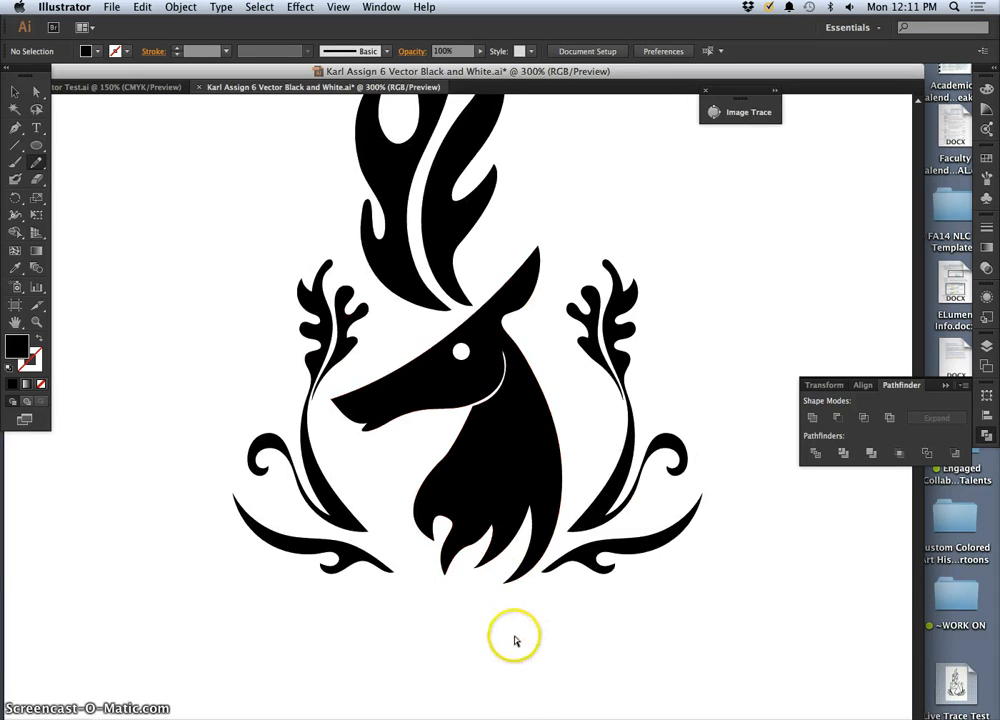
key("super+minus")
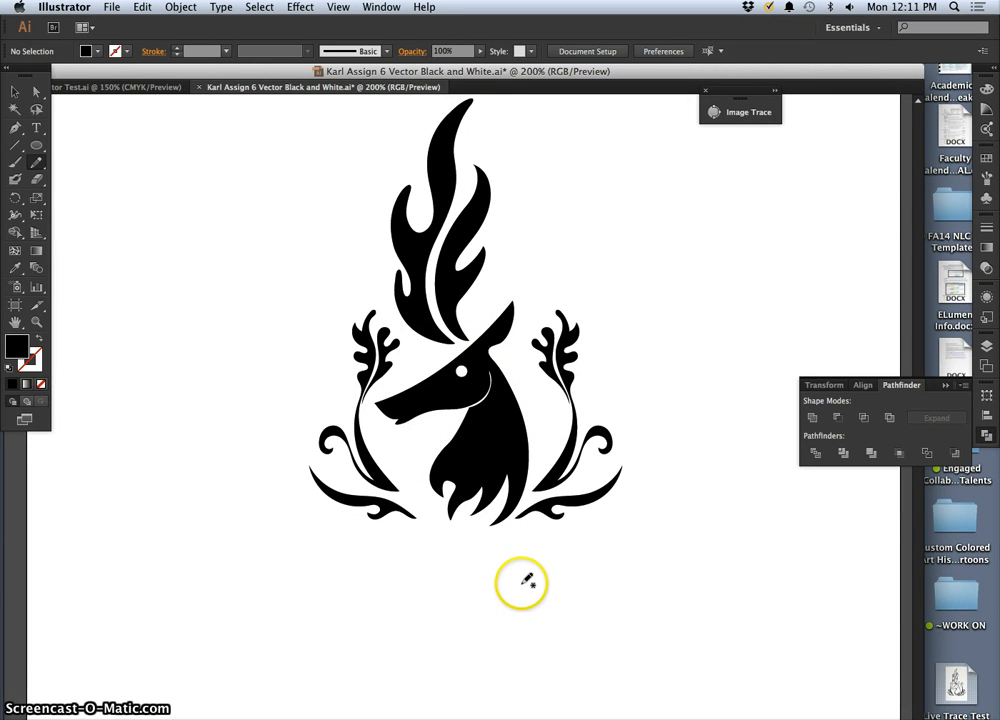
Select the deer's head together with the white eye circle and combine them with the Pathfinder Exclude operation
key("super+equal")
key("super+equal")
key("super+equal")
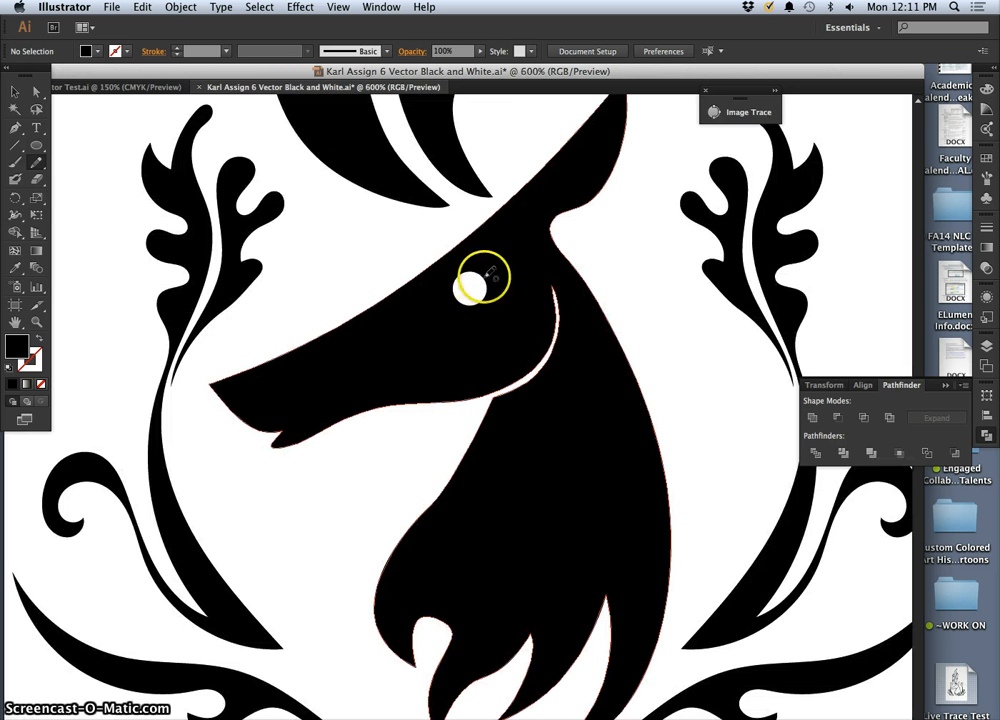
left_click(36, 92)
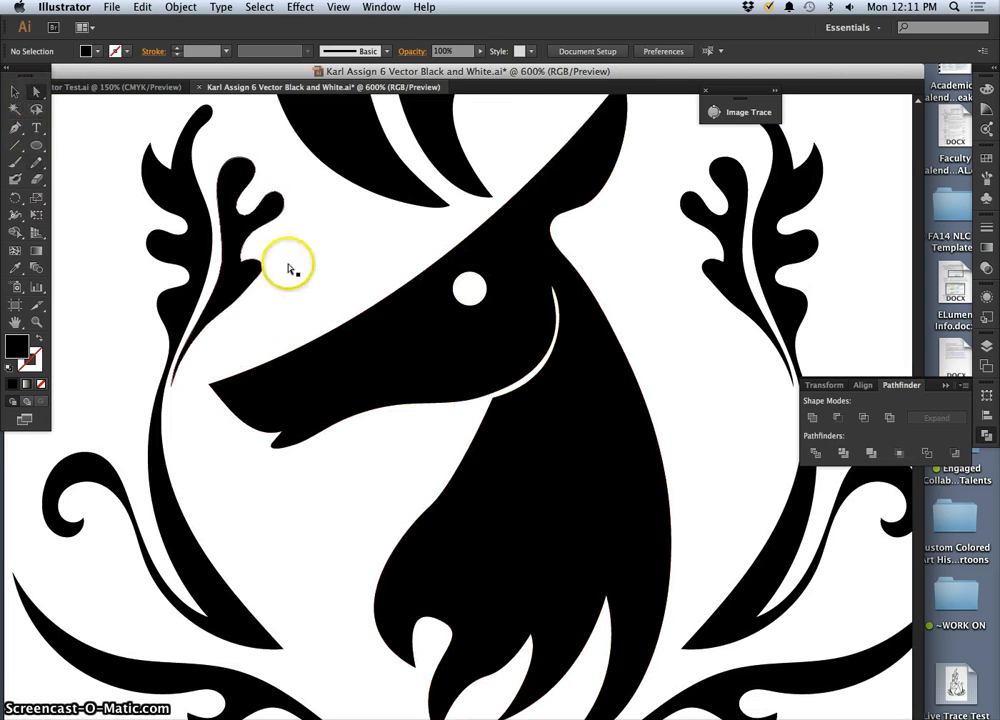
left_click(518, 263)
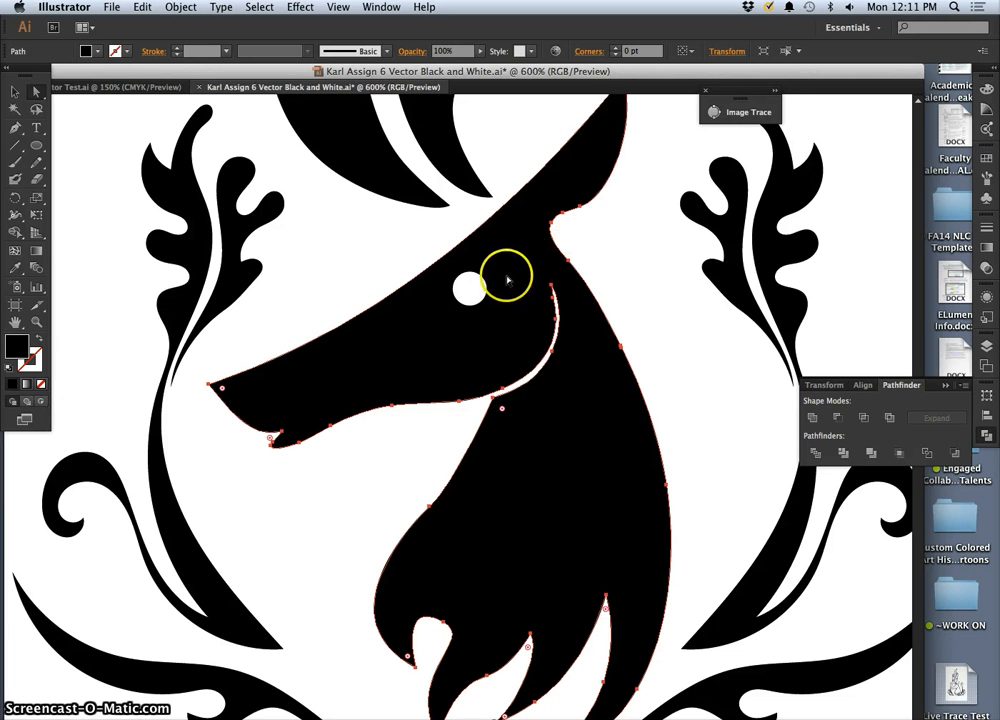
left_click(470, 289, "shift")
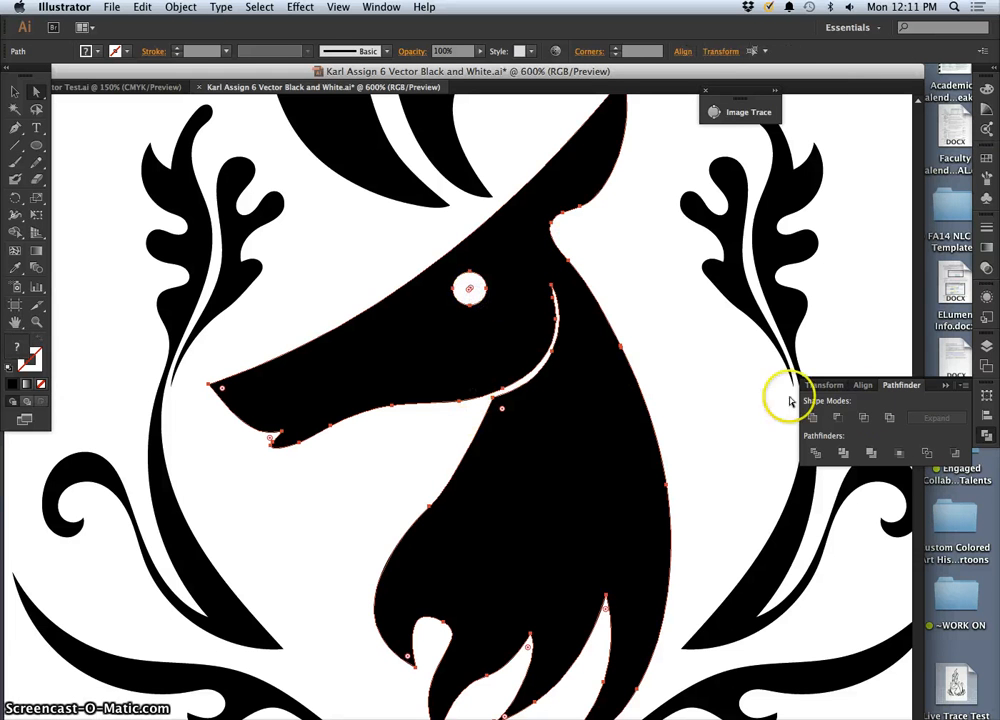
left_click(890, 420)
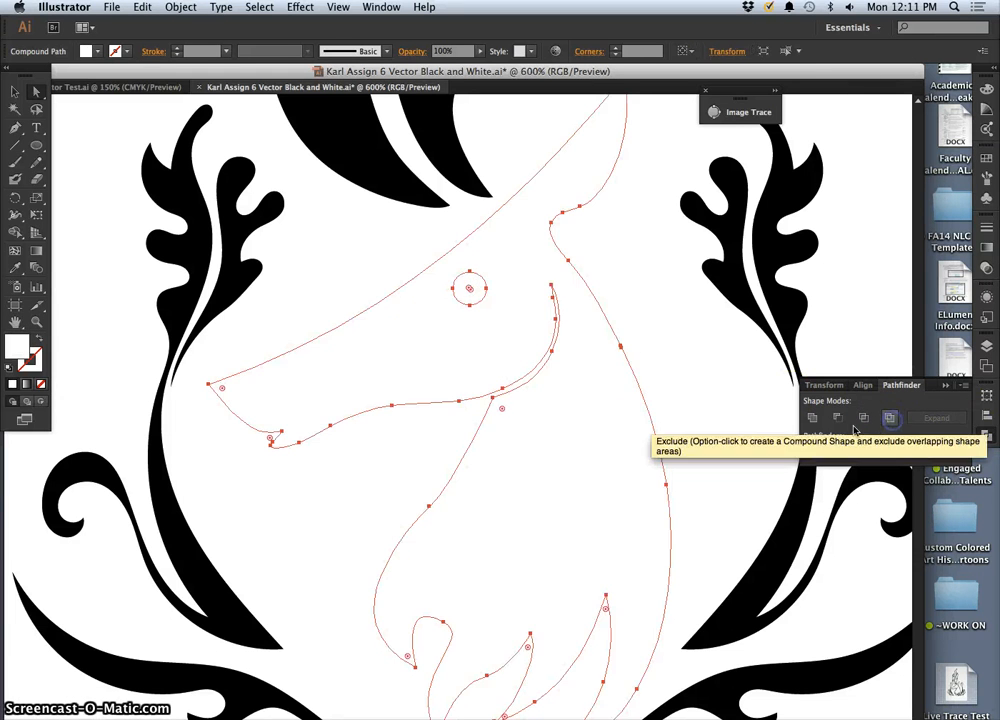
Fill the combined deer head path with black and deselect it
double_click(22, 350)
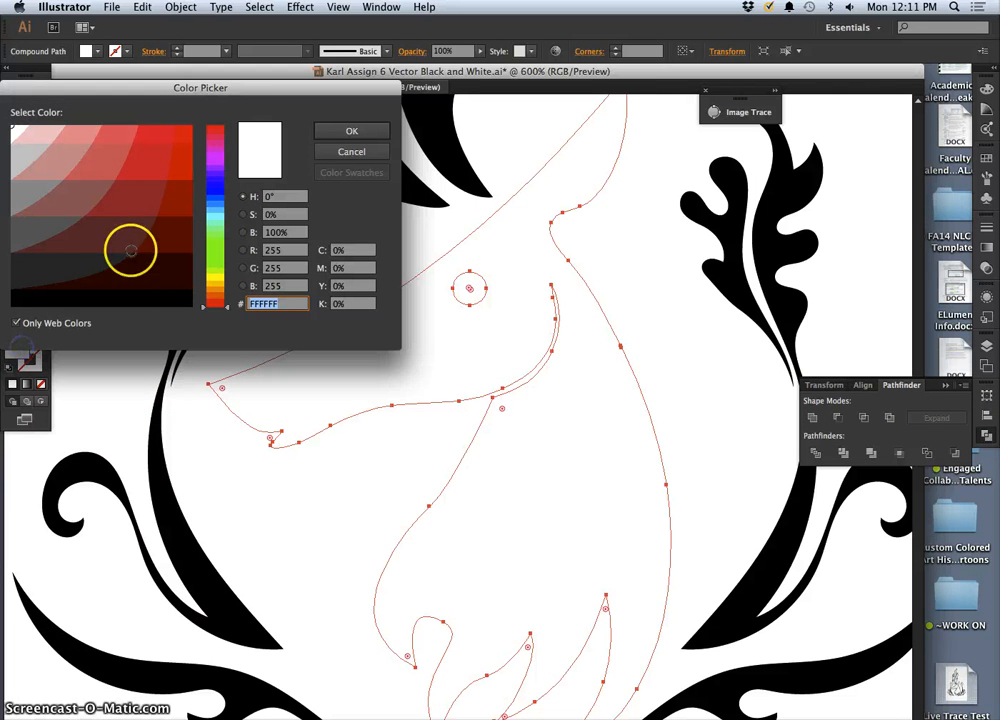
left_click(40, 292)
left_click(338, 130)
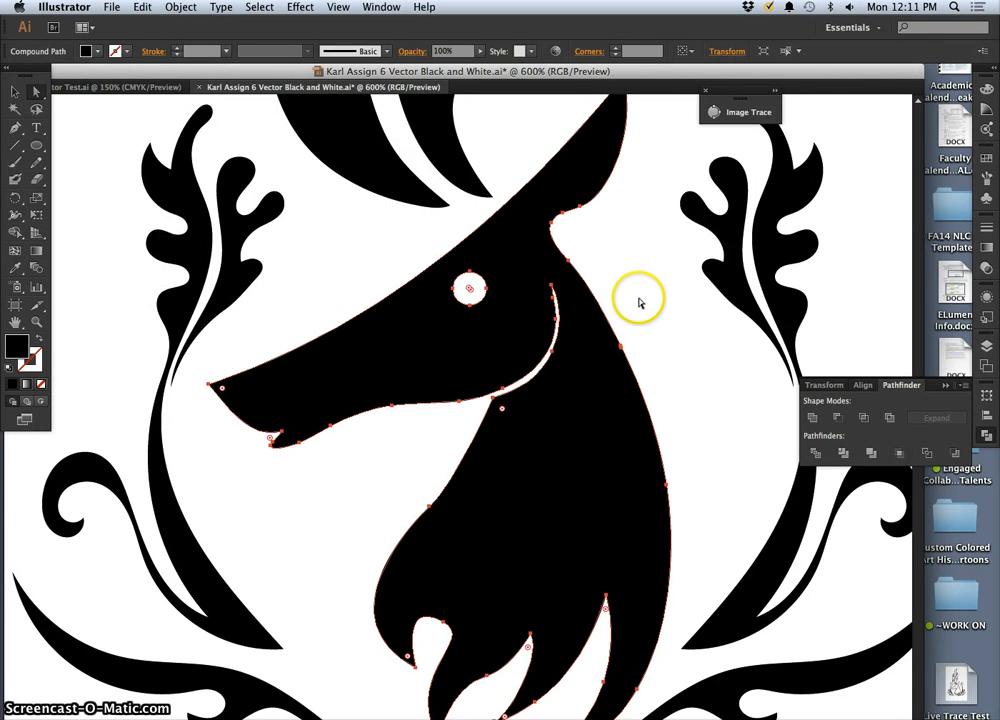
left_click(637, 302)
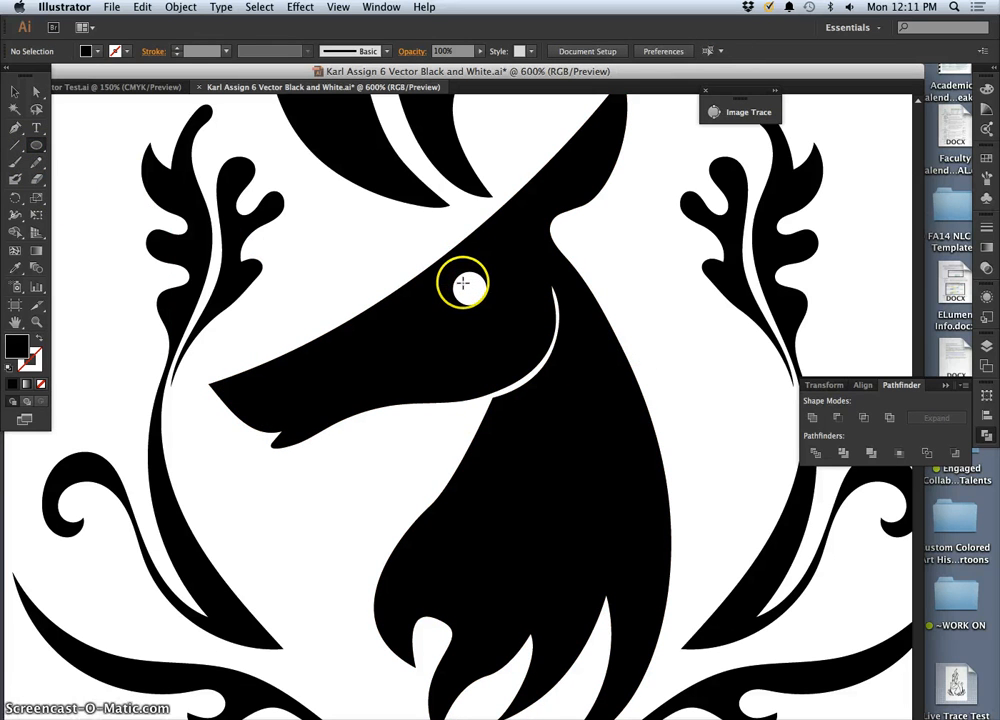
Draw a small black pupil circle inside the deer's white eye with the Ellipse tool and deselect it
left_click_drag(462, 284, 480, 302)
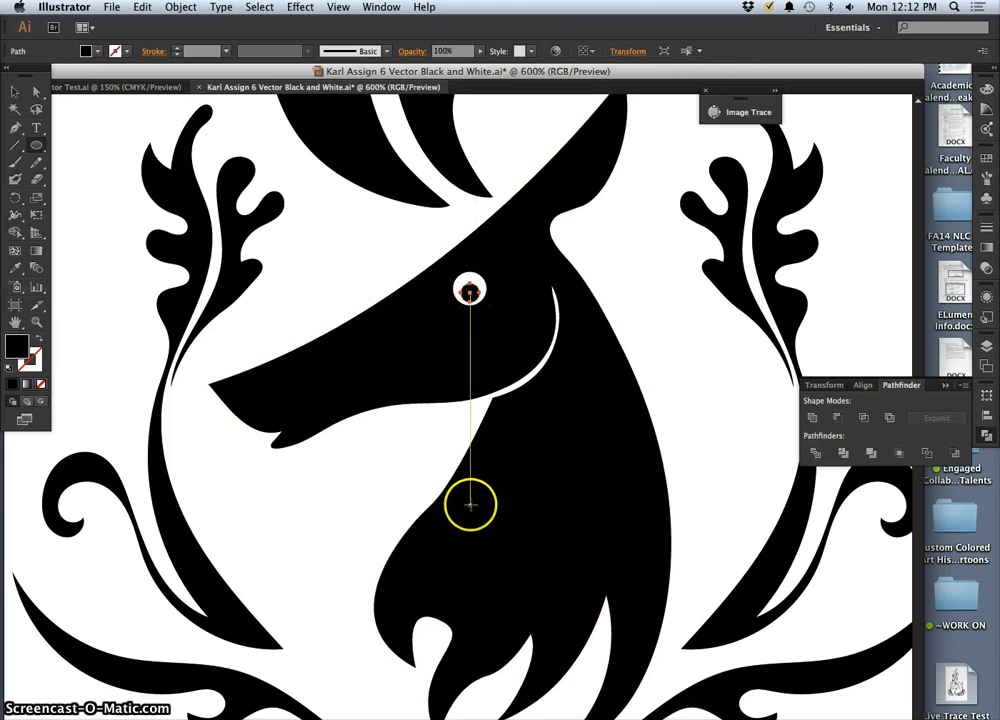
key("super+minus")
key("super+minus")
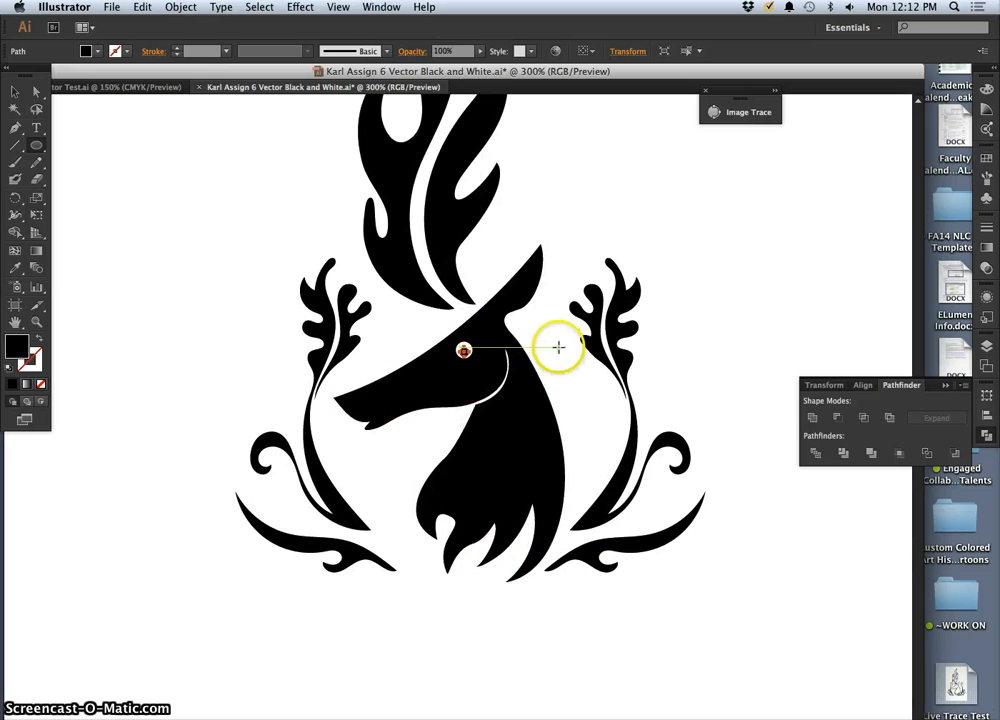
left_click(36, 92)
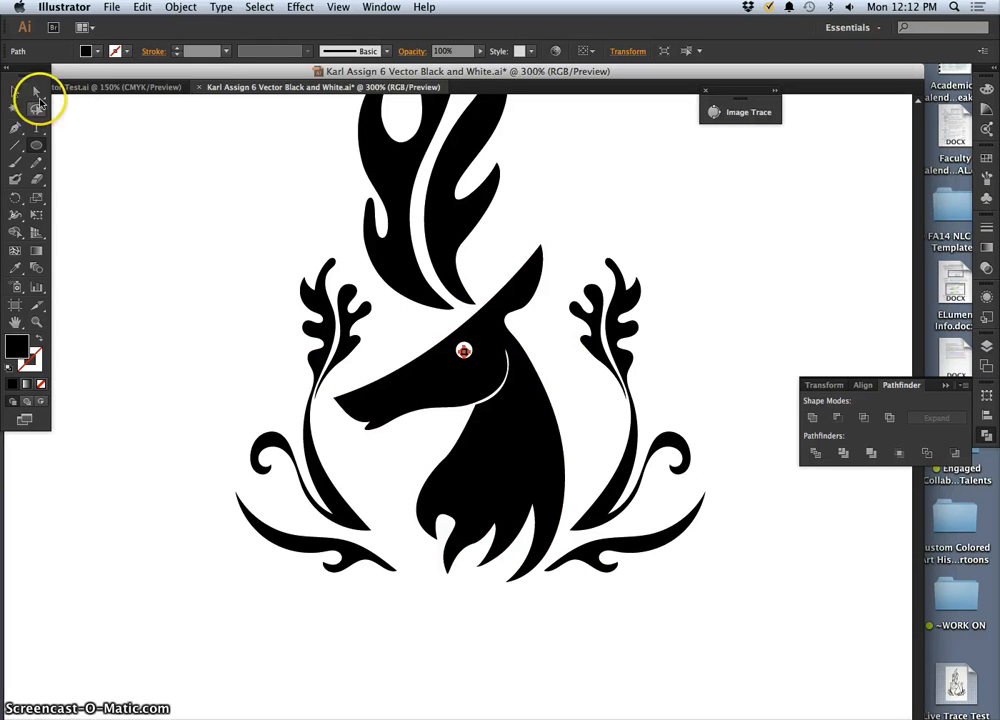
left_click(296, 355)
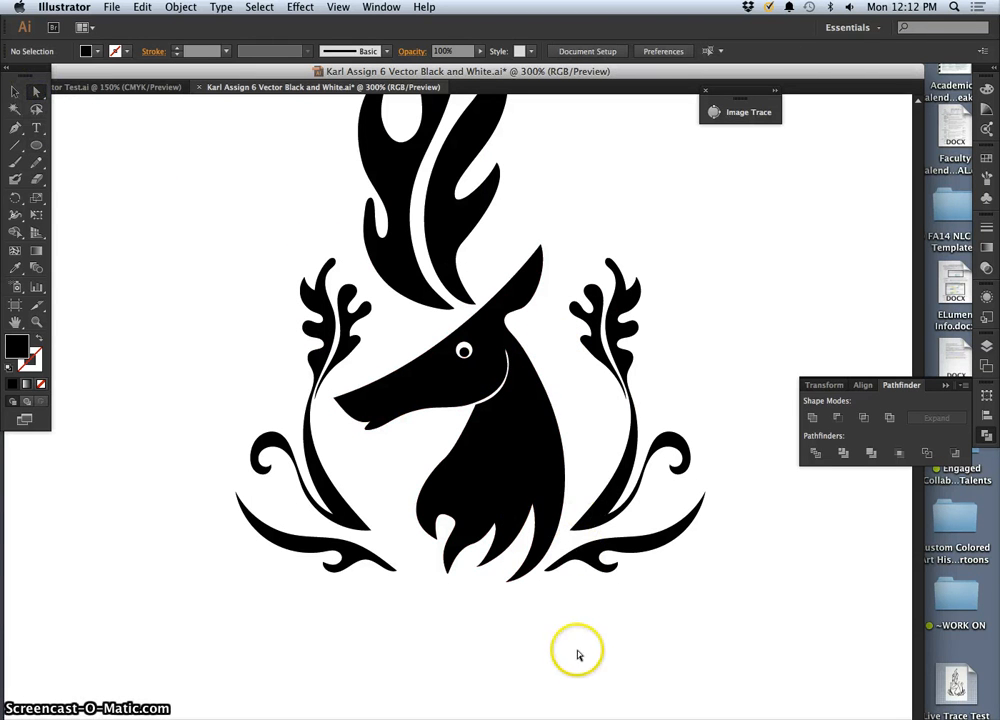
Move the black pupil to the center of the deer's white eye
key("super+equal")
key("super+equal")
key("super+equal")
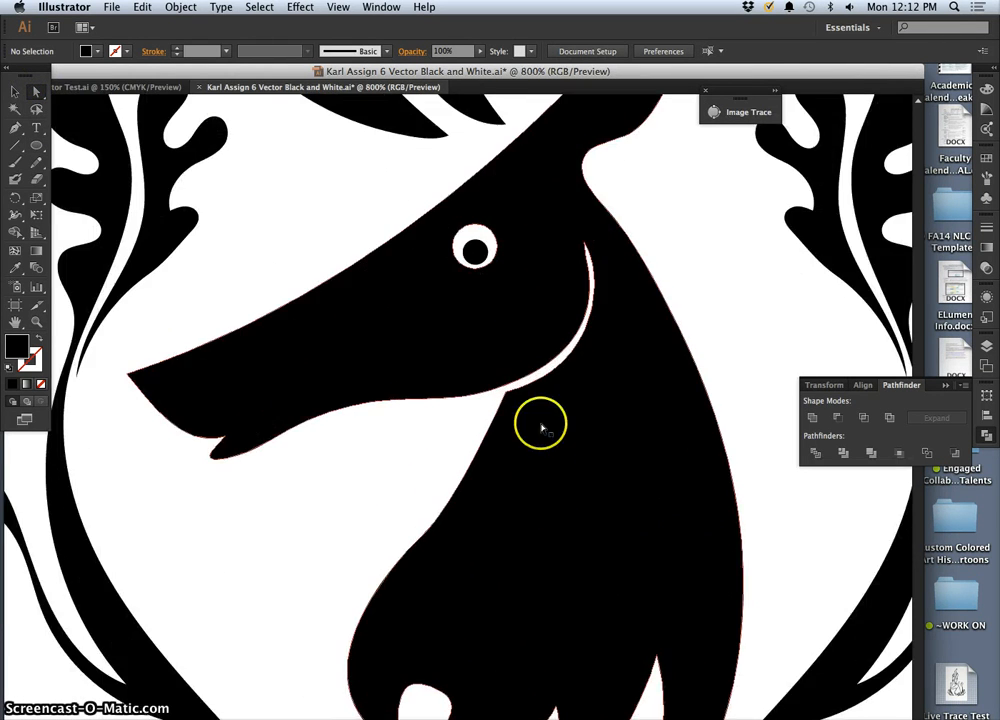
left_click(502, 258)
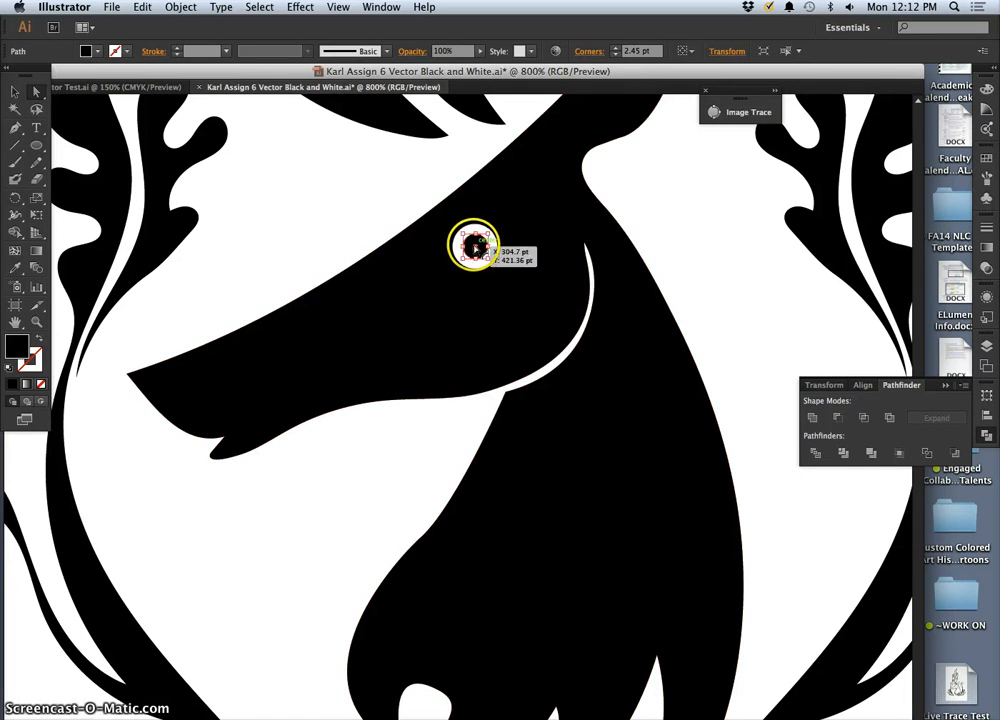
Enlarge the pupil evenly until only a thin white ring surrounds it, keeping it centered in the eye
key("super+equal")
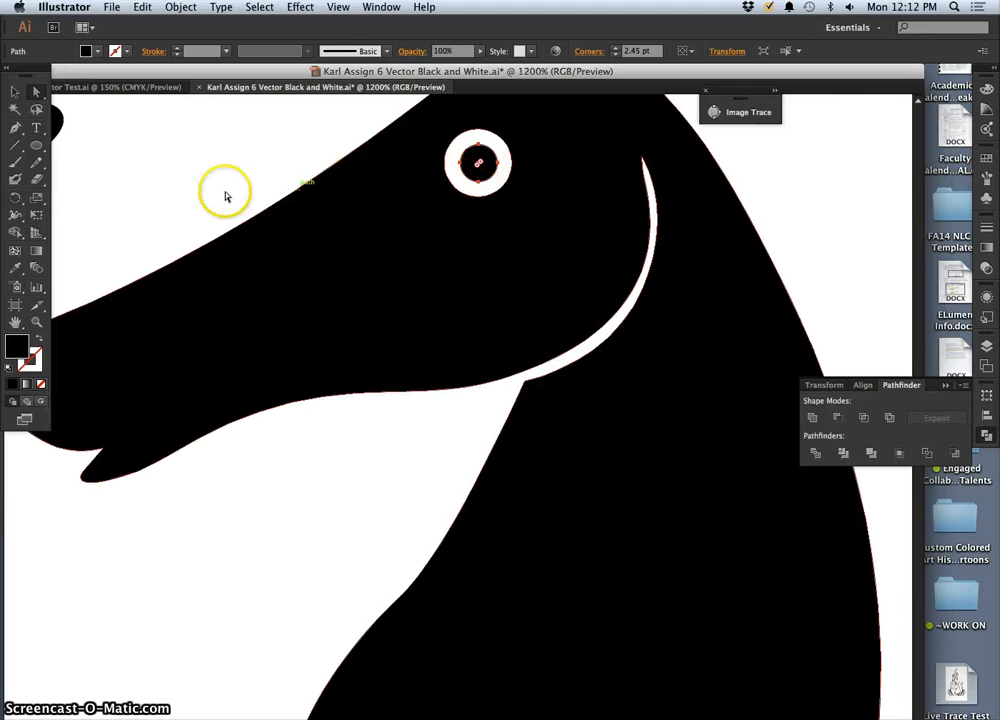
left_click(15, 88)
left_click(458, 176)
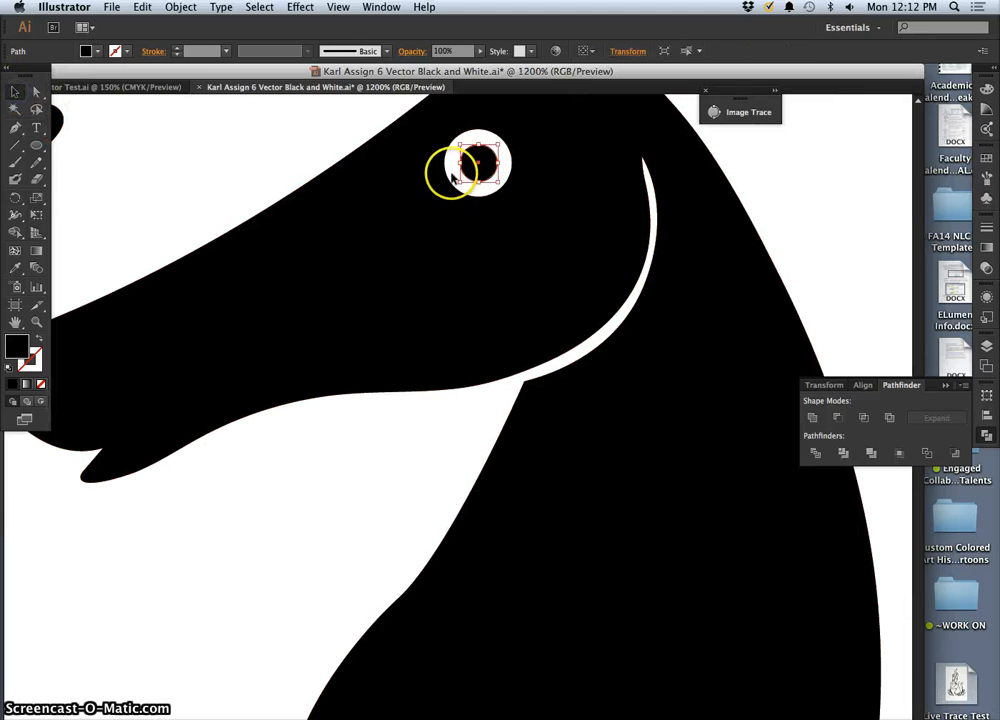
left_click_drag(458, 177, 455, 186)
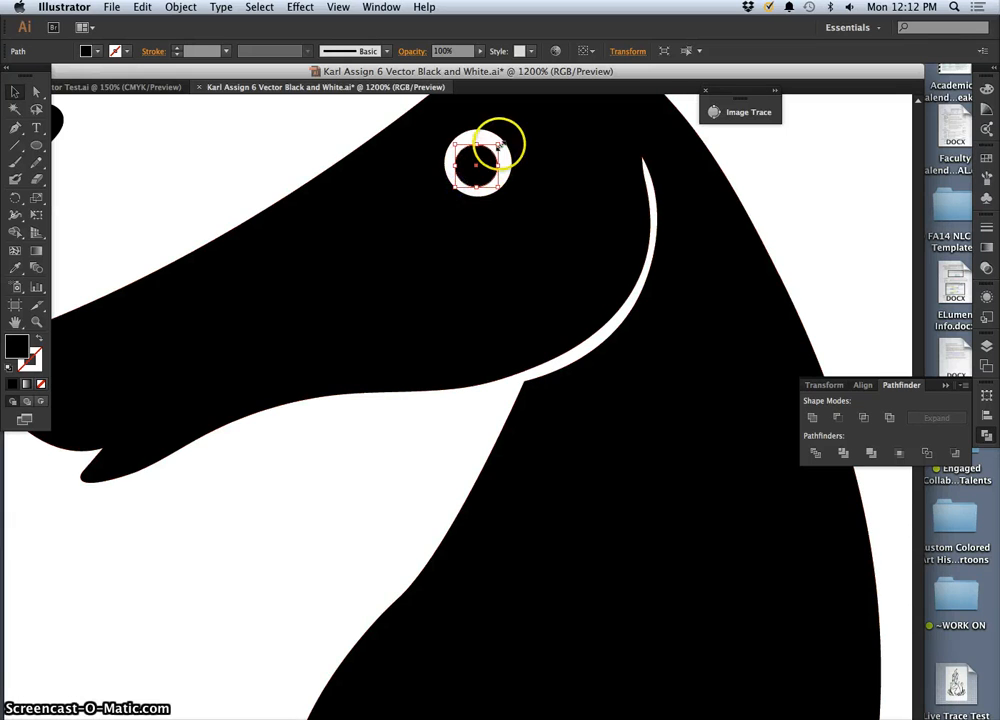
left_click_drag(499, 145, 501, 133)
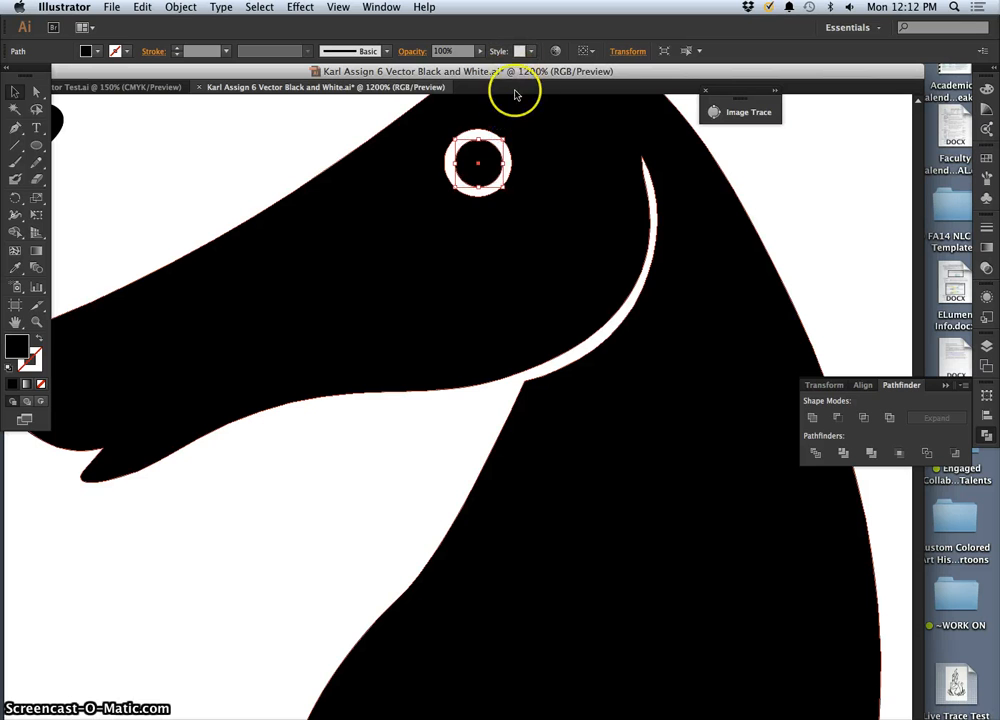
key("Left")
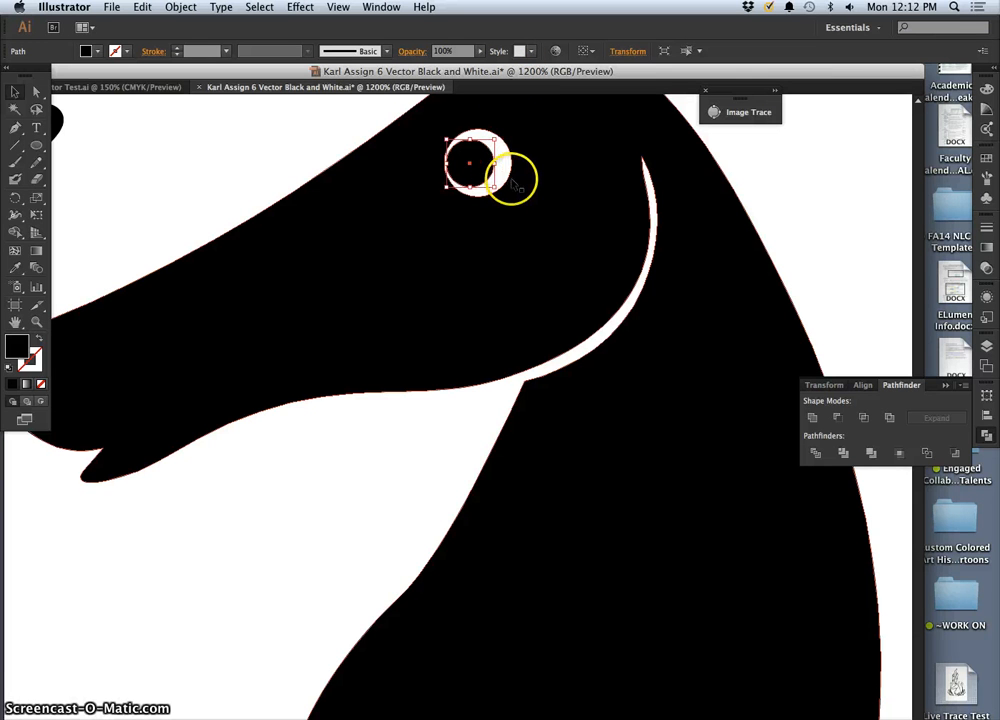
key("Right")
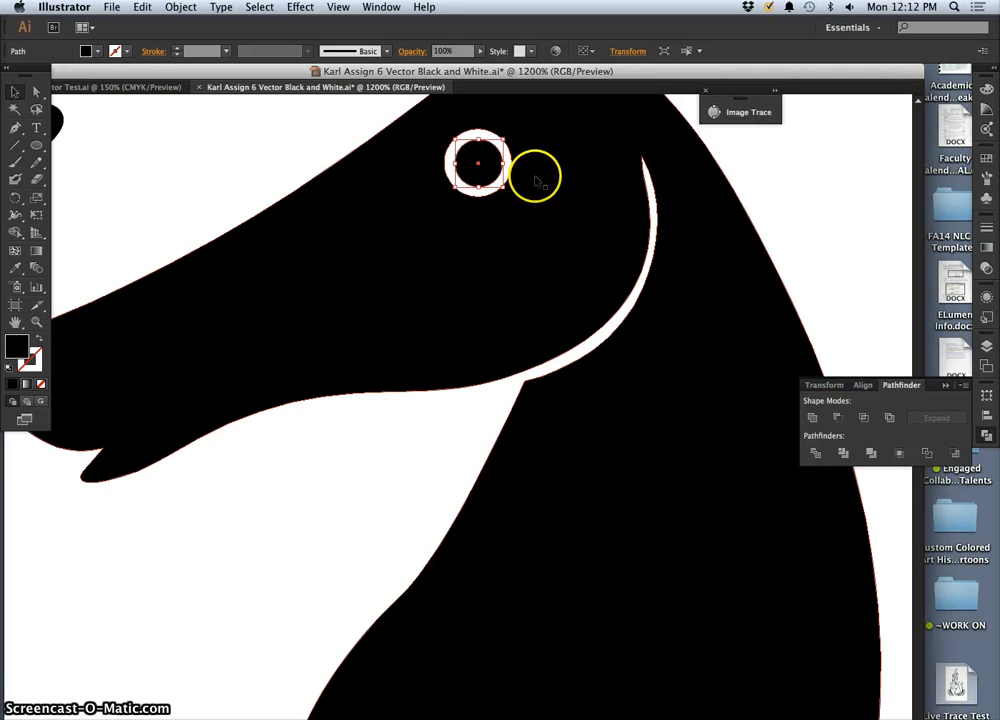
Check how the ringed eye reads in the whole logo at 200% with nothing selected
left_click(535, 178)
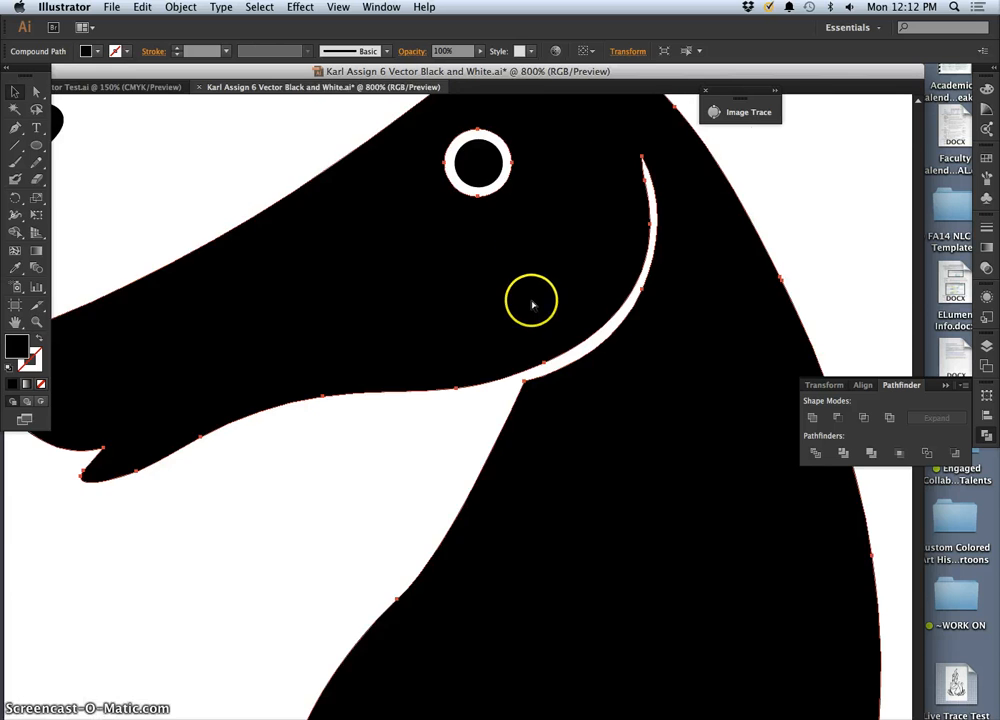
key("super+minus")
key("super+minus")
key("super+minus")
key("super+minus")
key("super+minus")
left_click(668, 360)
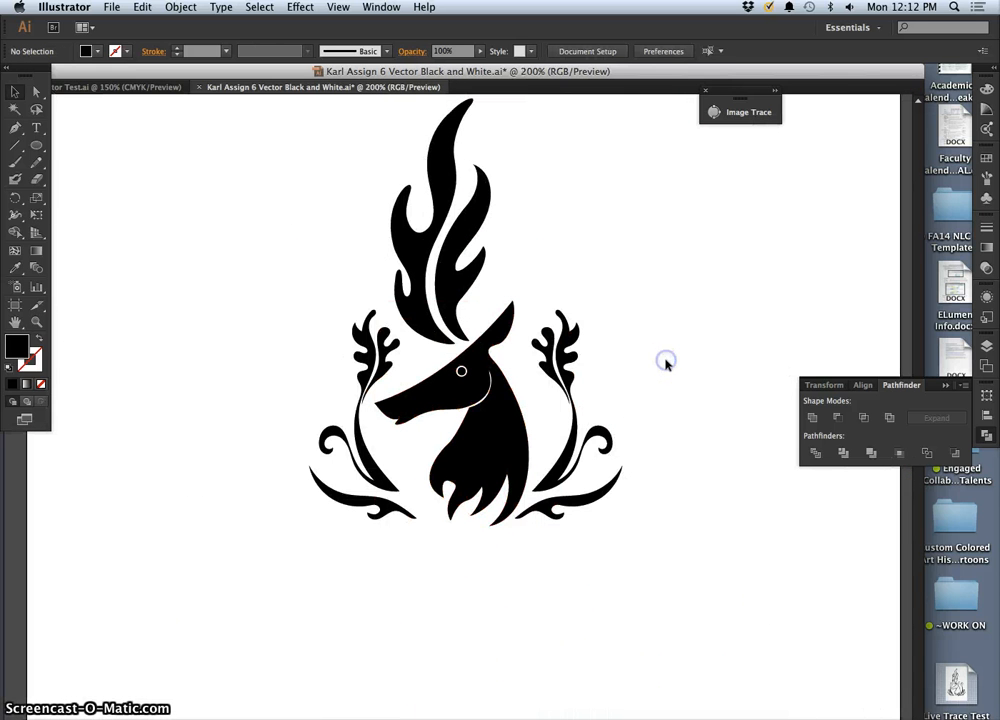
Compare the eye with and without the pupil by toggling its path in Layer 2, leaving the pupil hidden
left_click(986, 348)
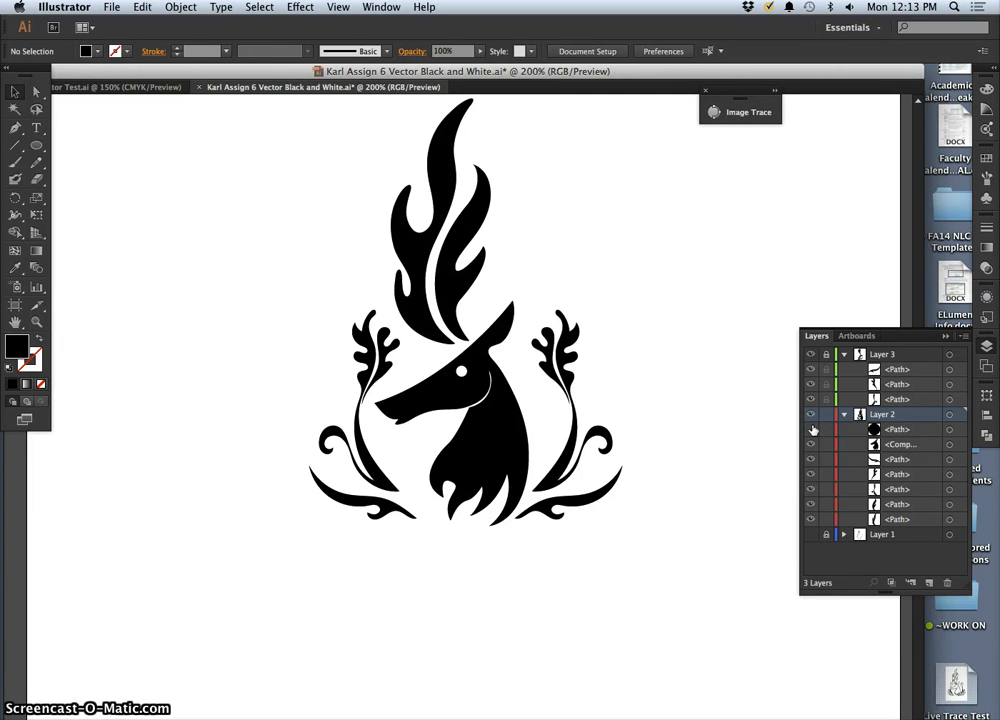
left_click(814, 429)
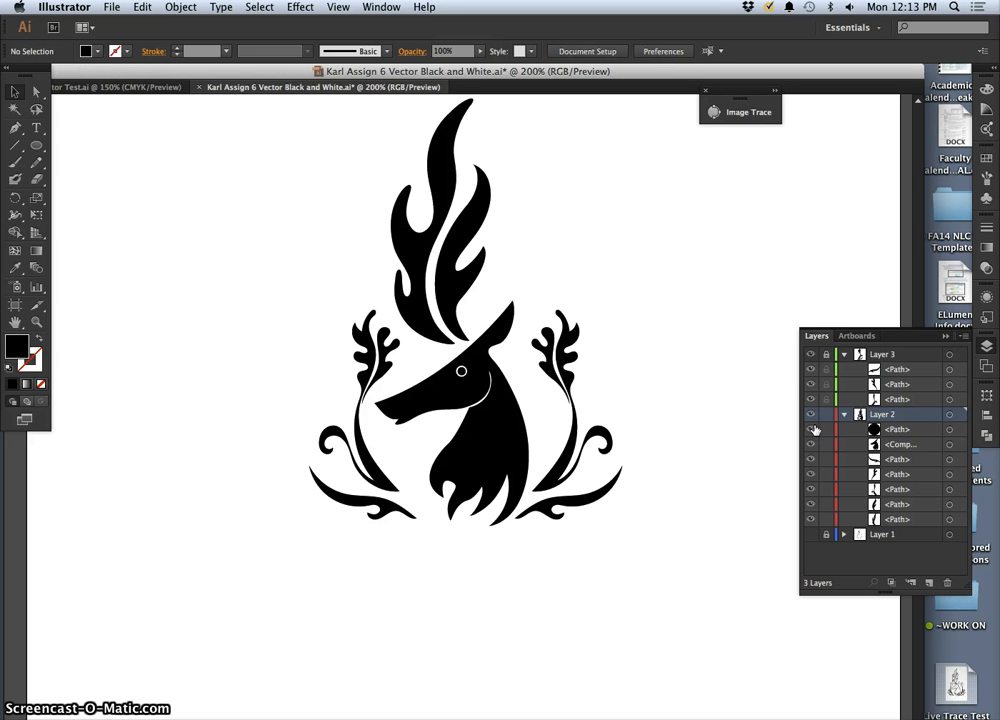
key("super+minus")
key("super+minus")
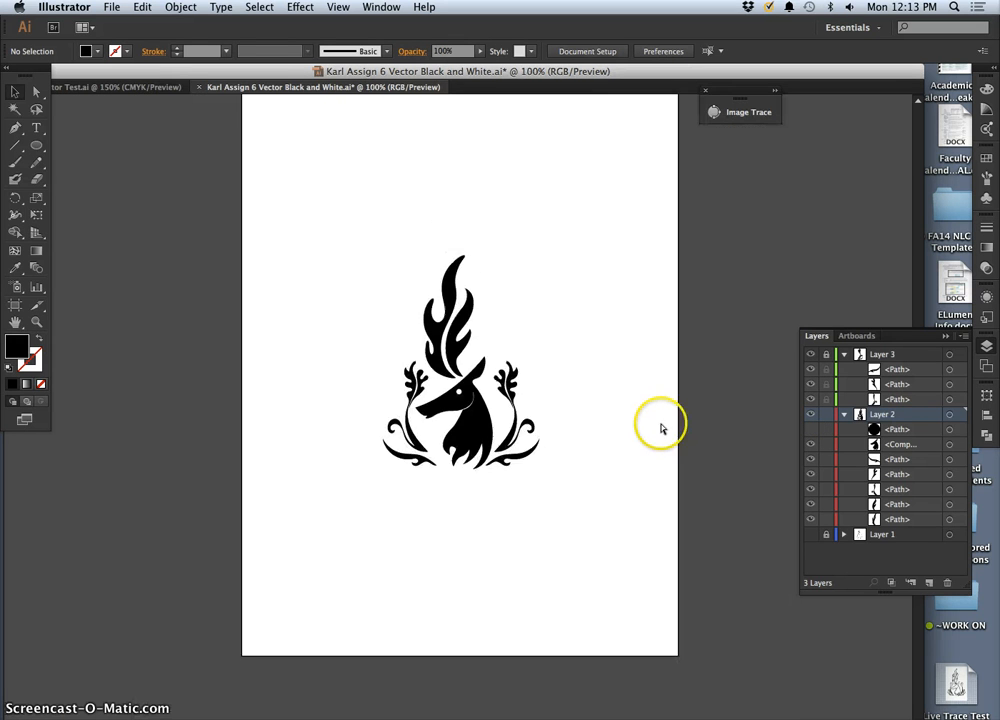
Check how the logo with the plain white eye reads at enlarged and reduced sizes down to 25%
key("super+equal")
key("super+equal")
key("super+equal")
key("super+equal")
key("super+minus")
key("super+minus")
key("super+minus")
key("super+minus")
key("super+minus")
key("super+minus")
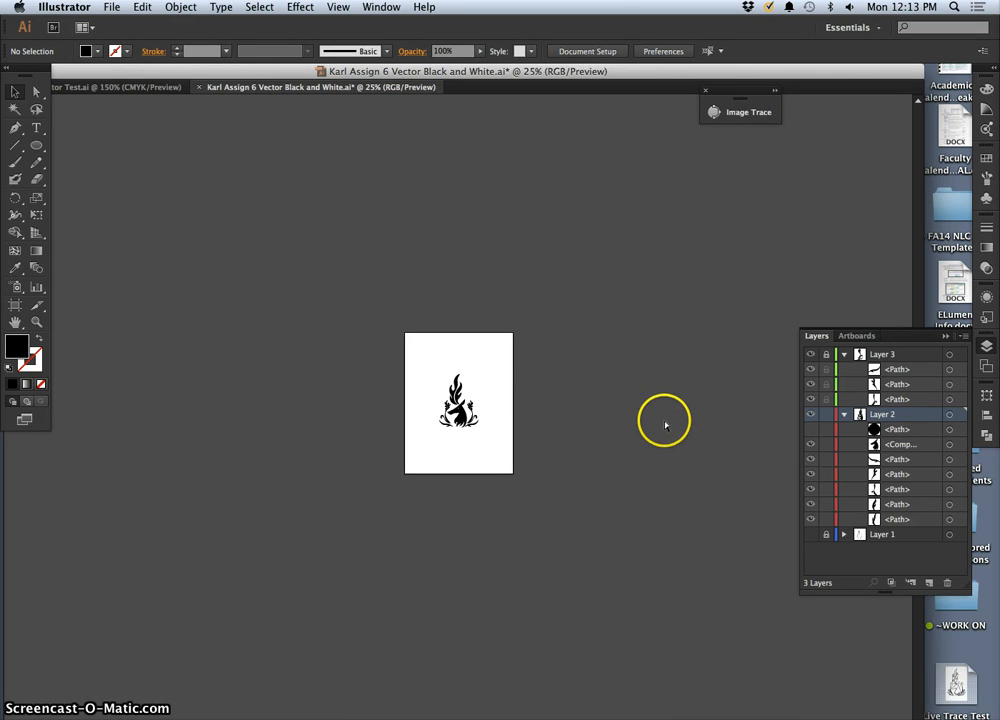
key("super+equal")
key("super+equal")
key("super+equal")
key("super+equal")
key("super+equal")
key("super+equal")
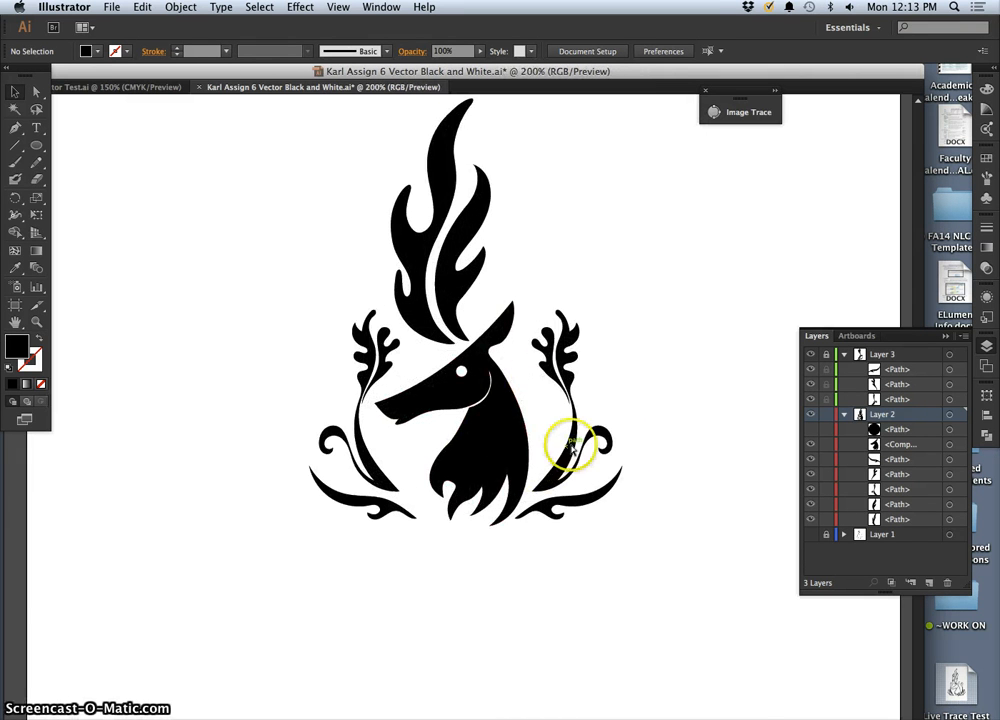
Examine the plain white eye on the deer's head close up at 800% and in the whole logo
key("super+equal")
key("super+equal")
key("super+equal")
key("super+equal")
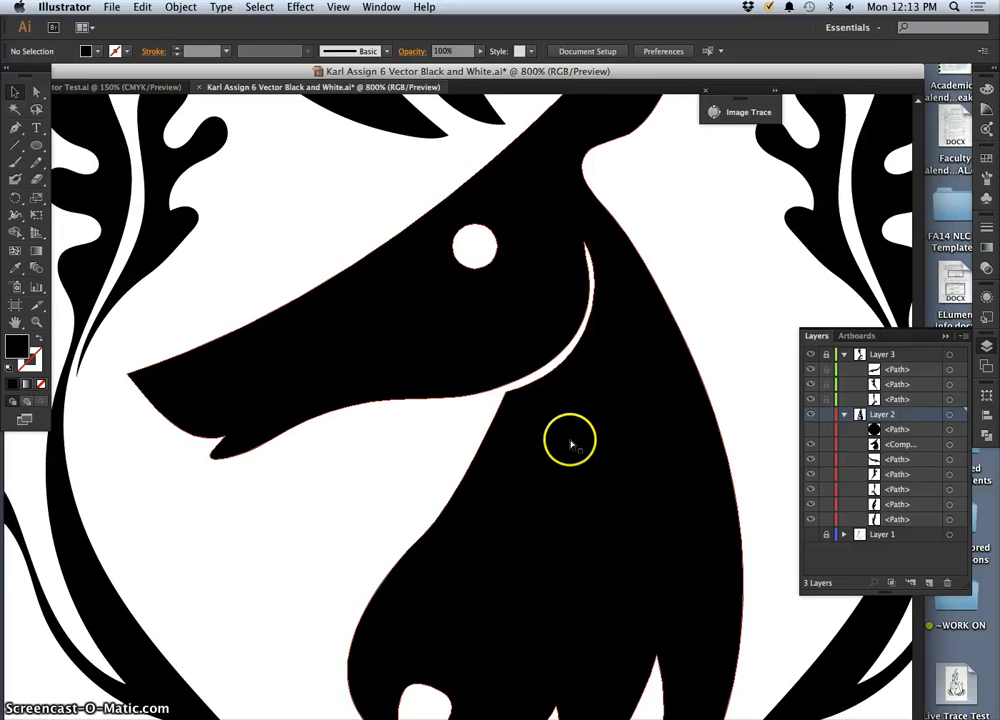
key("super+minus")
key("super+minus")
key("super+minus")
key("super+minus")
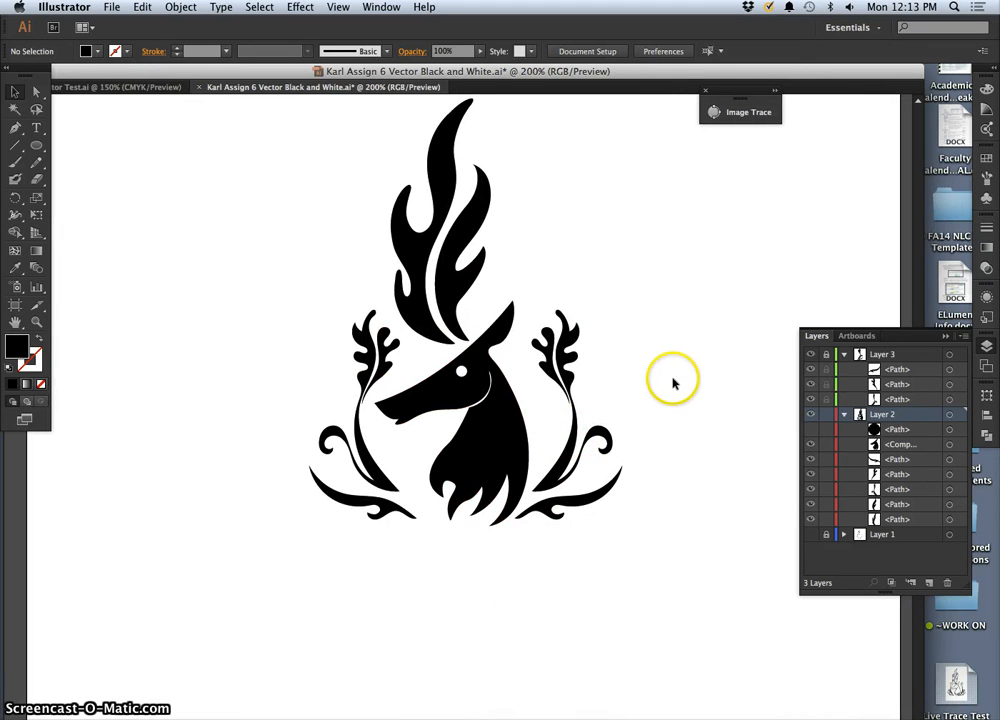
key("super+minus")
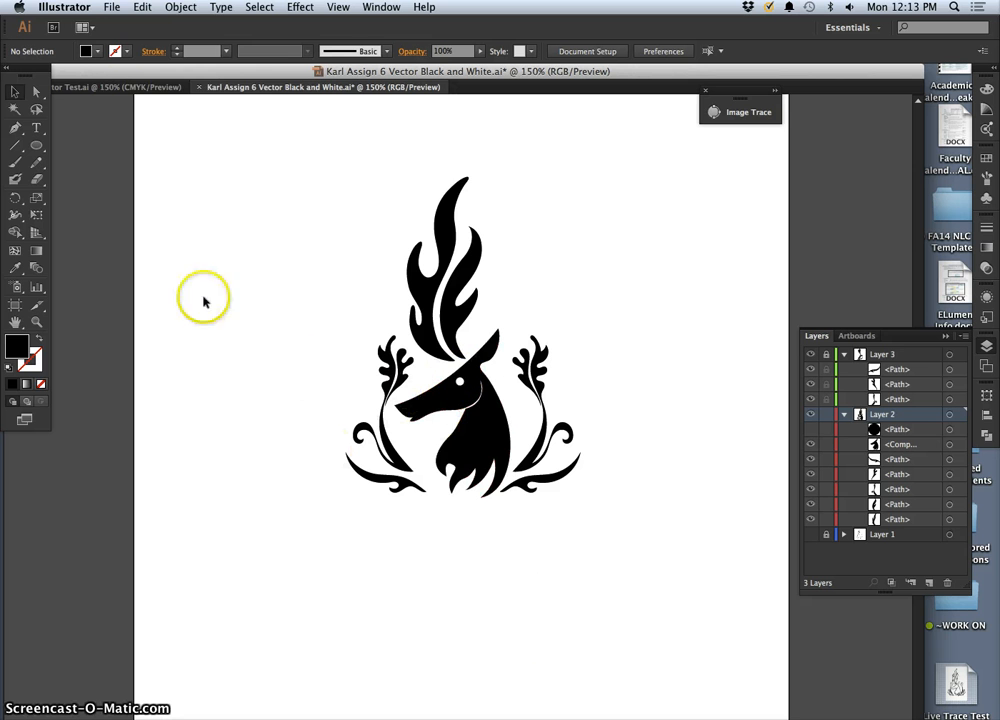
Save the logo file and recheck the eye by toggling the pupil path in Layer 2, leaving it hidden
left_click(112, 7)
left_click(122, 115)
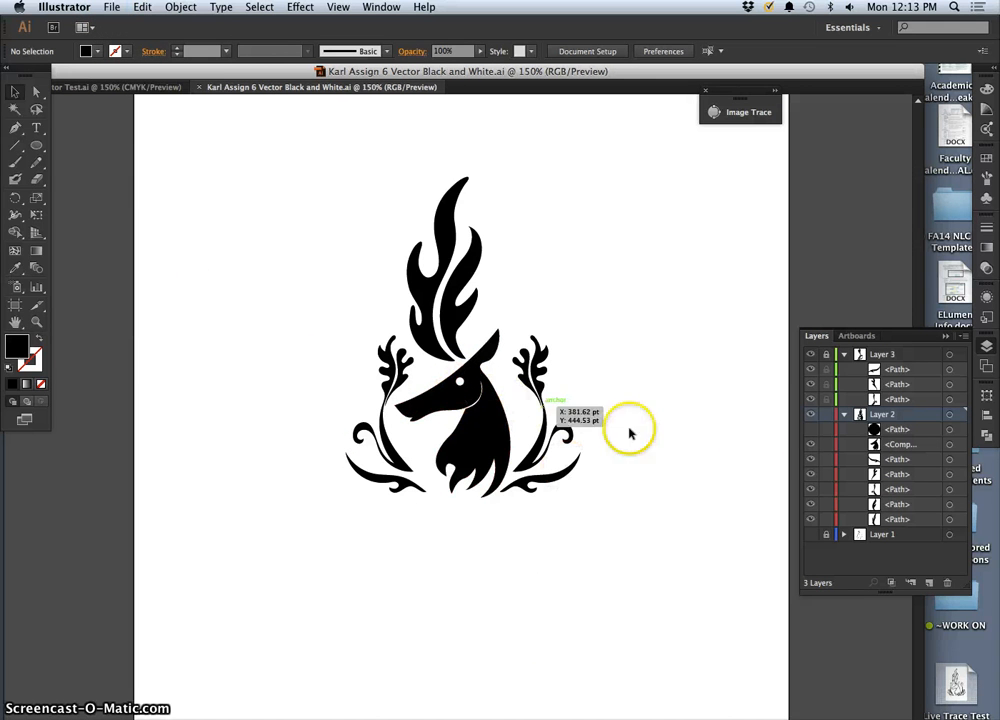
left_click(811, 429)
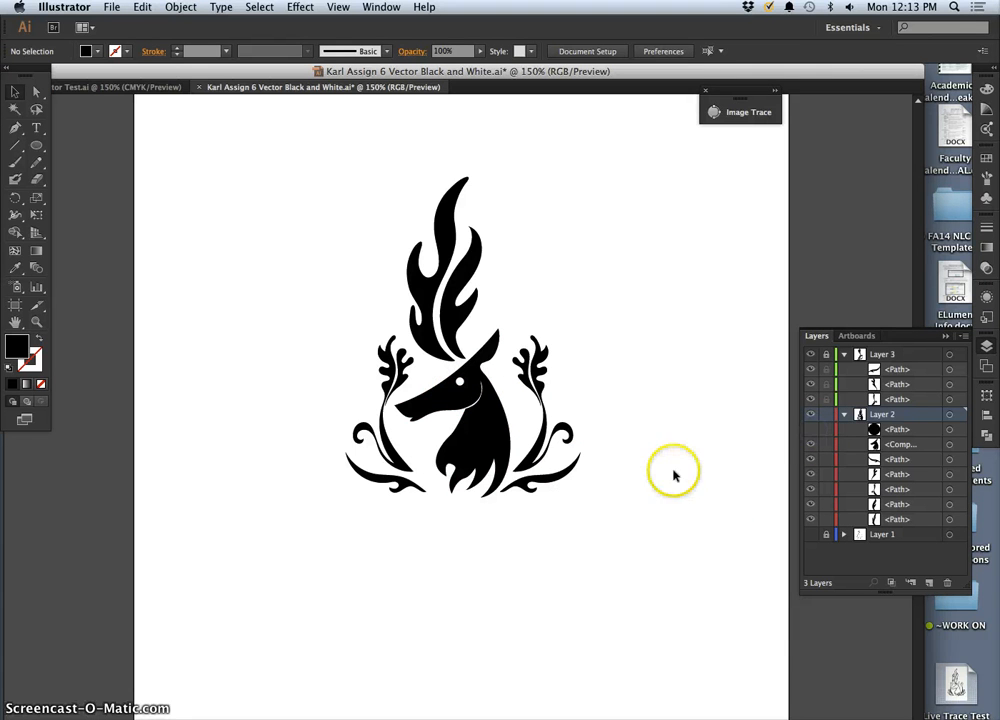
left_click(653, 405)
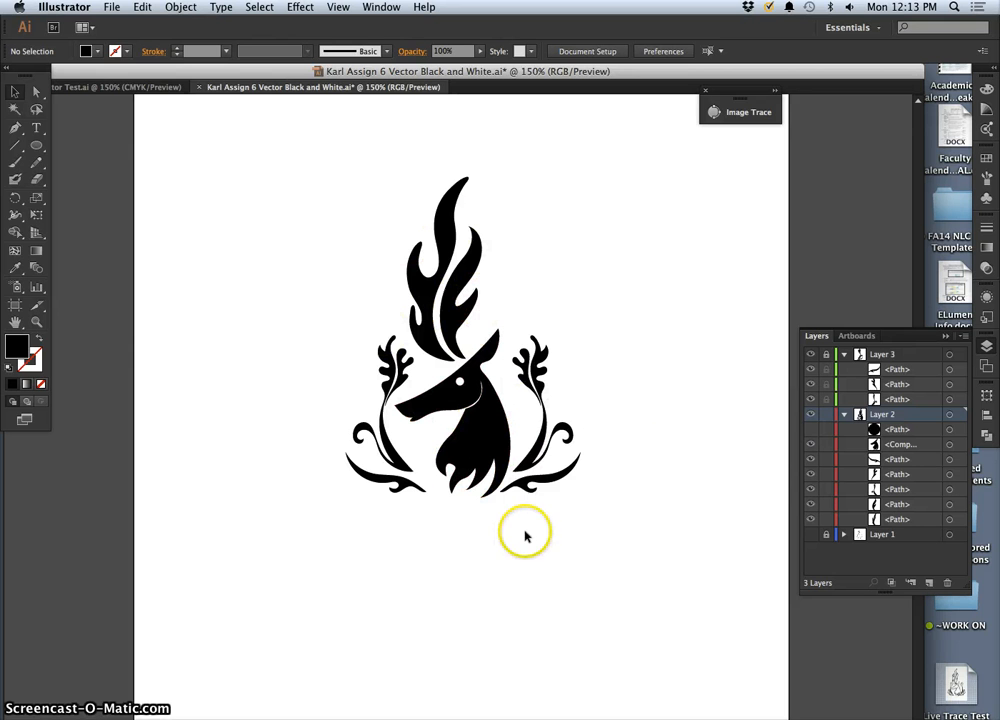
Save the logo to the Desktop as an Illustrator EPS, version Illustrator CC (17.0) EPS, and check the desktop for the file
left_click(111, 8)
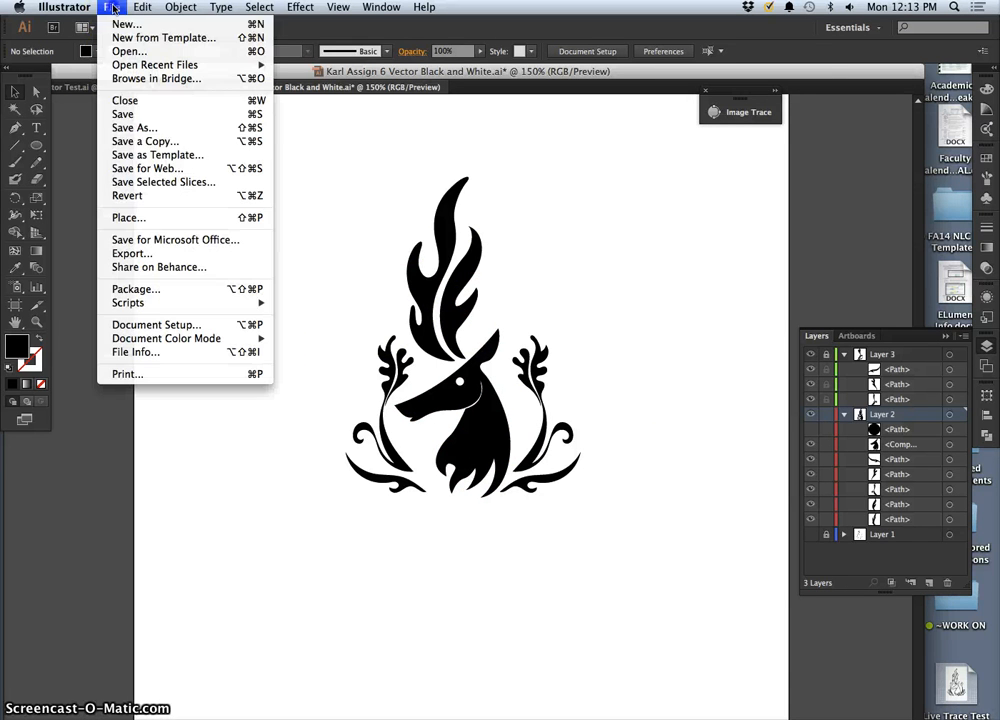
left_click(140, 131)
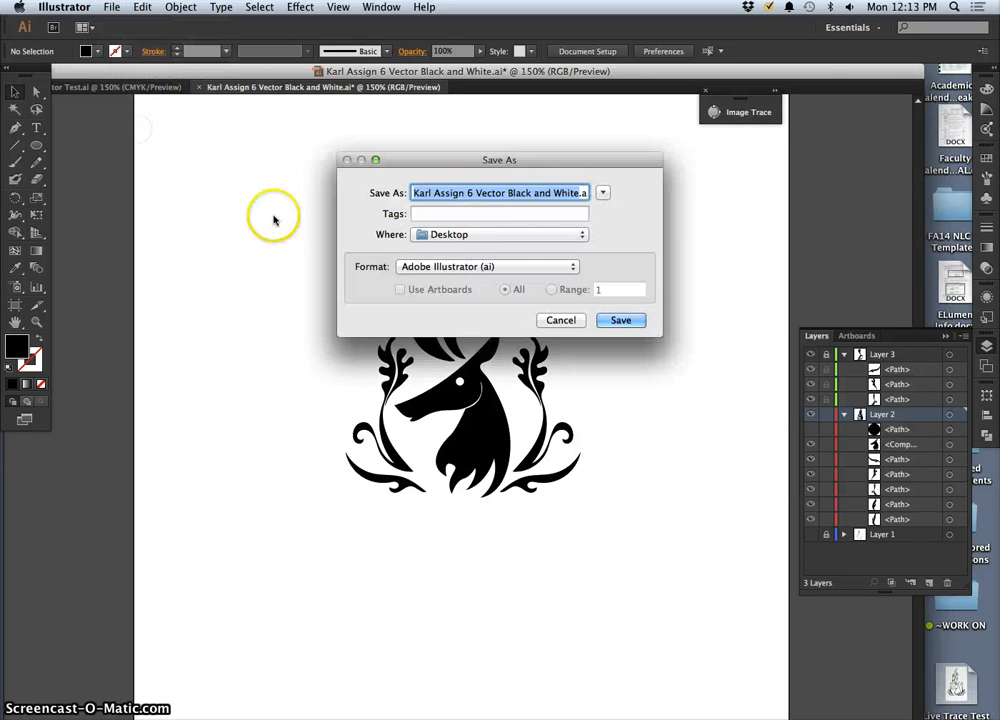
left_click(500, 268)
left_click(500, 281)
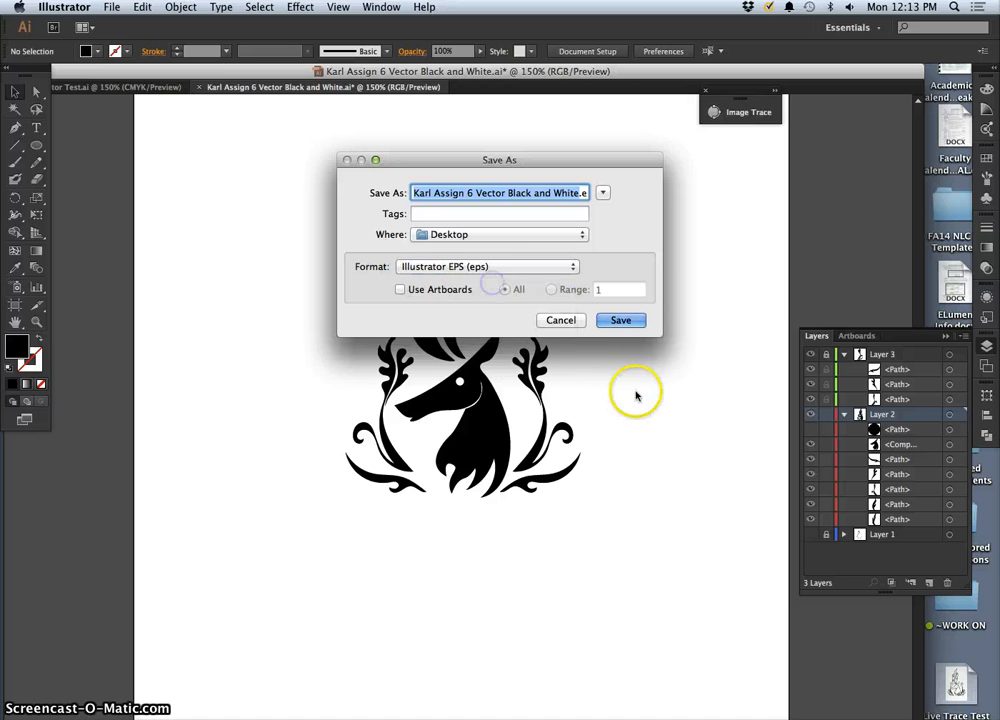
left_click(623, 321)
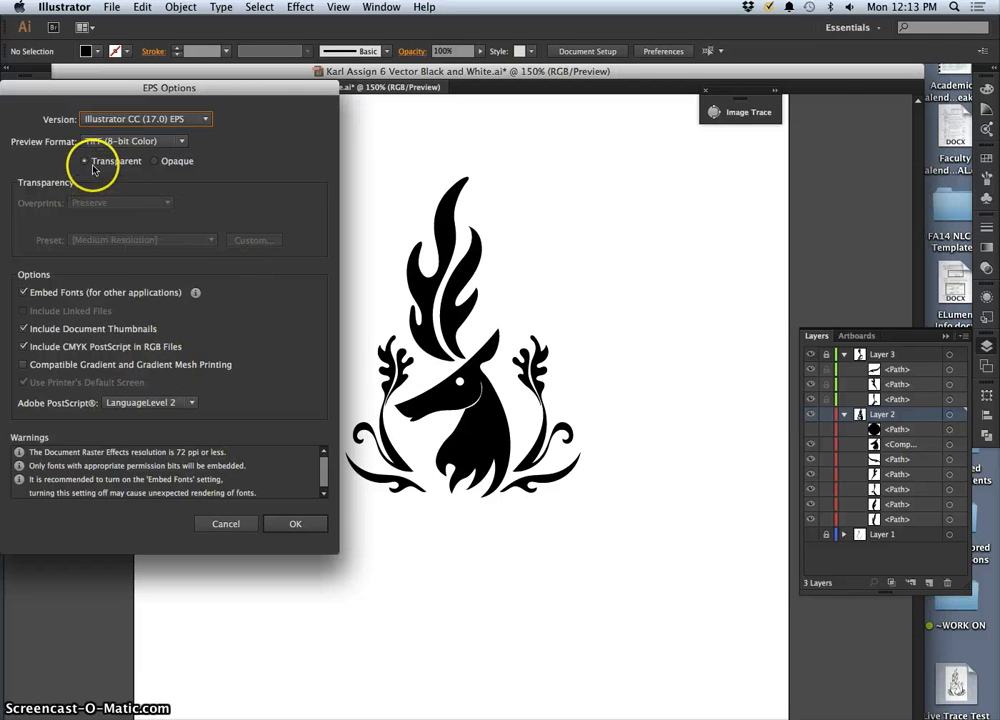
left_click(296, 525)
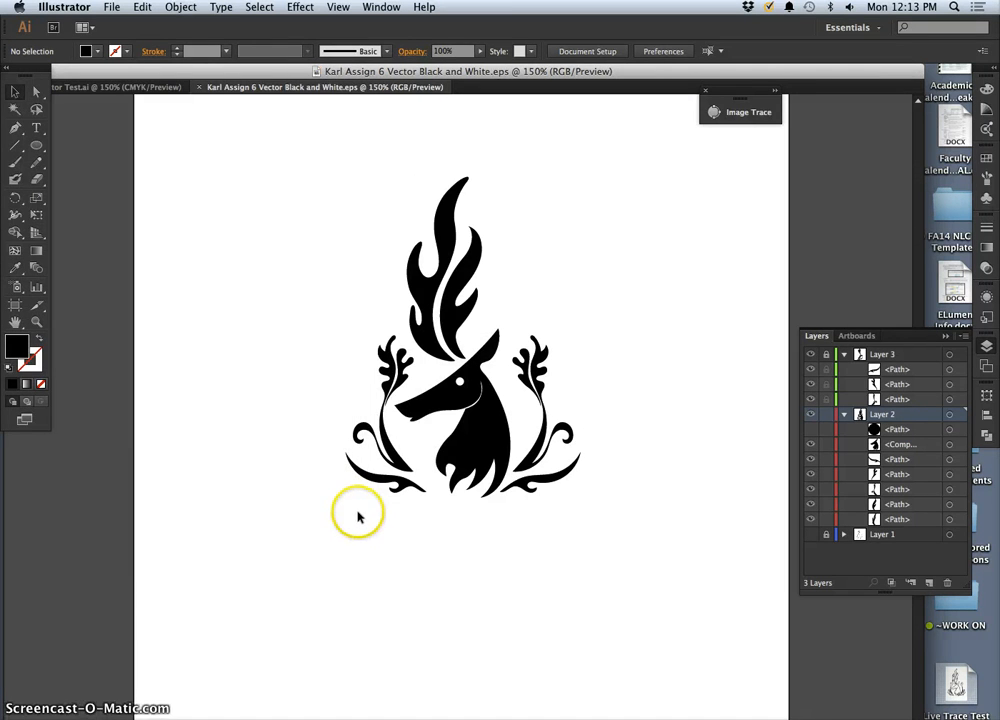
key("F11")
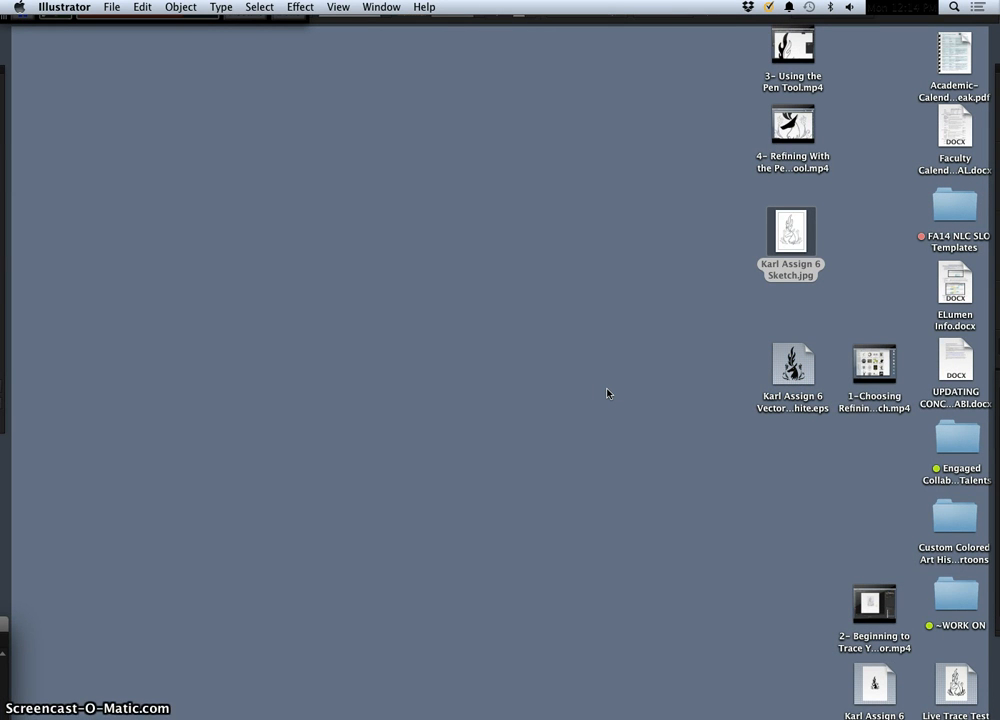
key("F11")
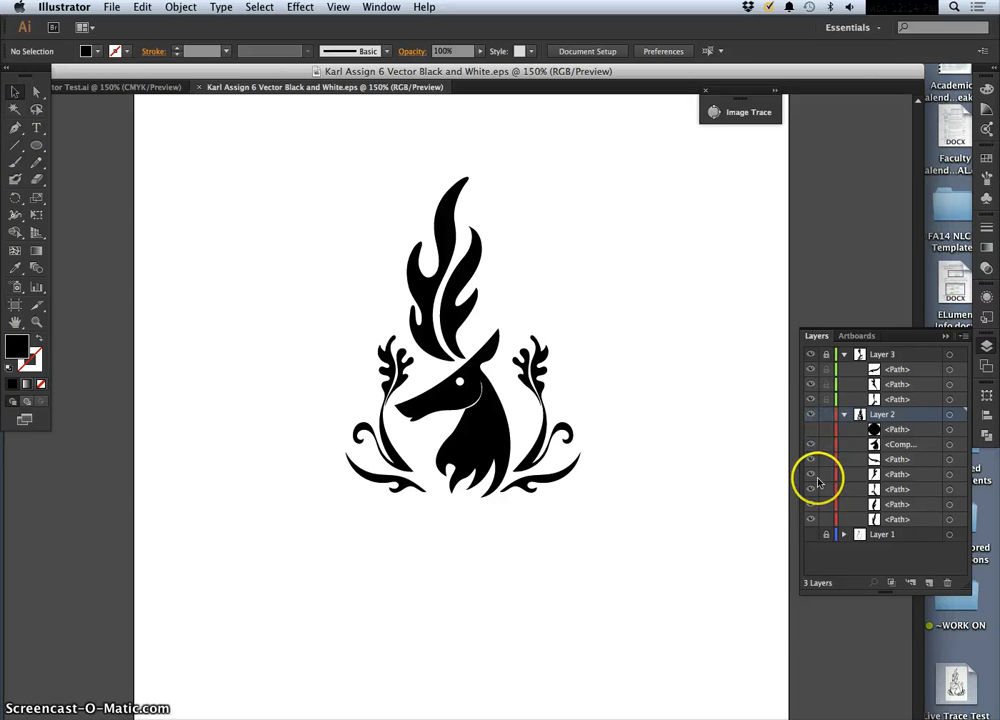
Unlock Layer 3, select the whole logo and open the Simplify settings for its paths
left_click(826, 354)
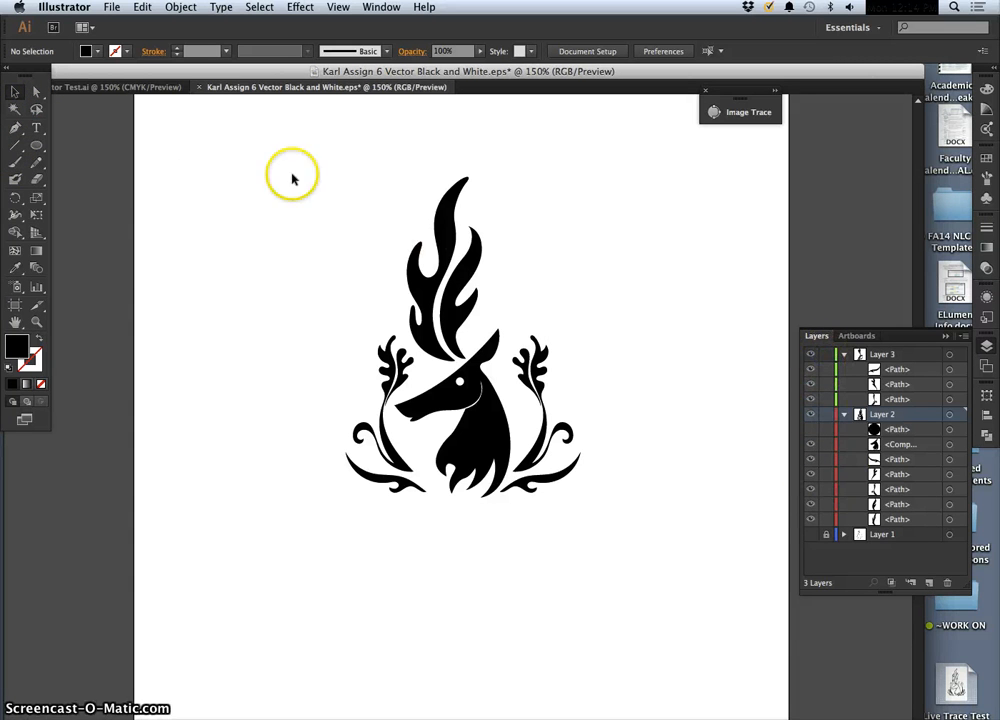
left_click_drag(292, 175, 632, 551)
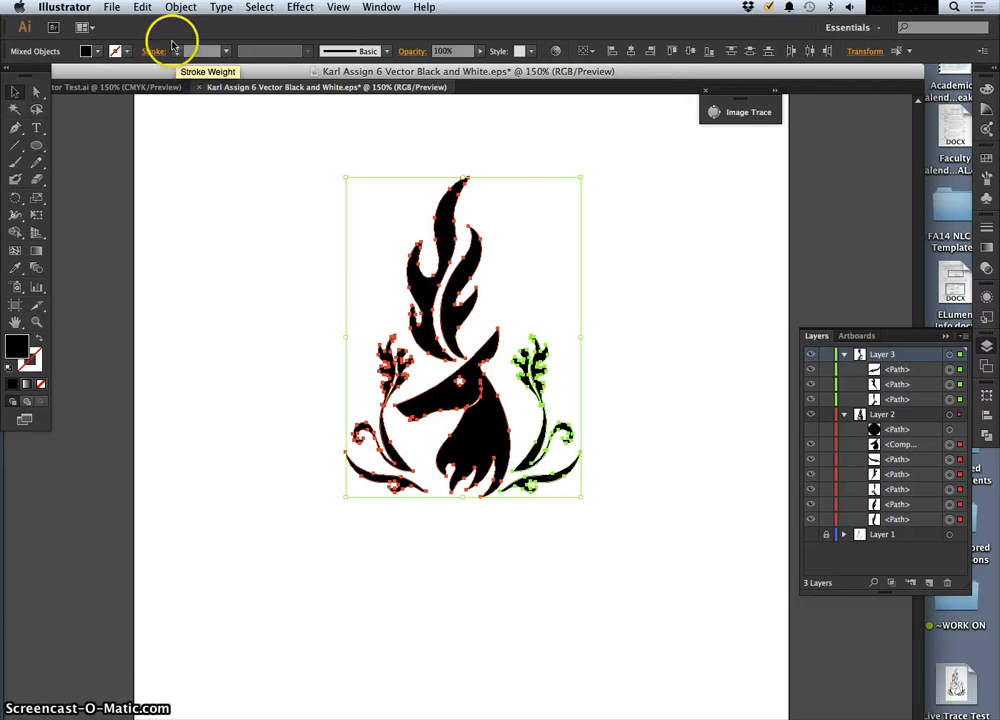
left_click(178, 8)
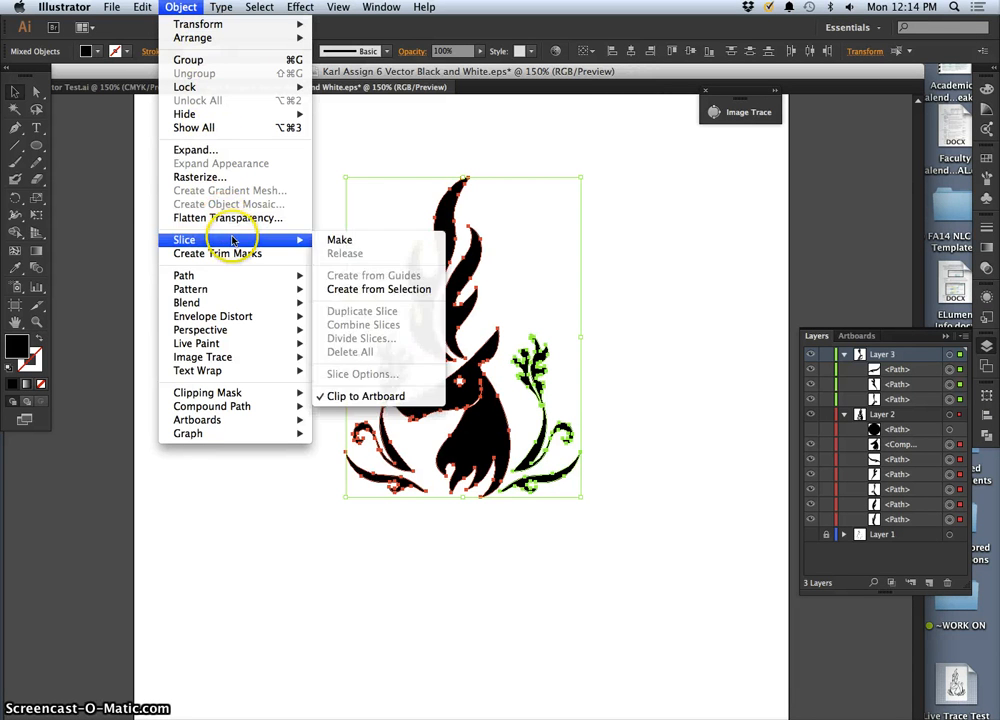
mouse_move(187, 279)
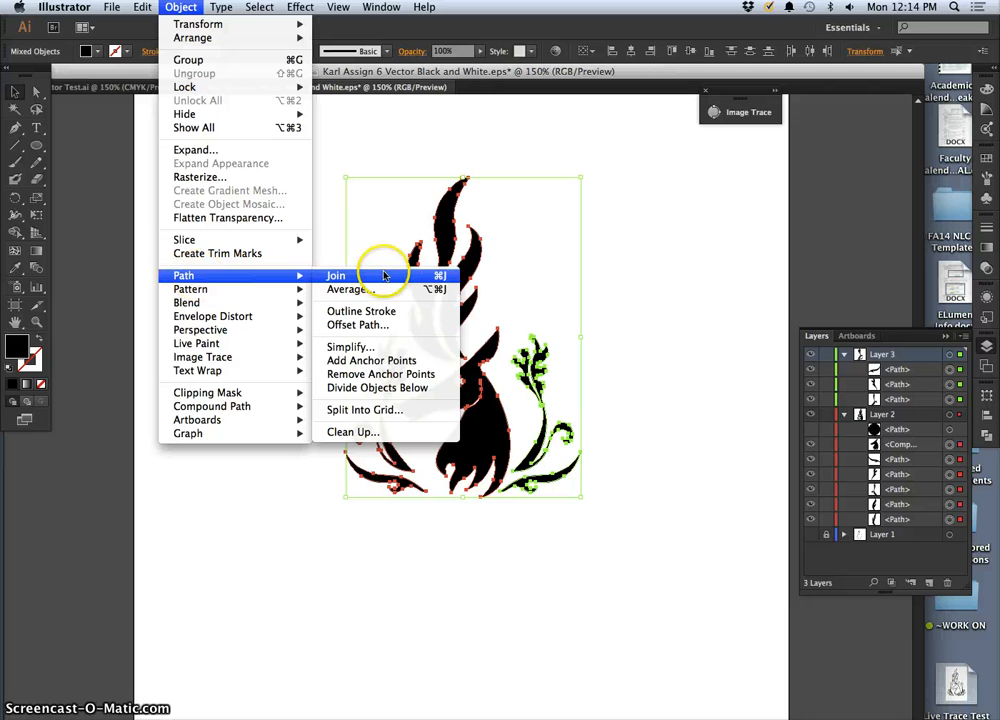
left_click(370, 347)
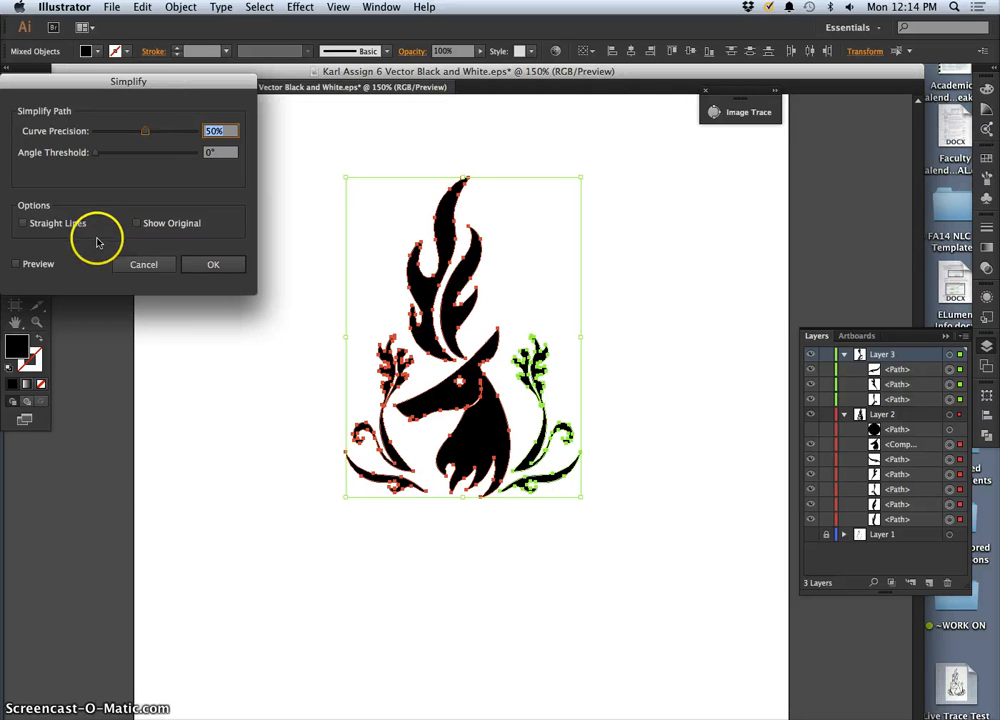
Preview the simplification at low and 100% curve precision, and raise the angle threshold to 180°
left_click(17, 265)
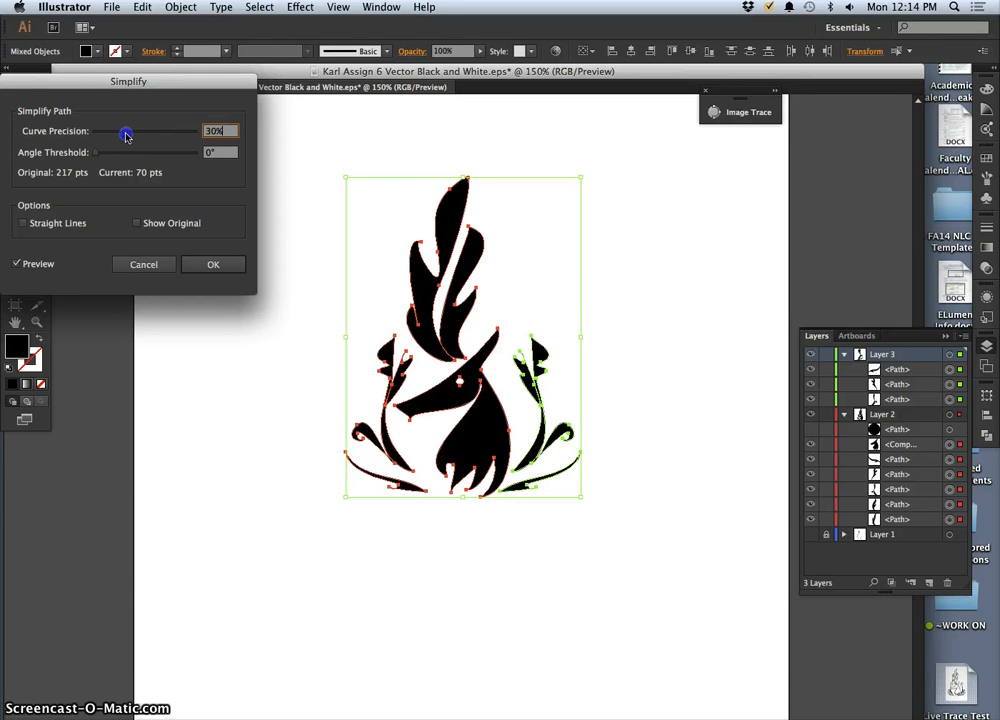
left_click_drag(126, 136, 121, 137)
left_click_drag(206, 136, 205, 137)
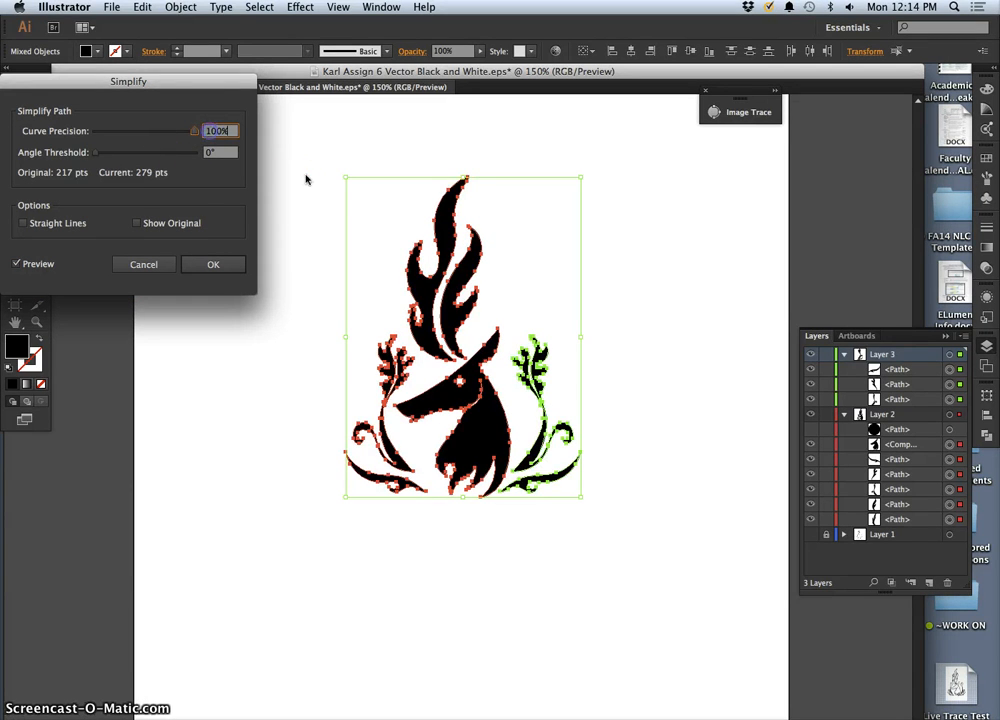
left_click(166, 178)
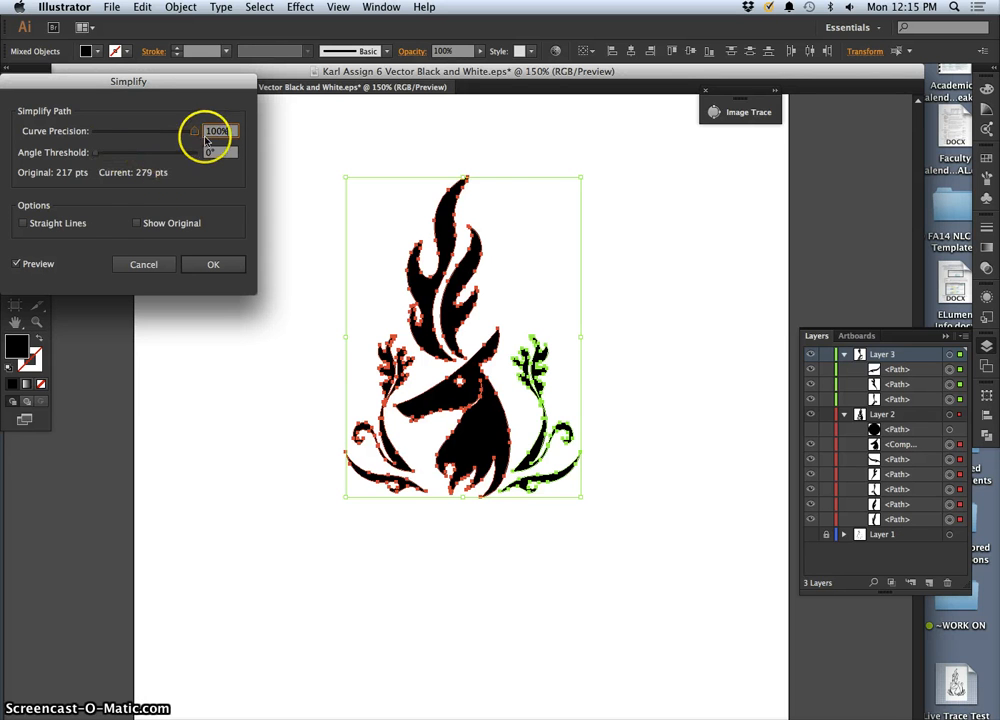
left_click(93, 155)
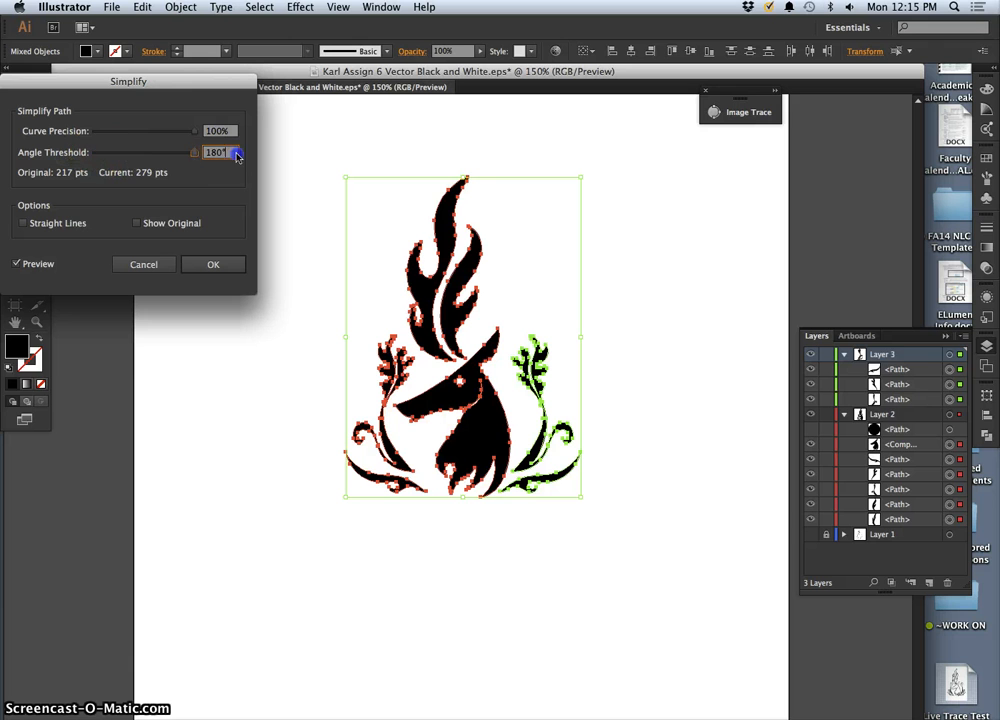
Simplify the logo's paths with 46% curve precision and a 180° angle threshold, and deselect the artwork
left_click_drag(196, 133, 141, 140)
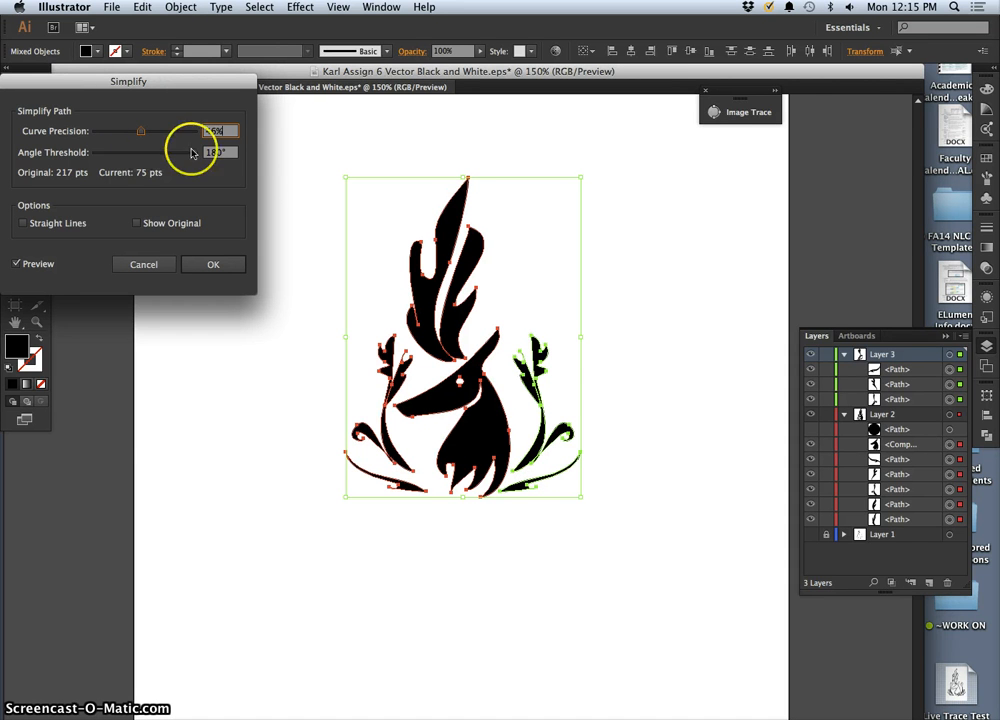
left_click(282, 217)
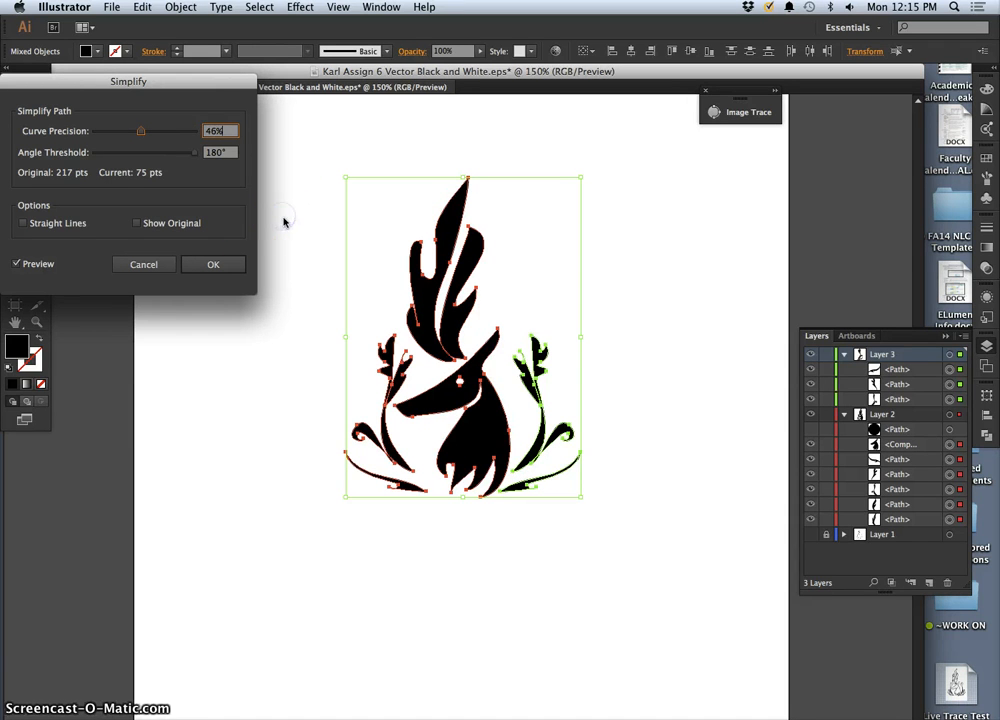
left_click(232, 263)
left_click(275, 260)
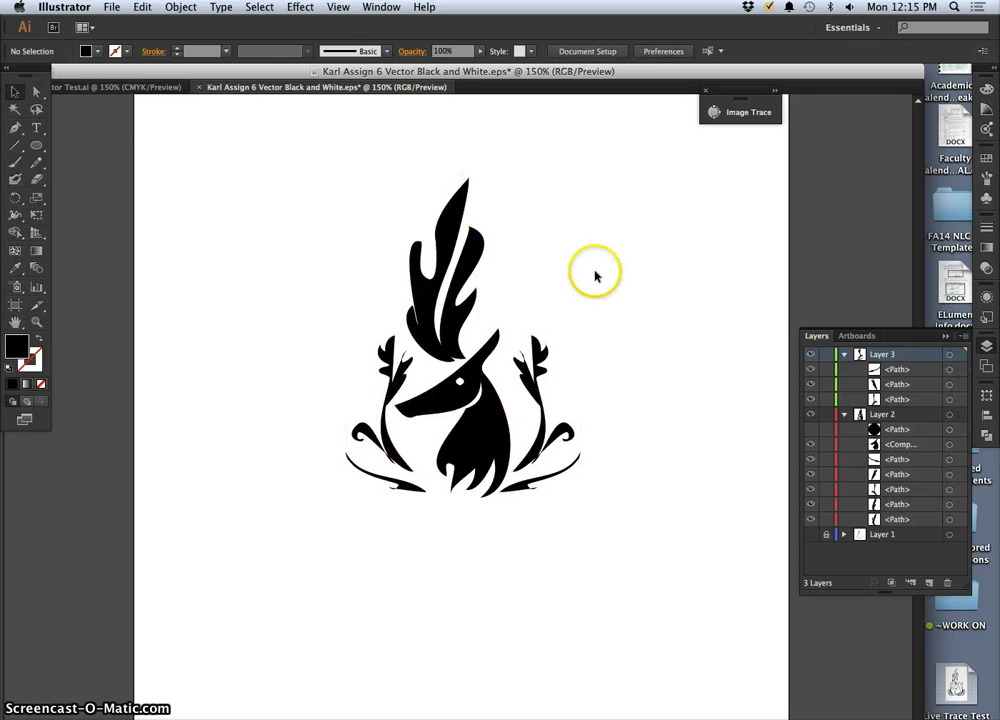
Examine the simplified shapes of the head, side ornaments and flame antlers close up at 400%
key("super+equal")
key("super+equal")
key("super+equal")
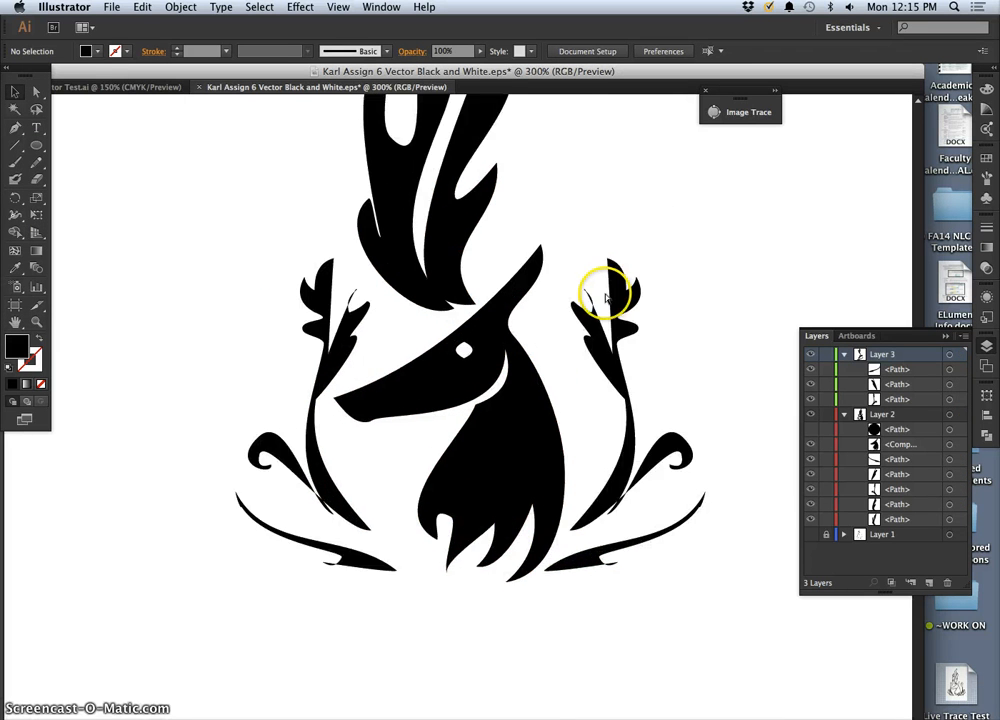
left_click(483, 368)
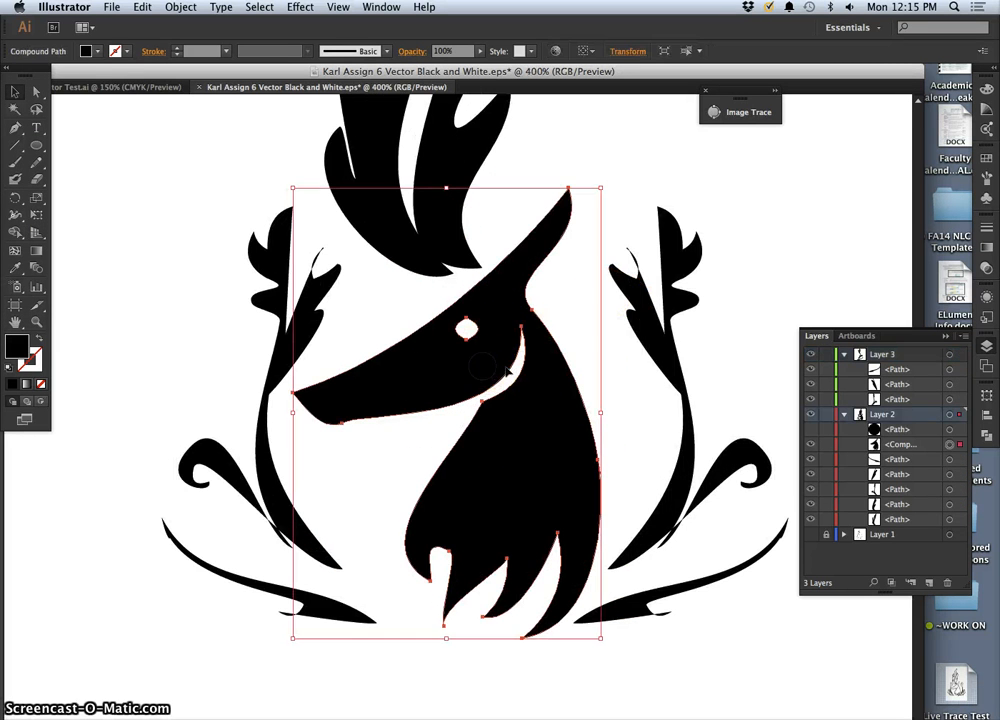
left_click(759, 217)
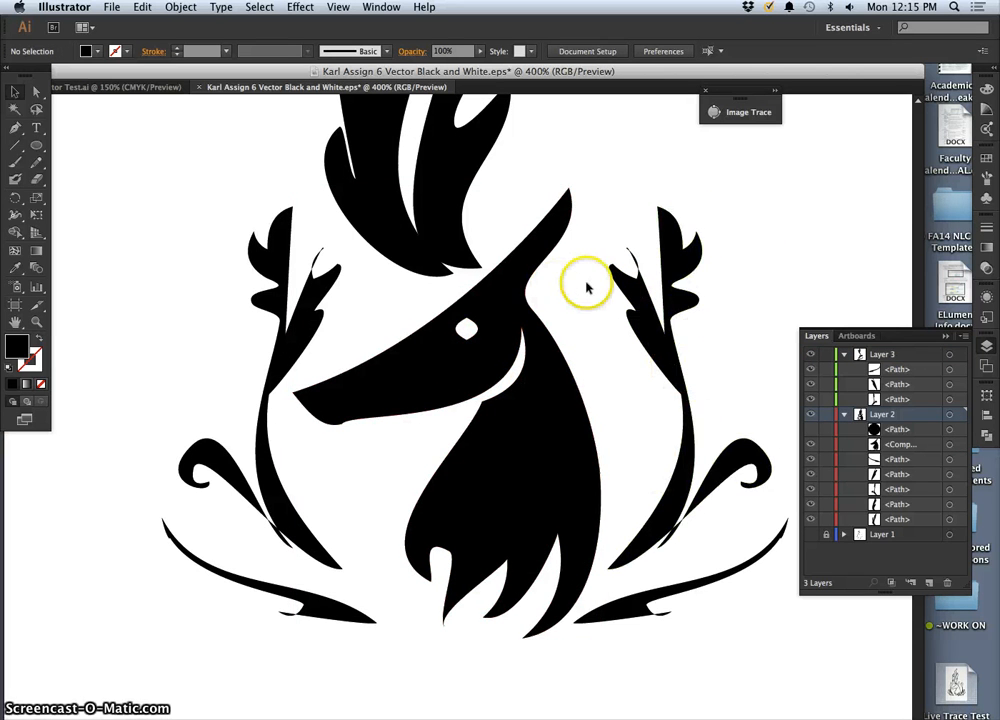
scroll(586, 290, "up", 5)
scroll(586, 292, "down", 1)
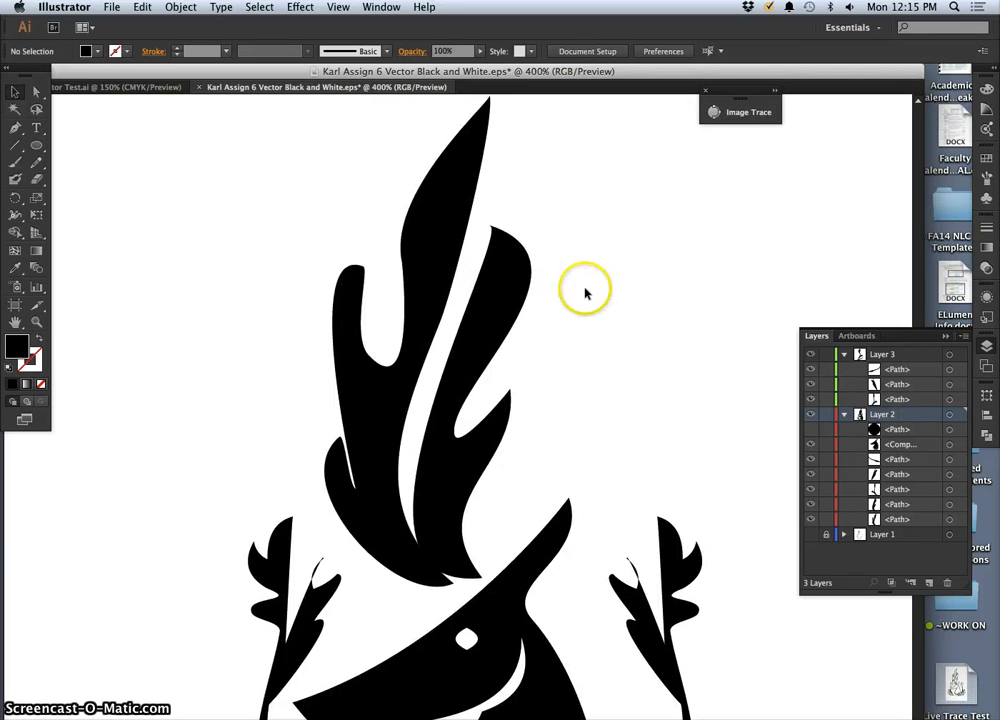
Undo the path simplification and view the whole logo at 200%
key("super+z")
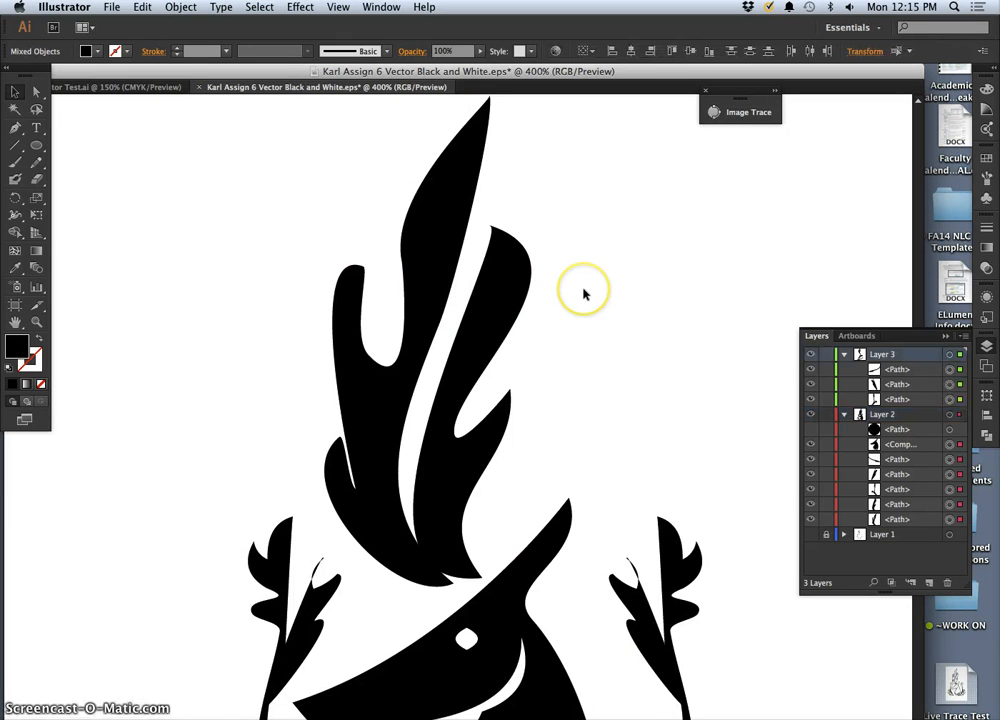
scroll(623, 330, "down", 2)
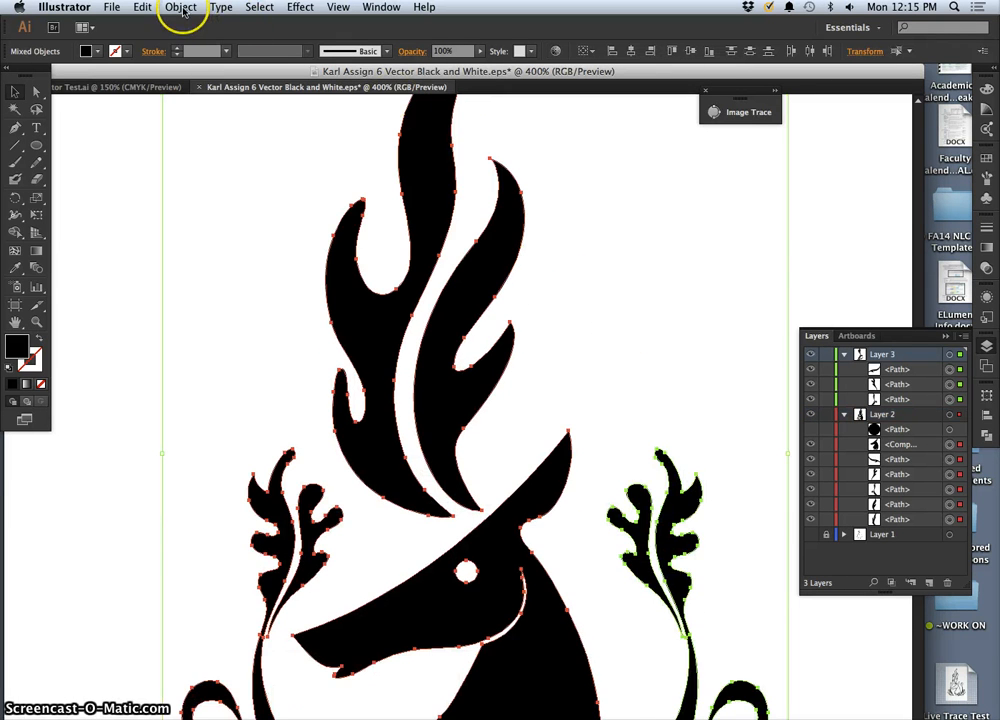
key("super+minus")
key("super+minus")
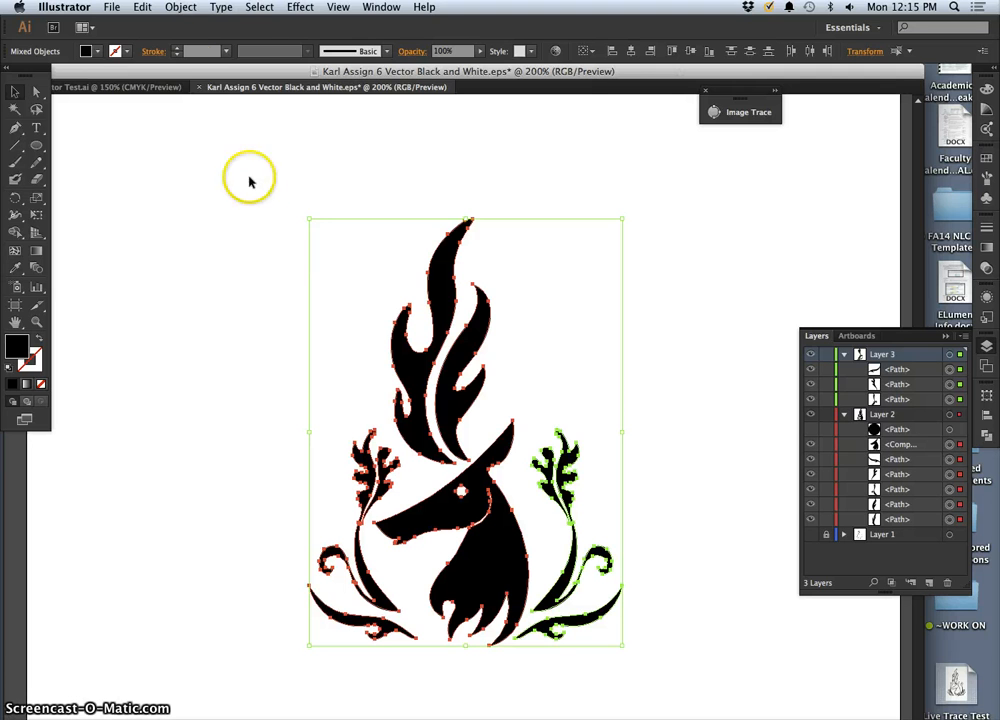
Preview Simplify on the selected logo again with the curve precision set to 100%
left_click(181, 8)
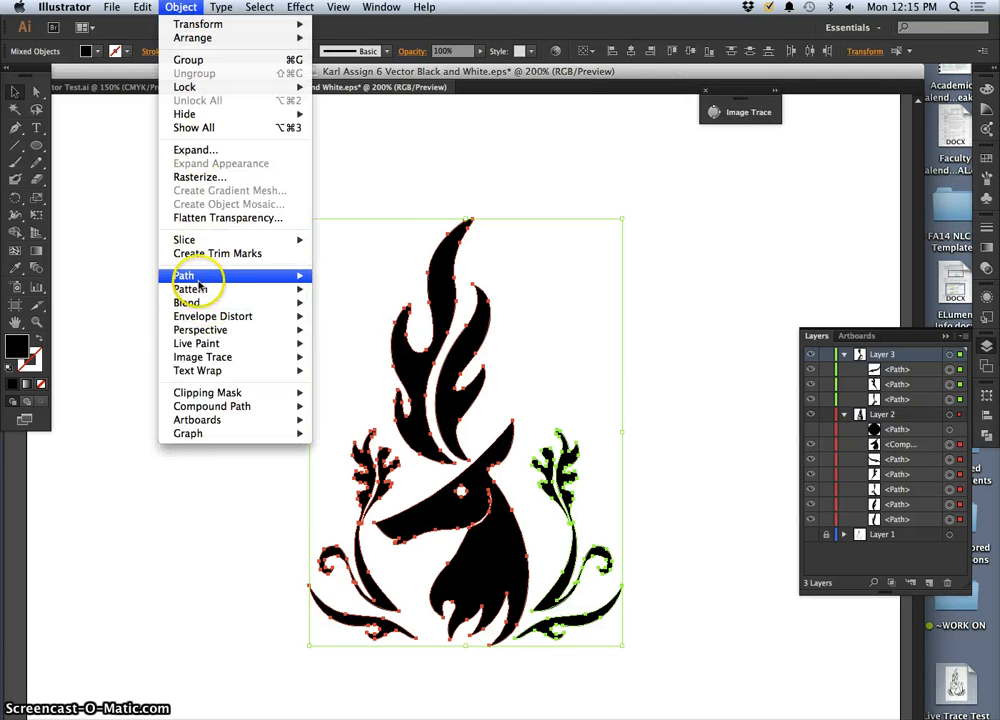
mouse_move(198, 281)
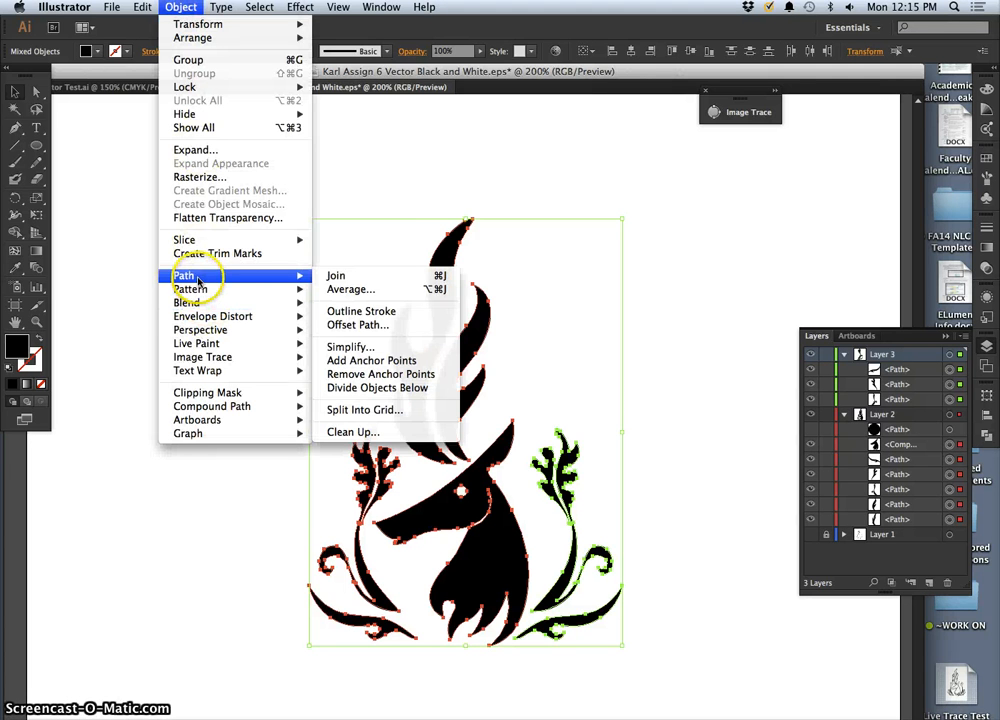
left_click(345, 346)
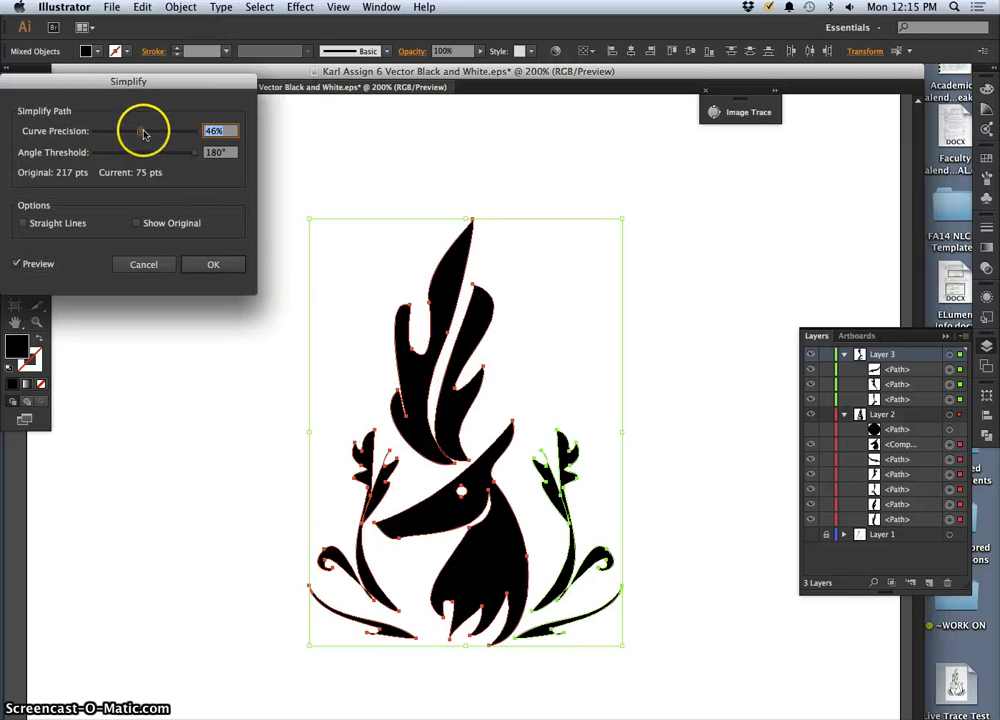
type("100")
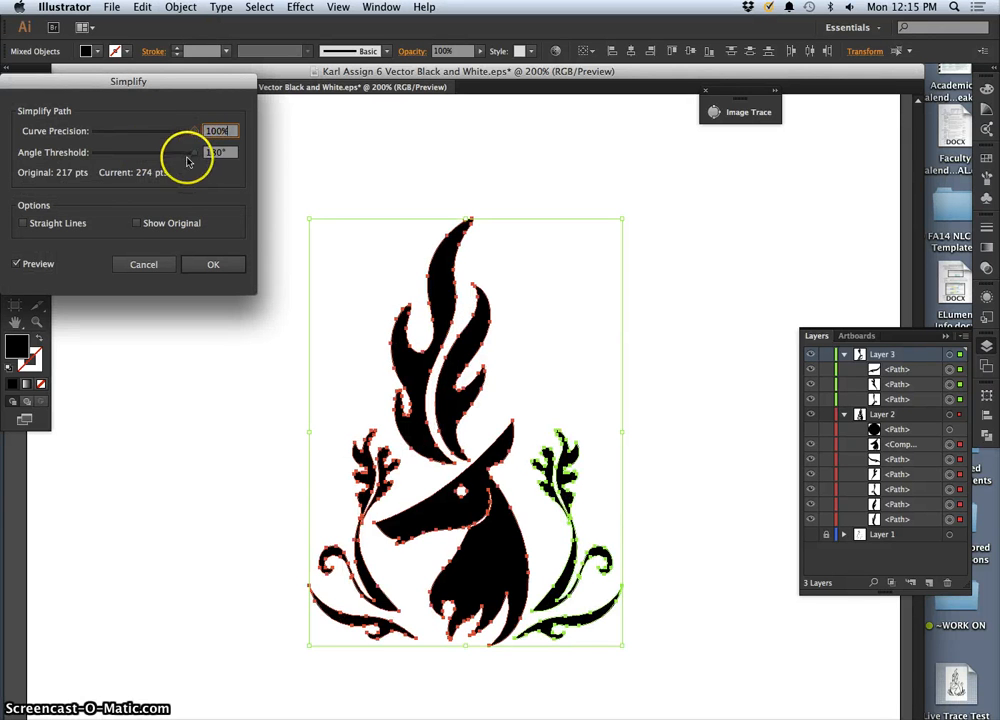
left_click(196, 155)
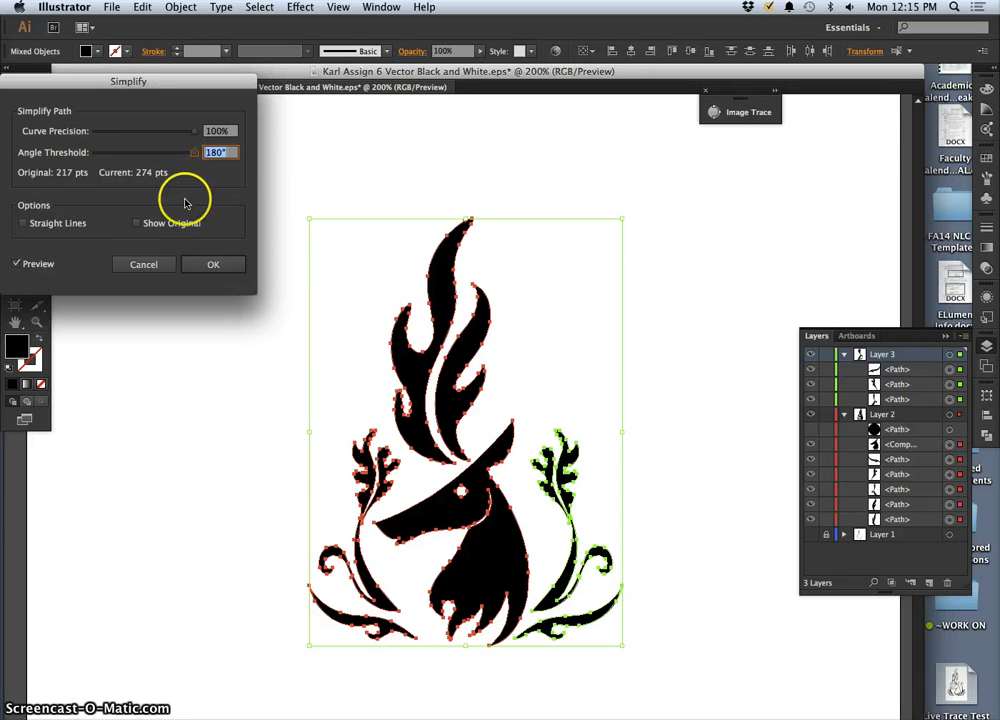
Simplify the logo's paths to straight lines with a 0° angle threshold, and deselect the artwork
left_click(23, 224)
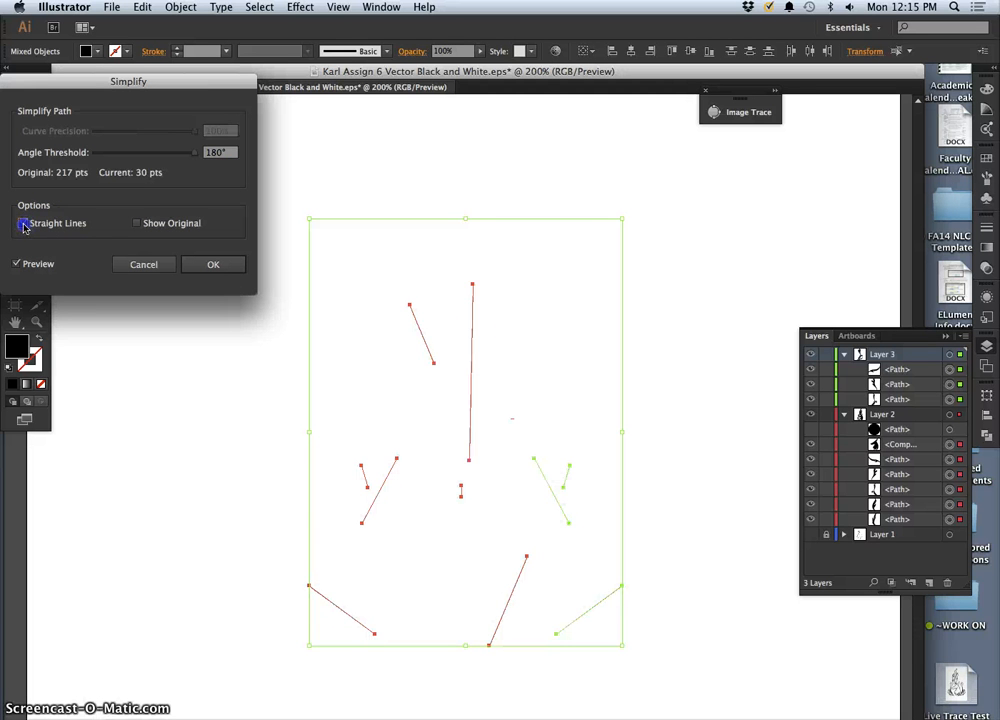
left_click_drag(197, 153, 47, 162)
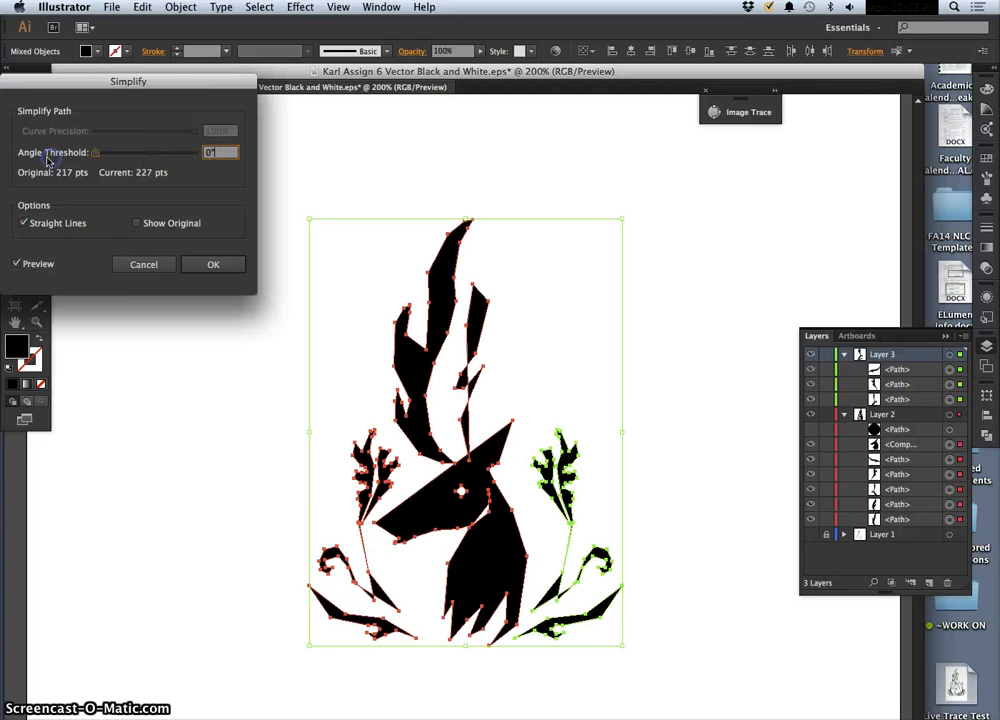
left_click(69, 154)
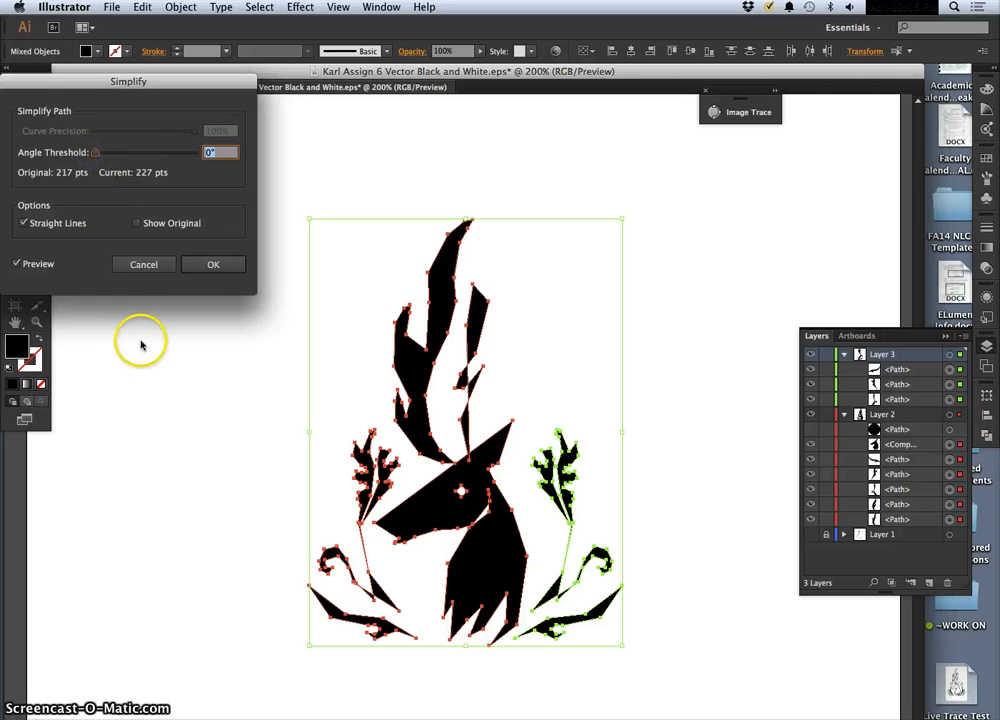
left_click(214, 266)
left_click(232, 333)
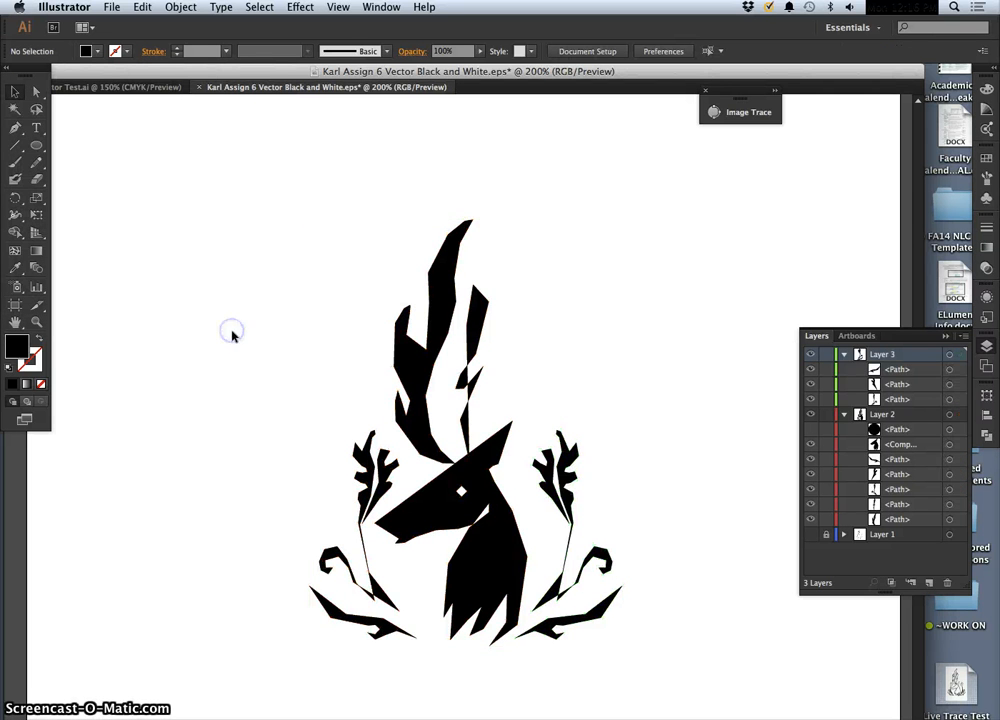
Copy the straight-line ornaments to the right of the deer, and undo the logo's straight-line simplification
scroll(458, 400, "down", 3)
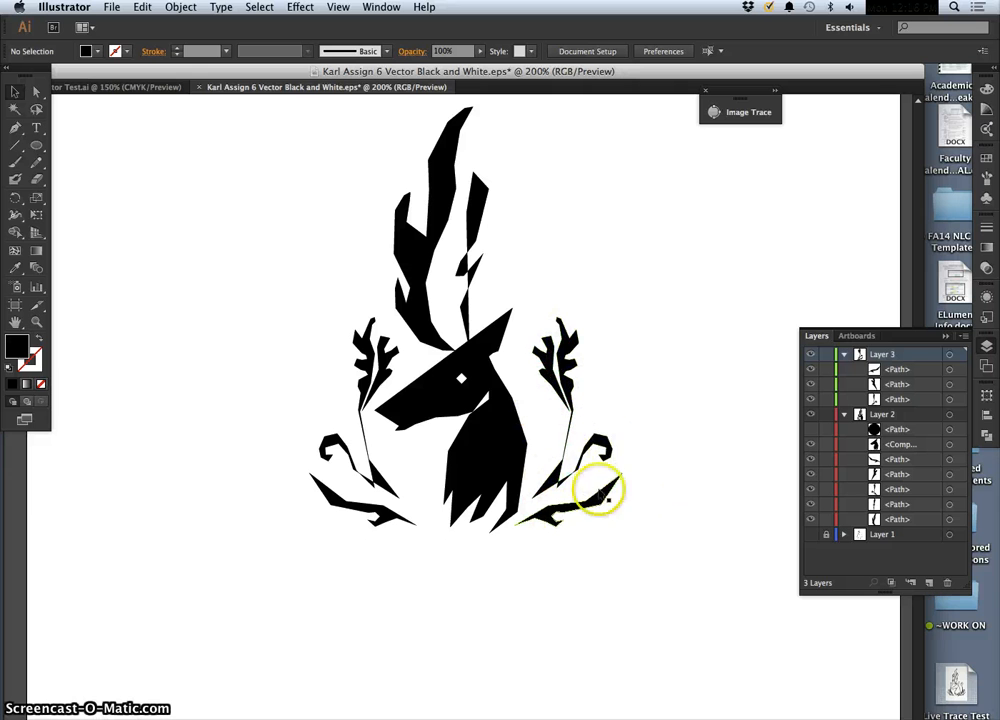
left_click_drag(601, 329, 535, 533)
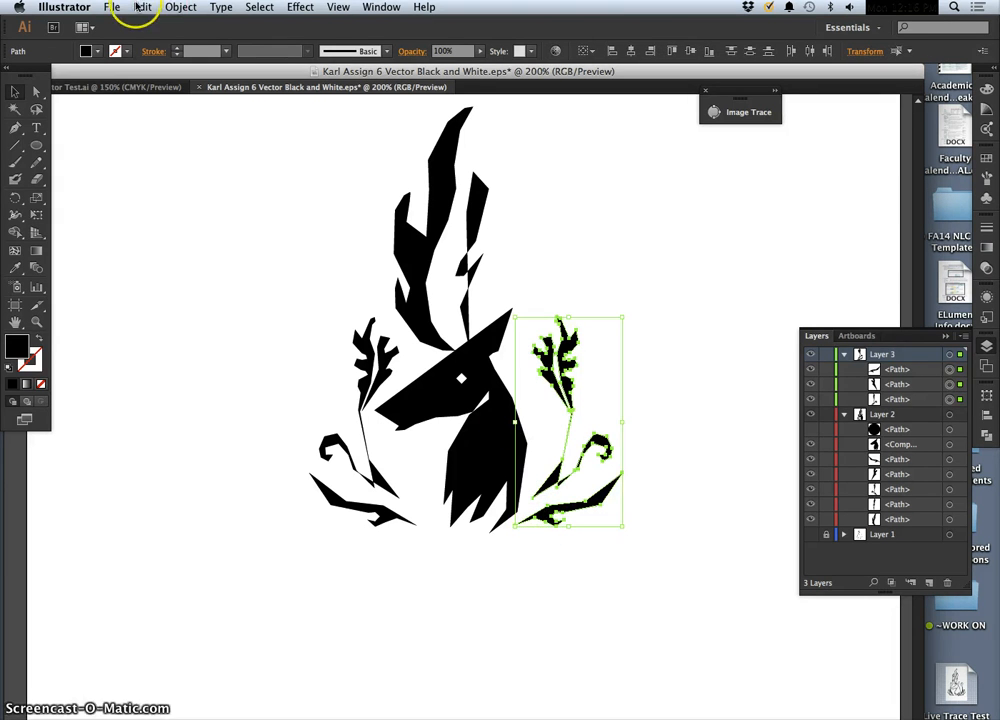
left_click(143, 8)
left_click(155, 74)
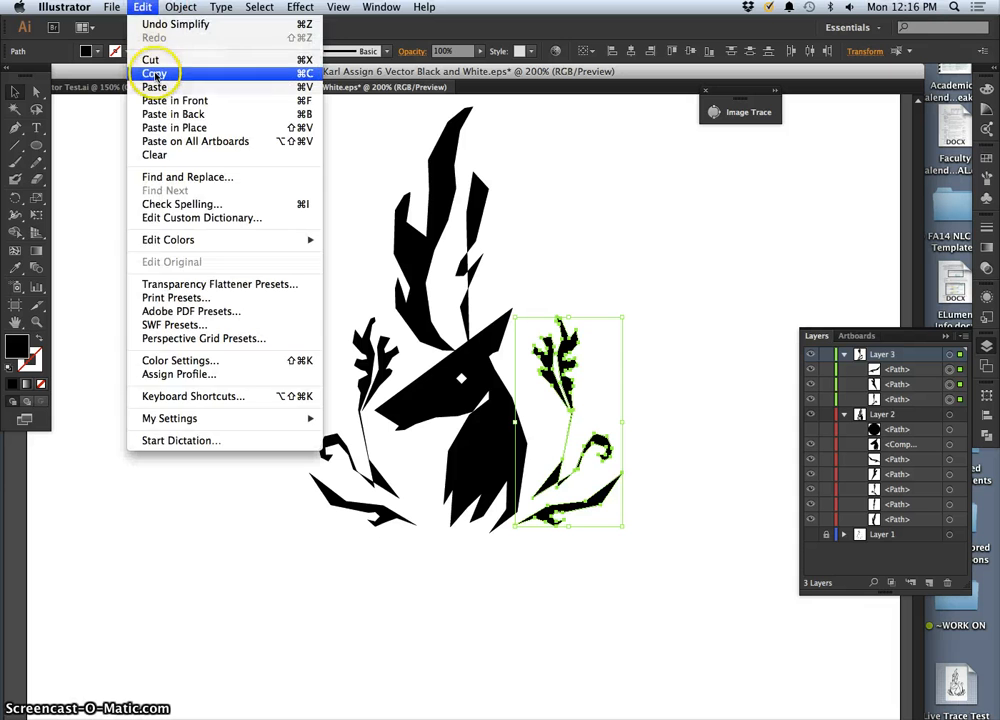
left_click(640, 325)
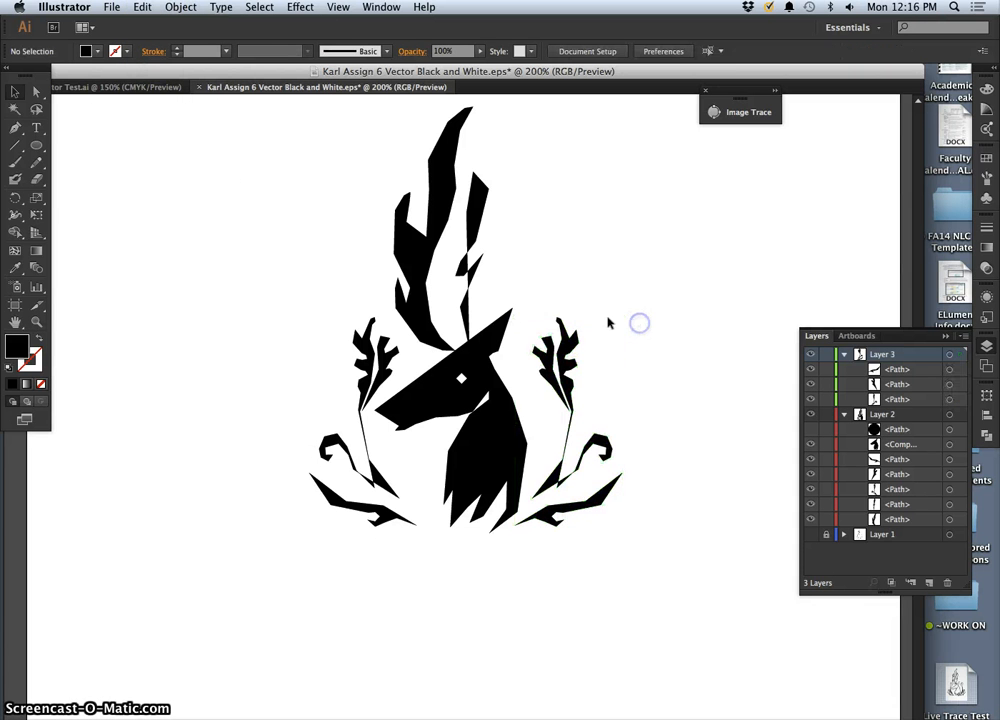
key("super+z")
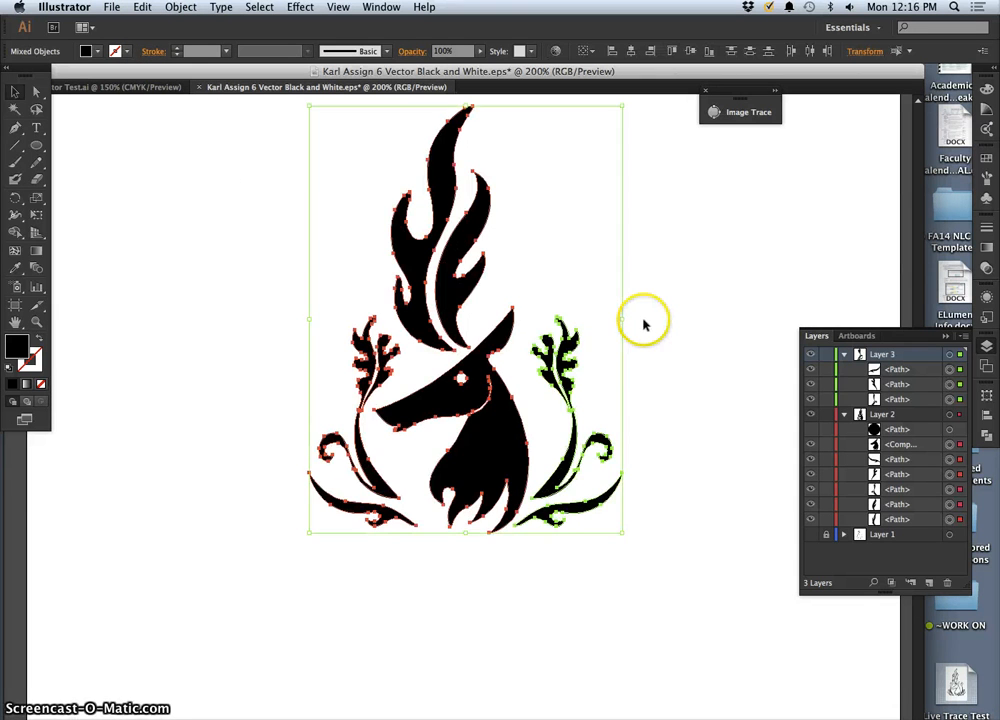
left_click(650, 323)
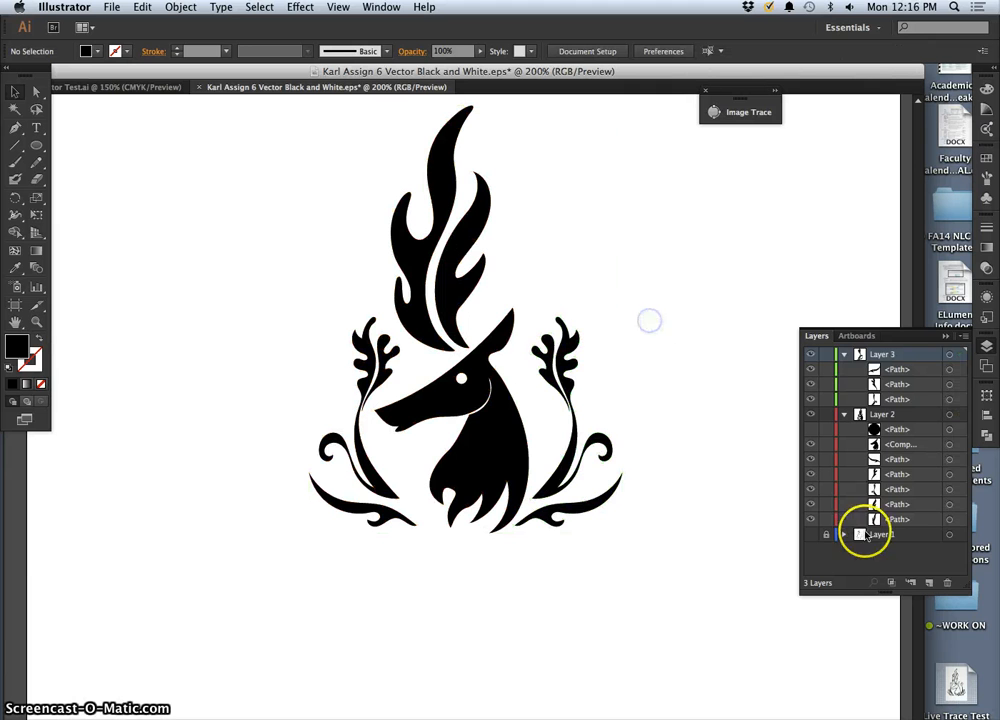
Hide Layer 3, add a new layer, and paste the copied straight-line ornaments in place on it
left_click(811, 355)
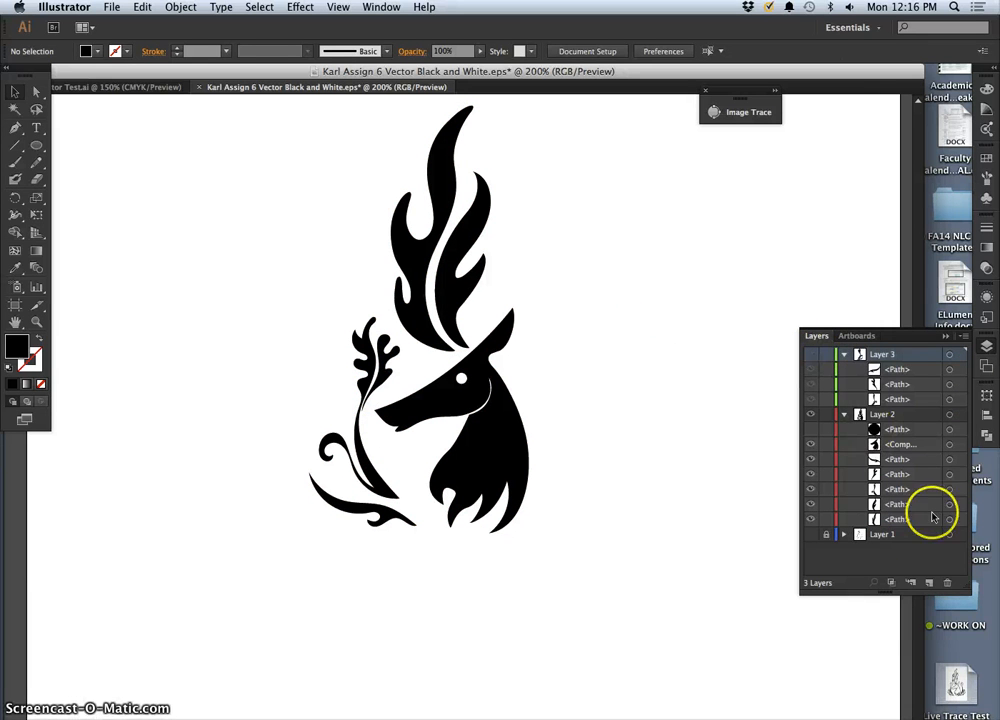
left_click(932, 585)
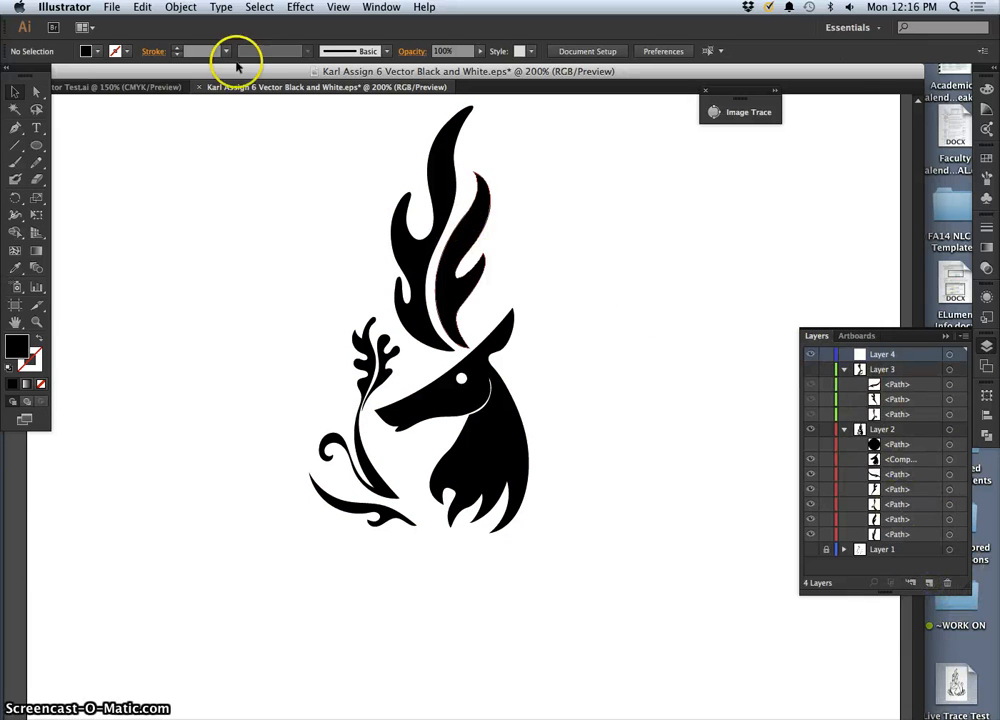
left_click(143, 7)
left_click(173, 127)
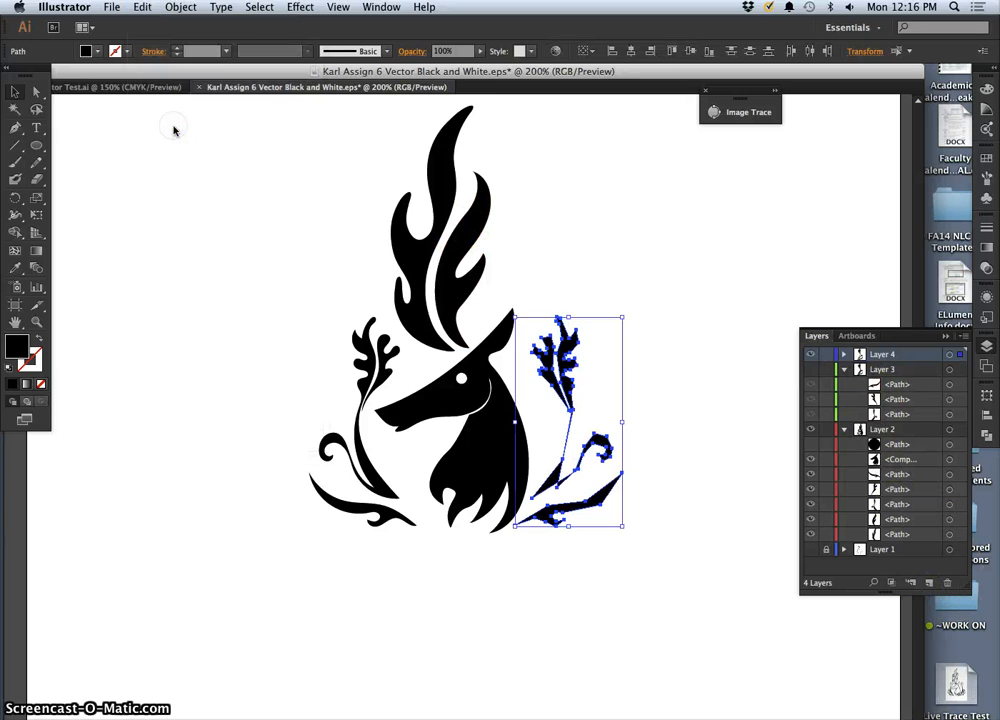
left_click(572, 242)
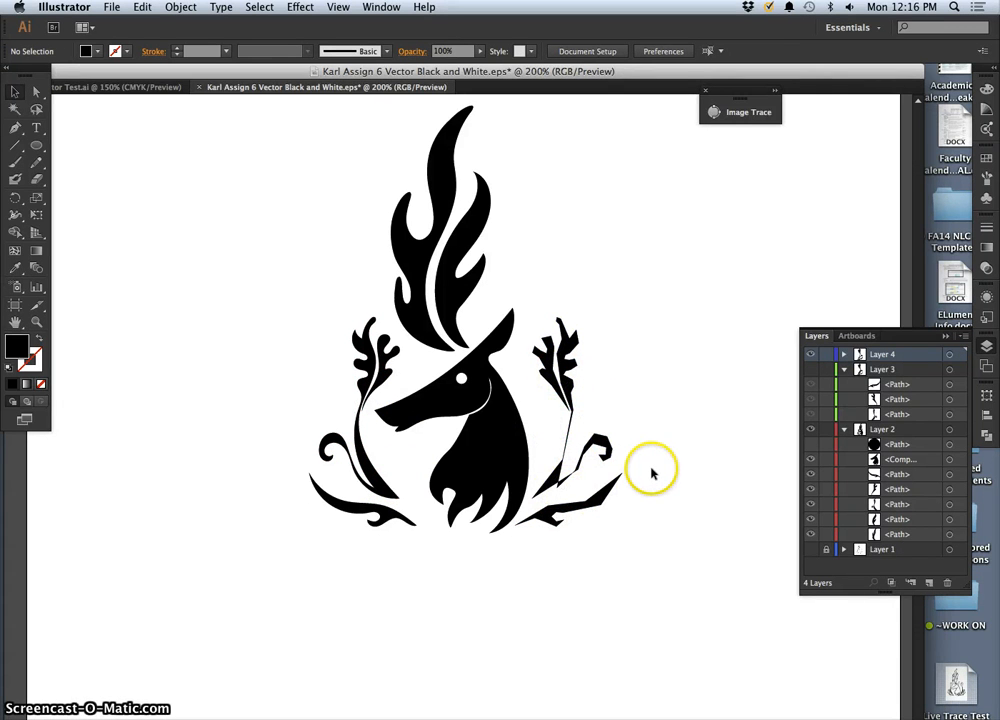
Check the mixed curved and straight-line logo at 100% and 150%, and undo the pasted ornaments, new layer and hiding of Layer 3
key("super+minus")
key("super+minus")
key("super+minus")
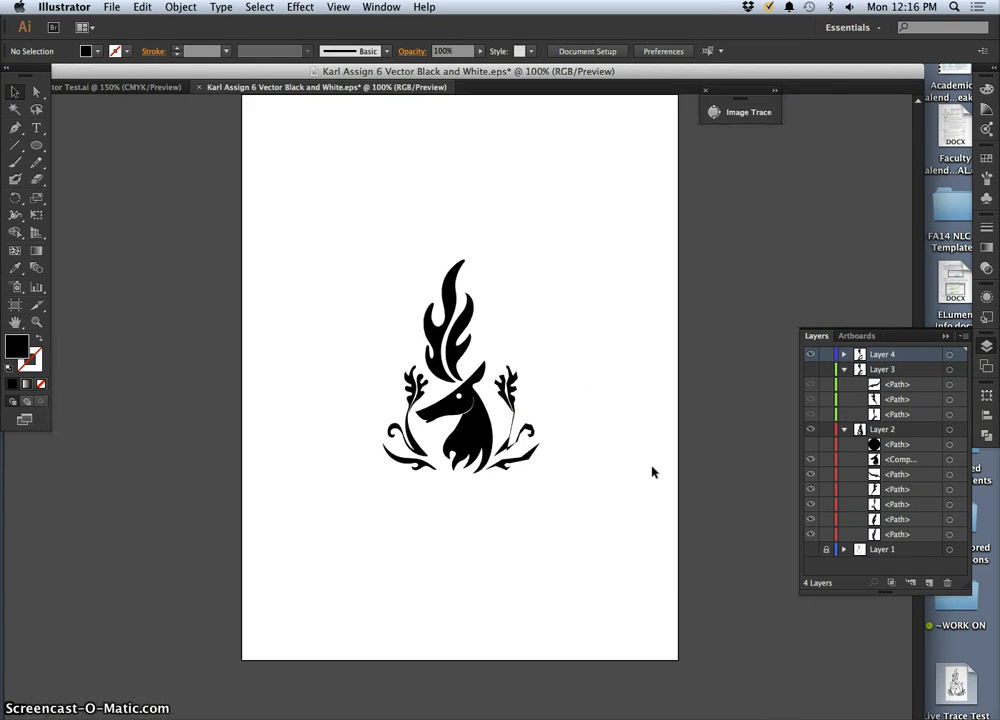
key("super+equal")
key("super+equal")
left_click(665, 464)
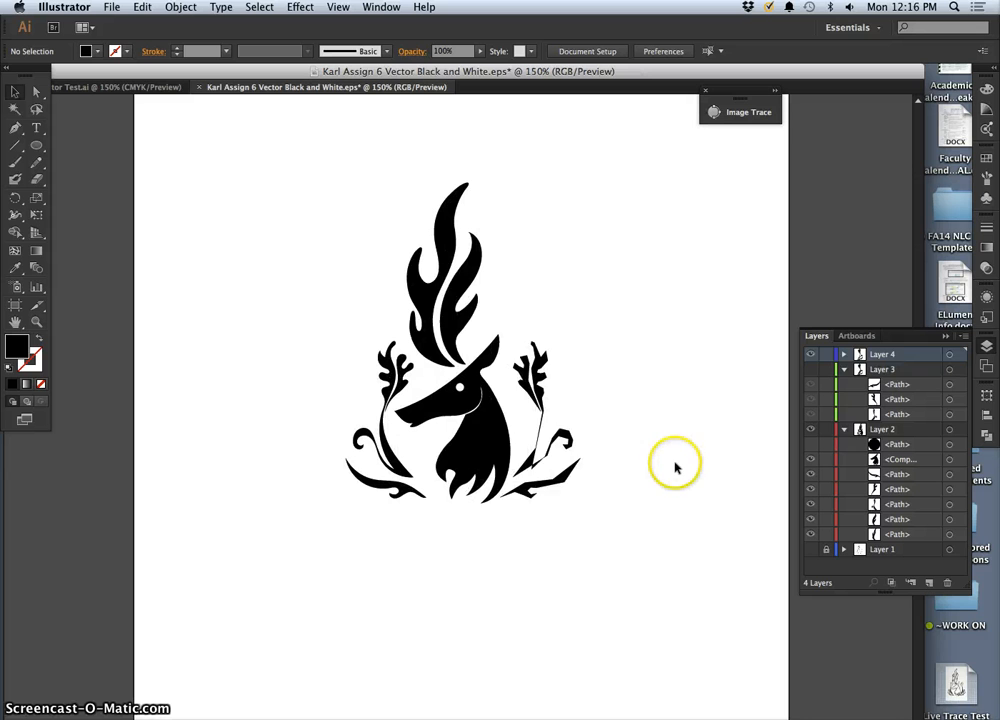
key("super+z")
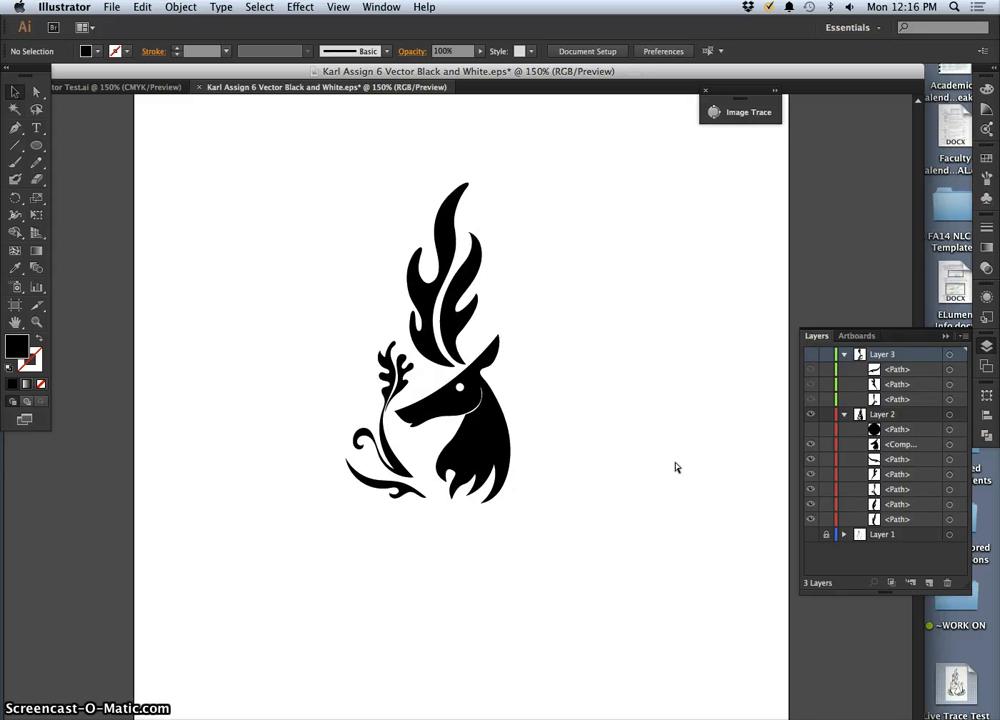
key("super+z")
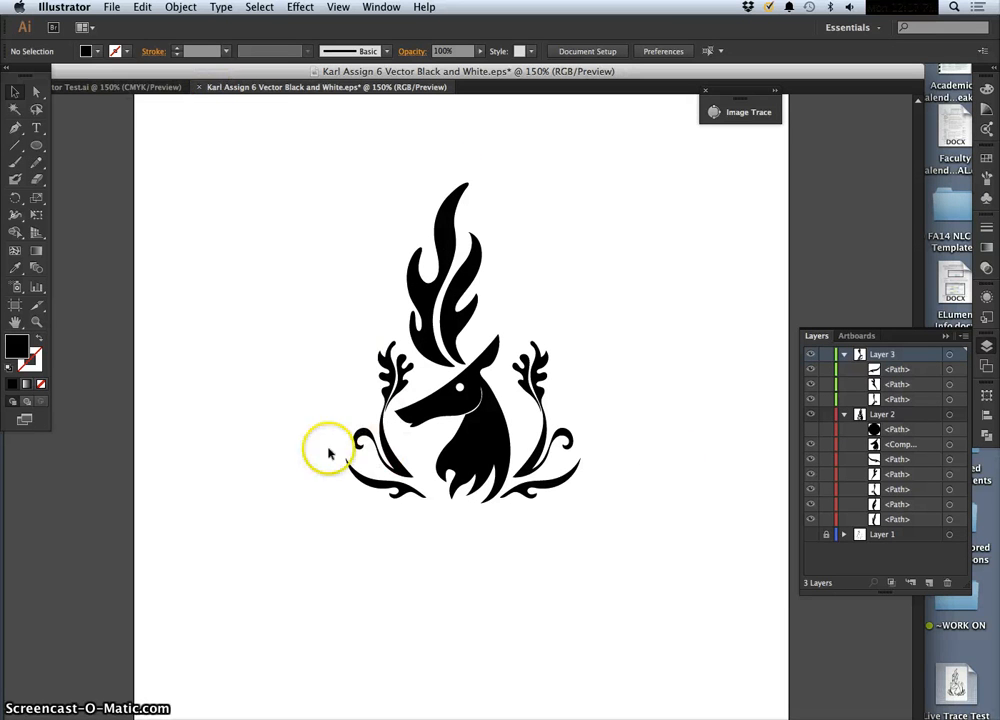
Close the logo document window in Illustrator and switch to Photoshop
left_click_drag(149, 71, 289, 77)
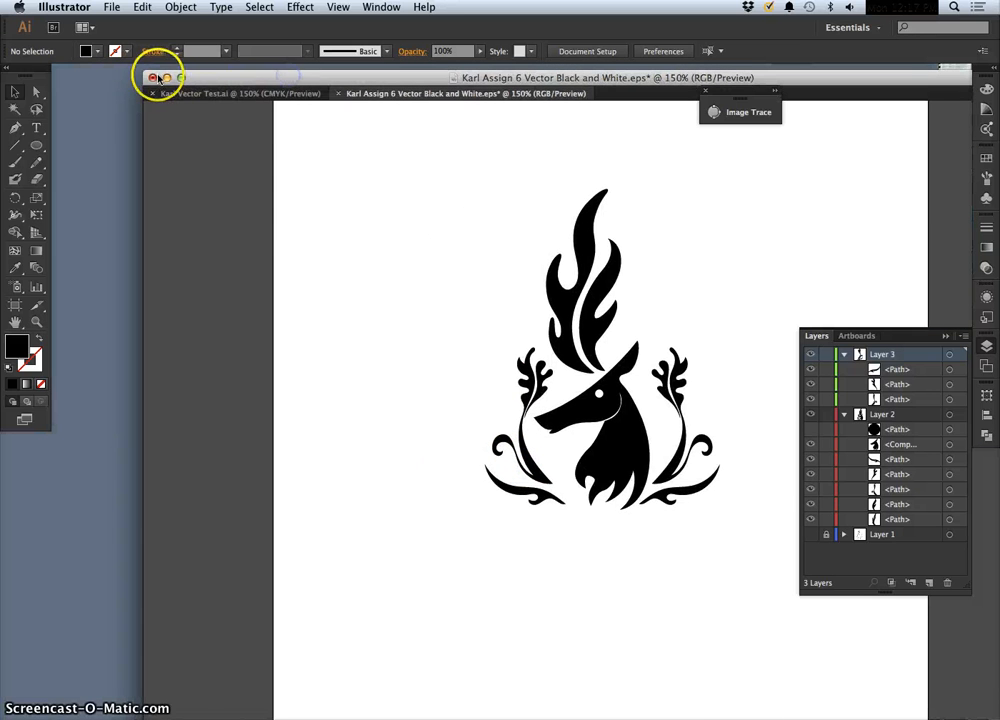
left_click(157, 78)
left_click(245, 152)
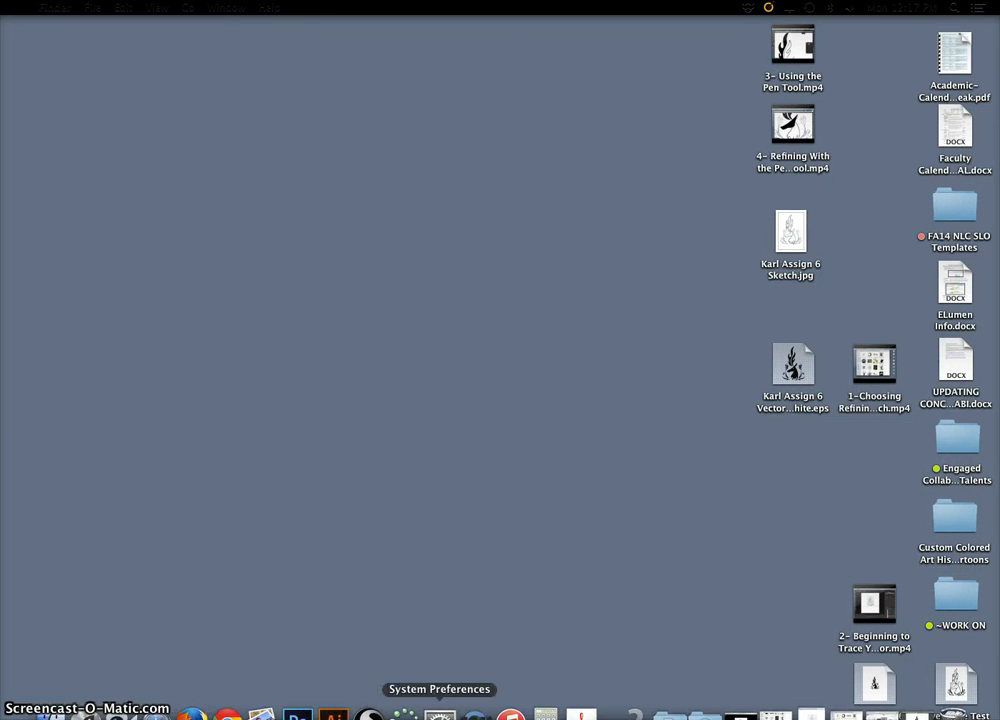
left_click(298, 710)
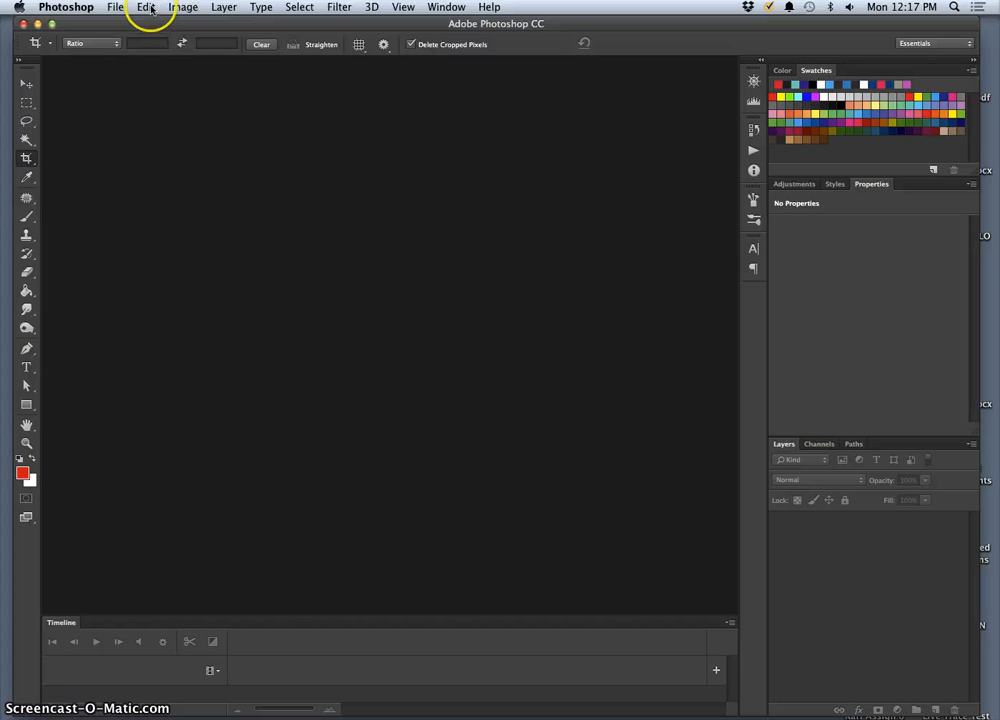
Start a new document measured in inches, with a width of 8 and a height of 10
left_click(116, 8)
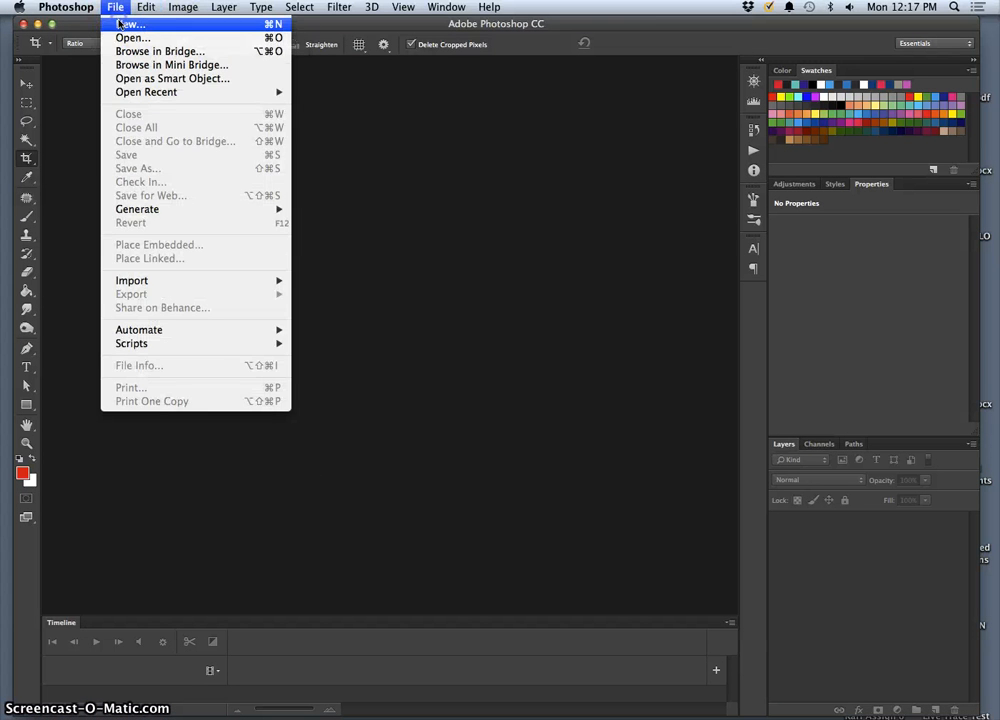
left_click(122, 24)
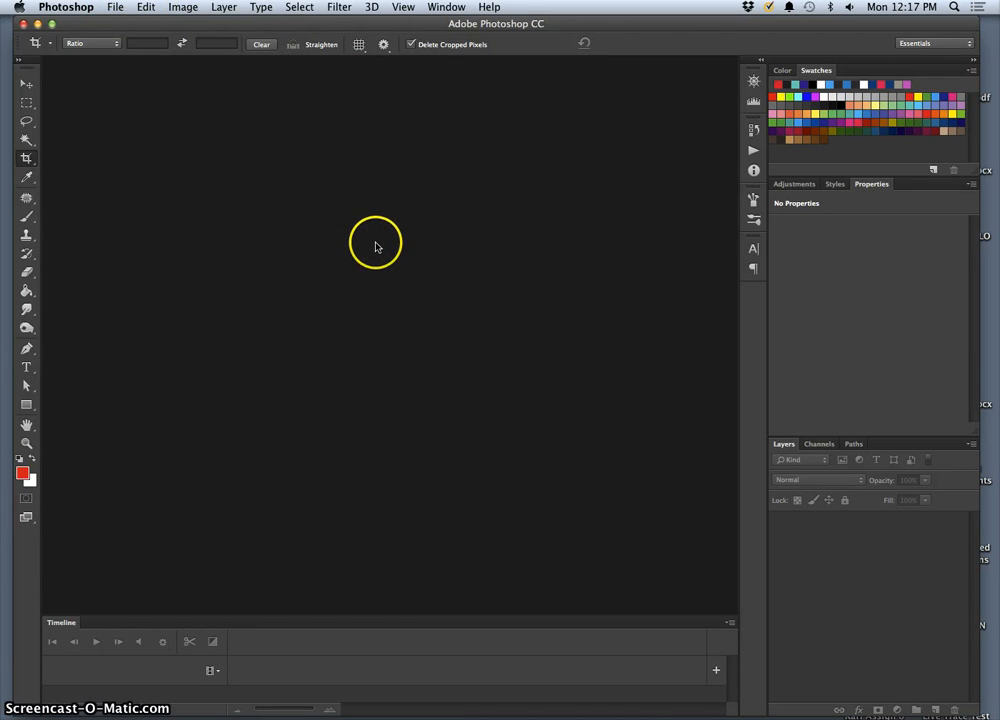
left_click(413, 212)
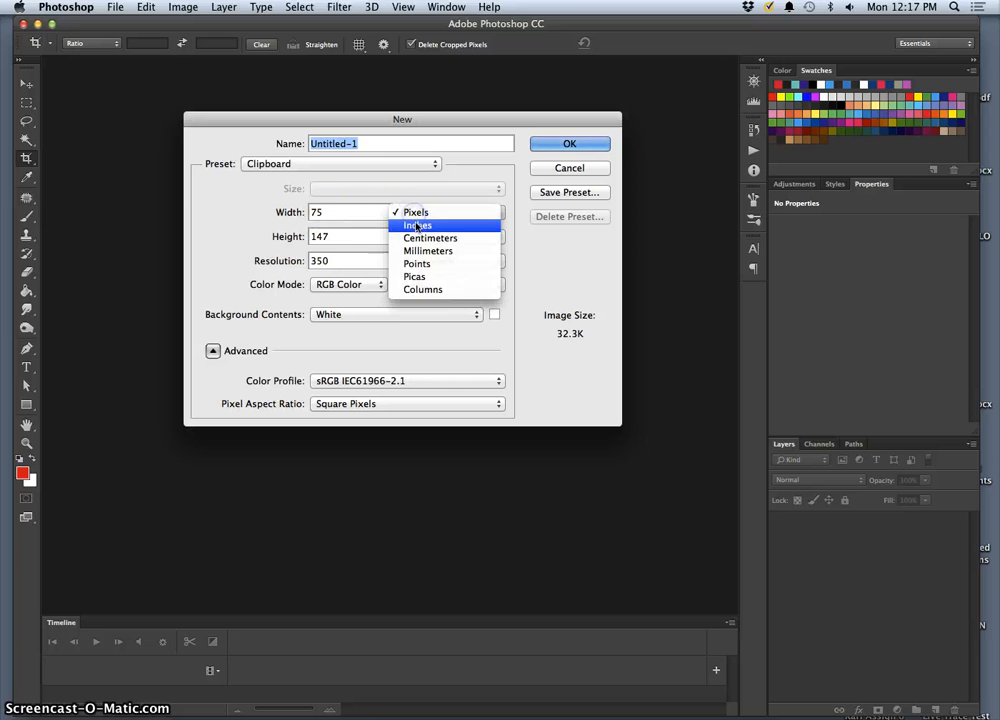
left_click(417, 226)
double_click(340, 212)
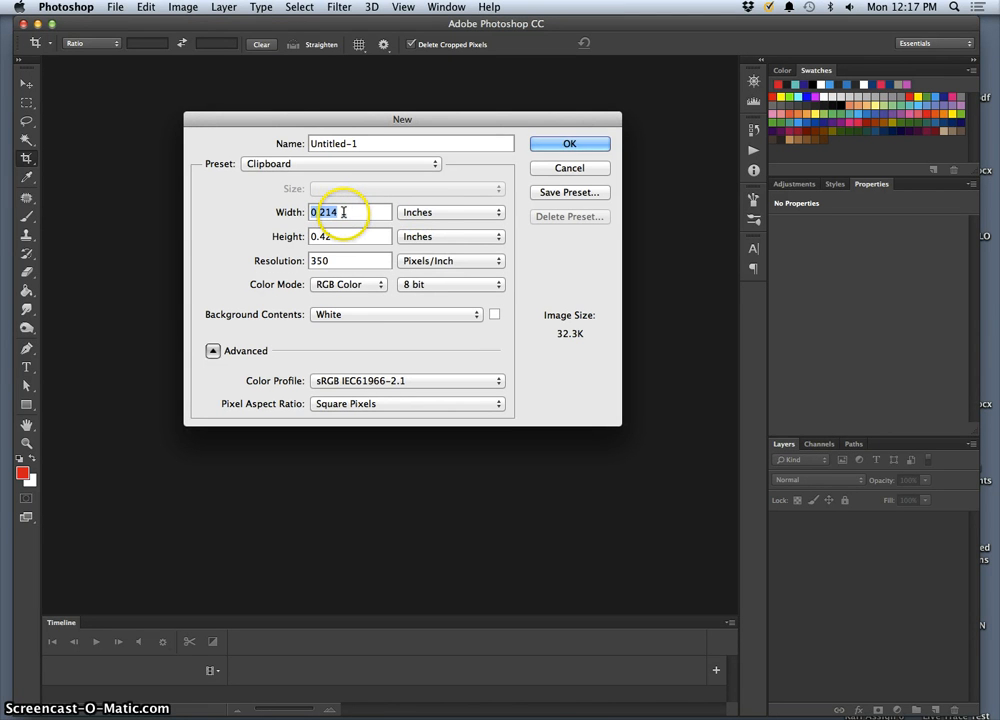
type("8")
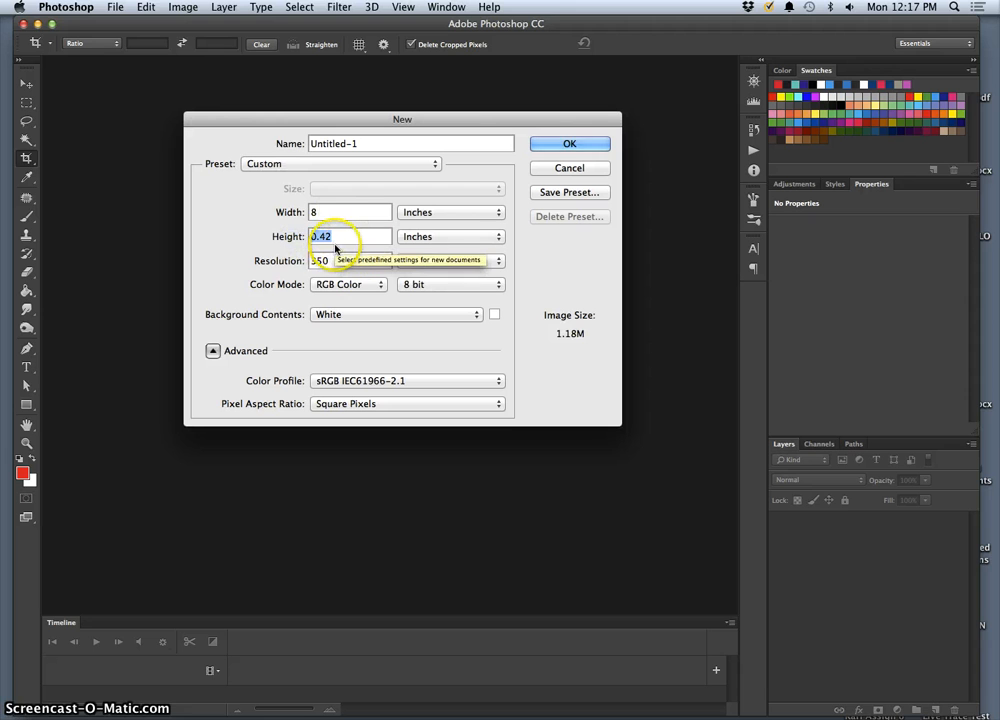
type("10")
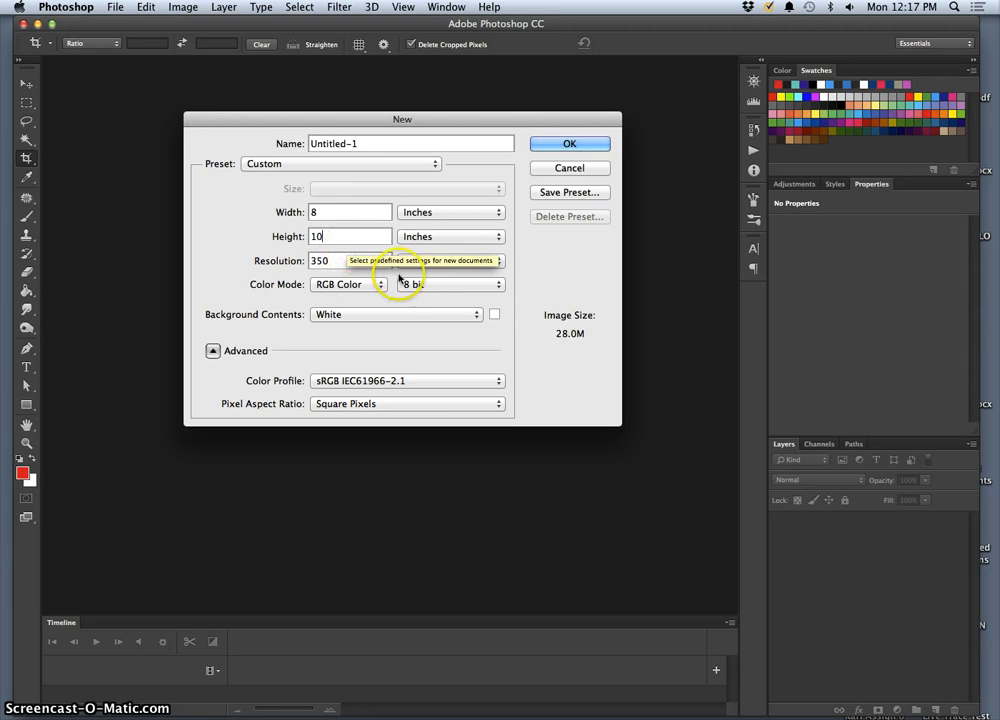
Name the new document with the owner's name followed by "Assignment 6 Black and White Logo", and create it
left_click_drag(370, 143, 298, 143)
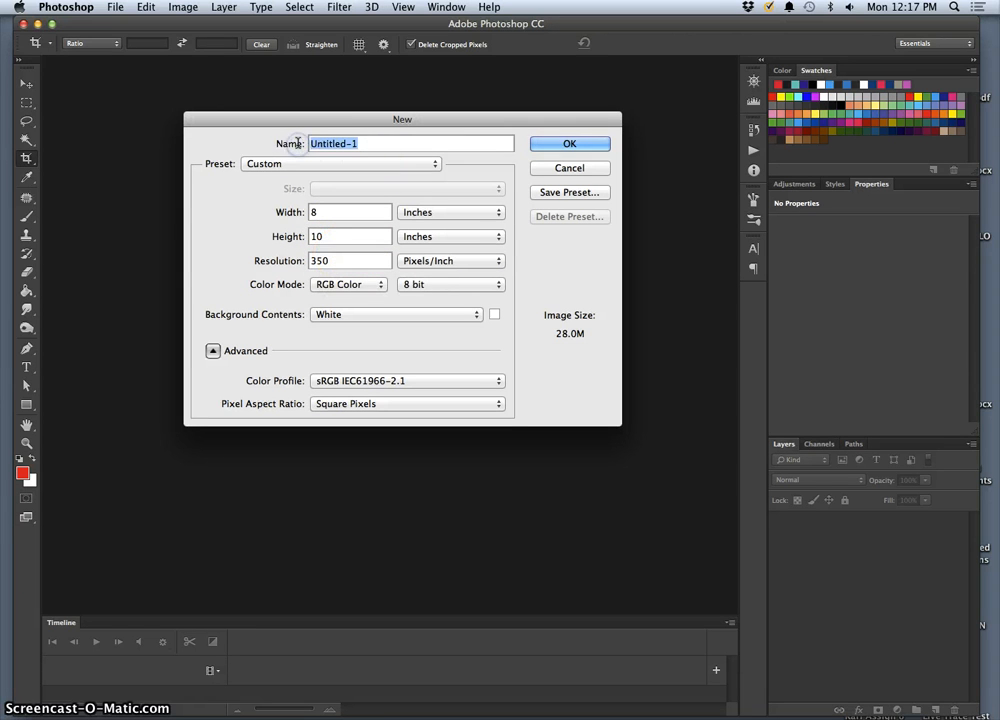
type("Karl Assig")
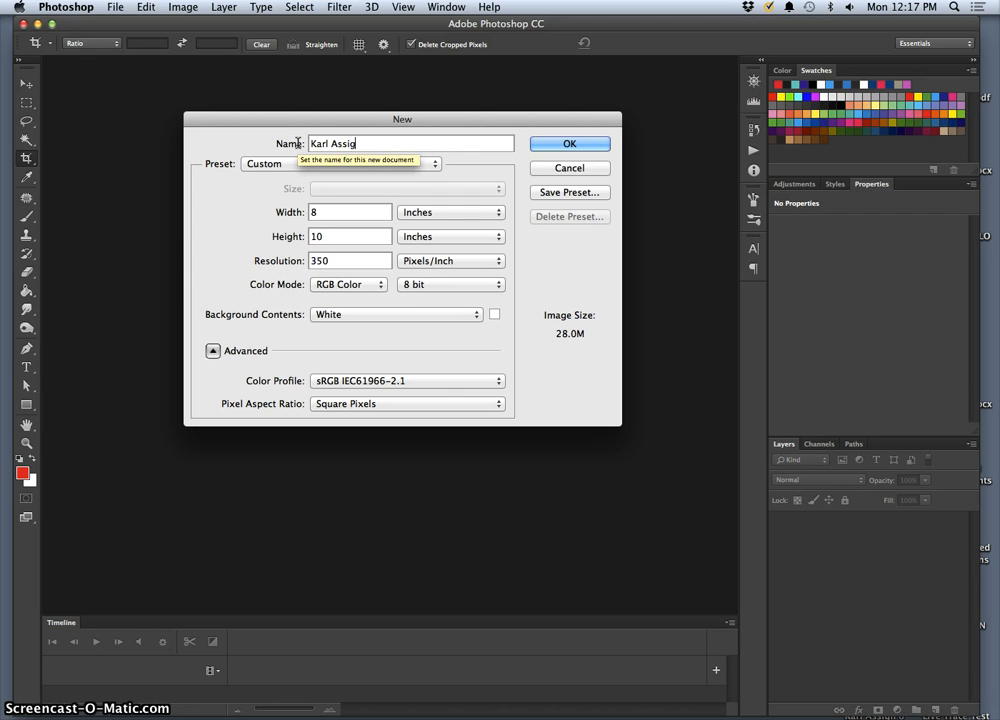
type("nment 6 Black and White Logo")
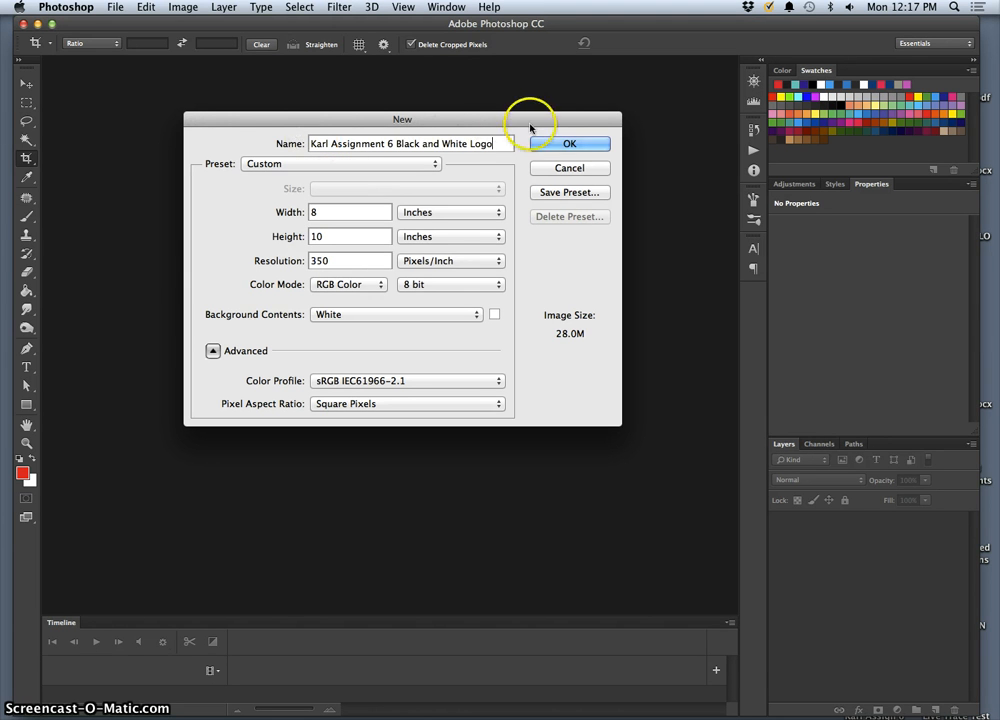
left_click(565, 145)
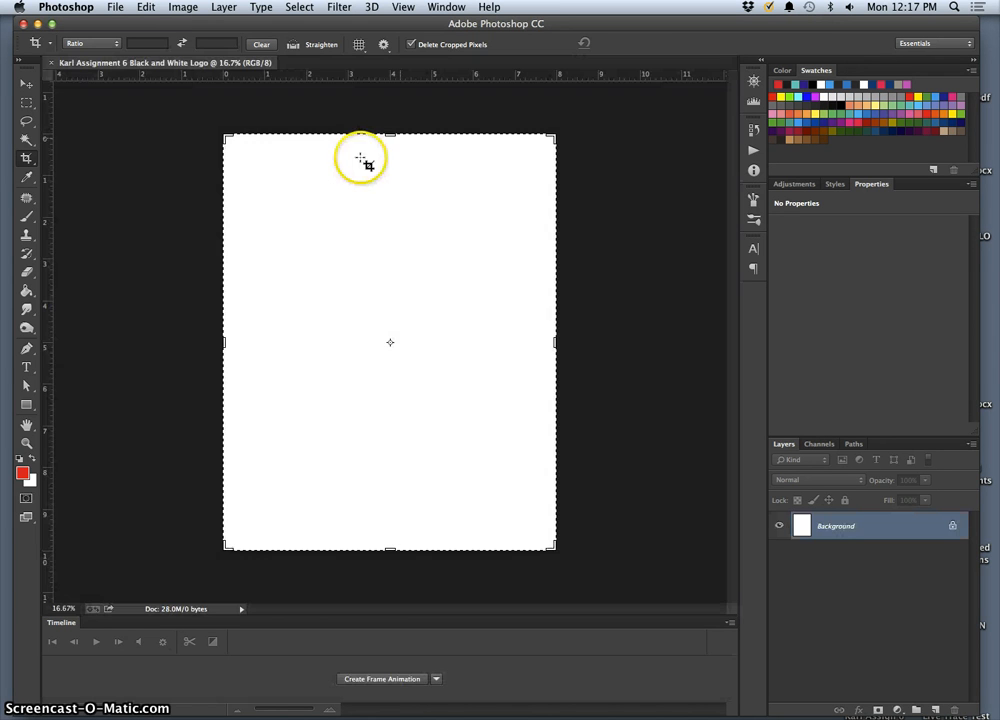
Place the black-and-white vector EPS file from the desktop into the new blank document
key("F11")
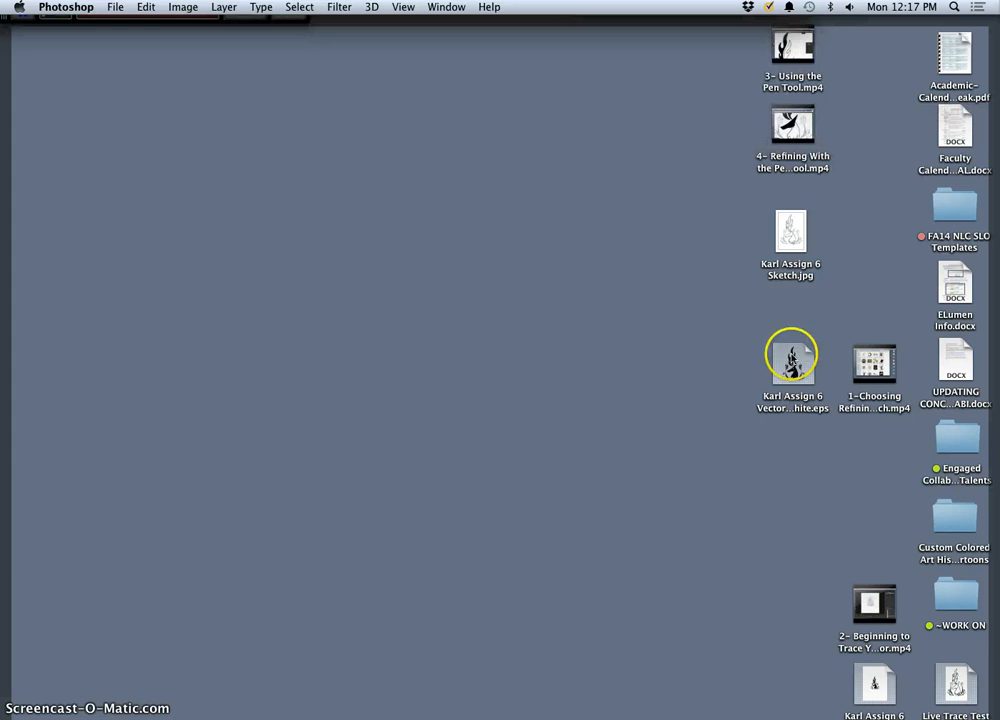
left_click_drag(796, 358, 435, 336)
key("F11")
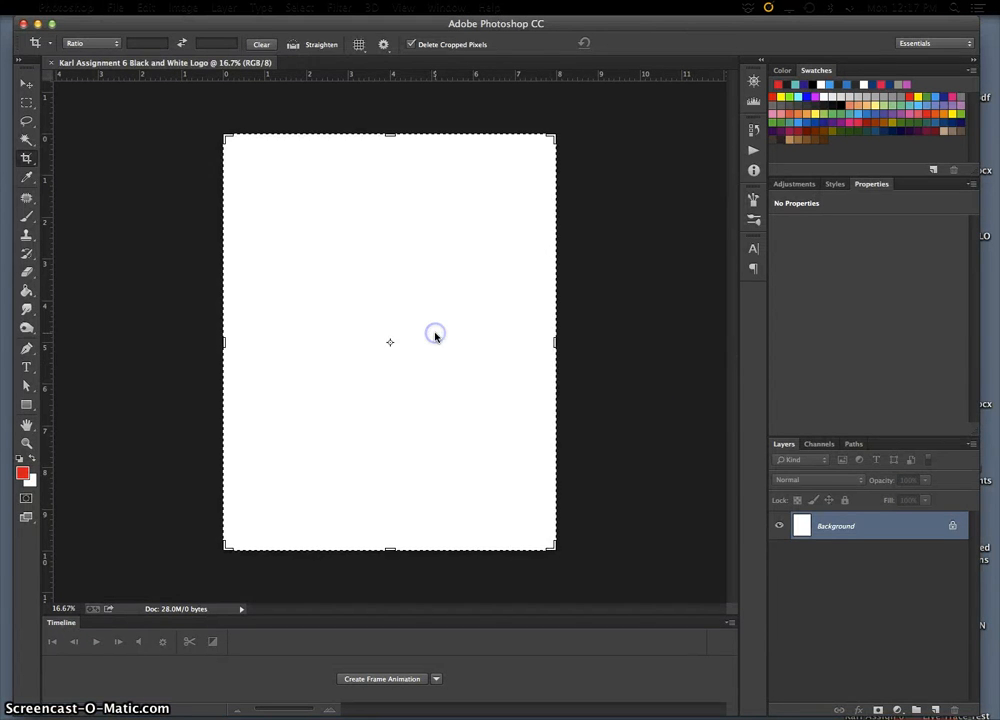